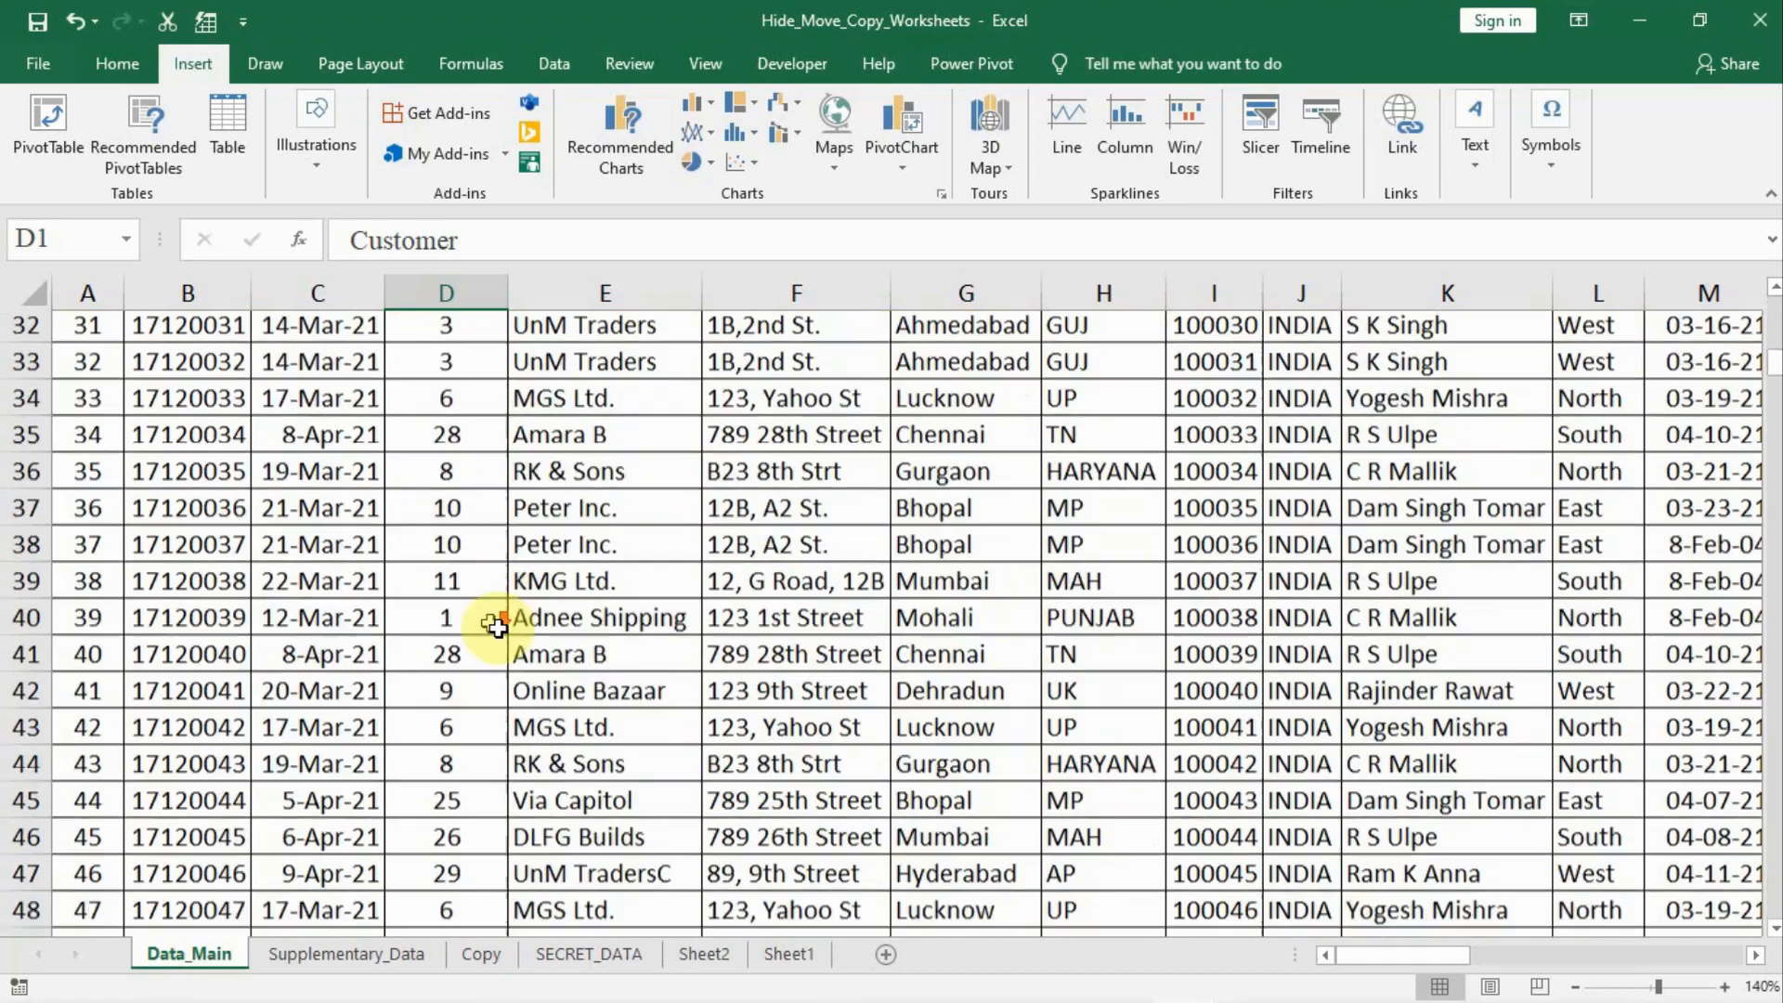
# Look through the rows and columns of the Data_Main sheet and return to its first header cell, A1
pyautogui.moveTo(1774, 377); pyautogui.dragTo(1778, 281)
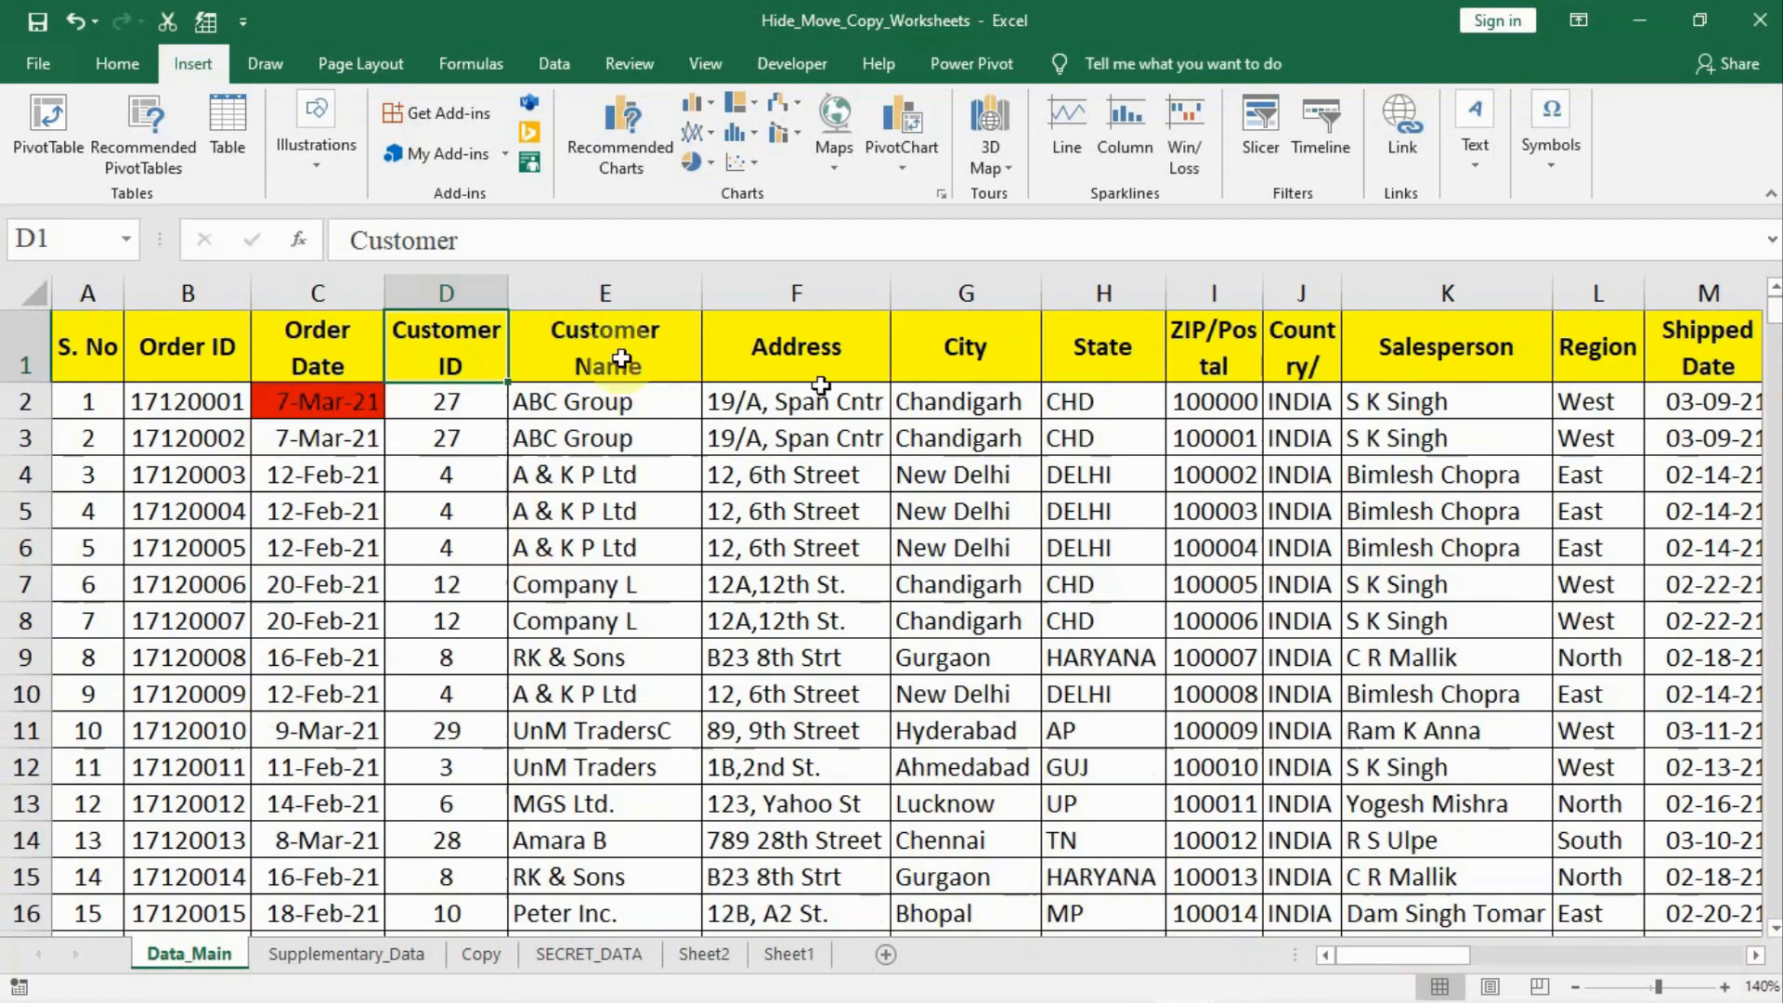
pyautogui.moveTo(1408, 944); pyautogui.dragTo(1513, 956)
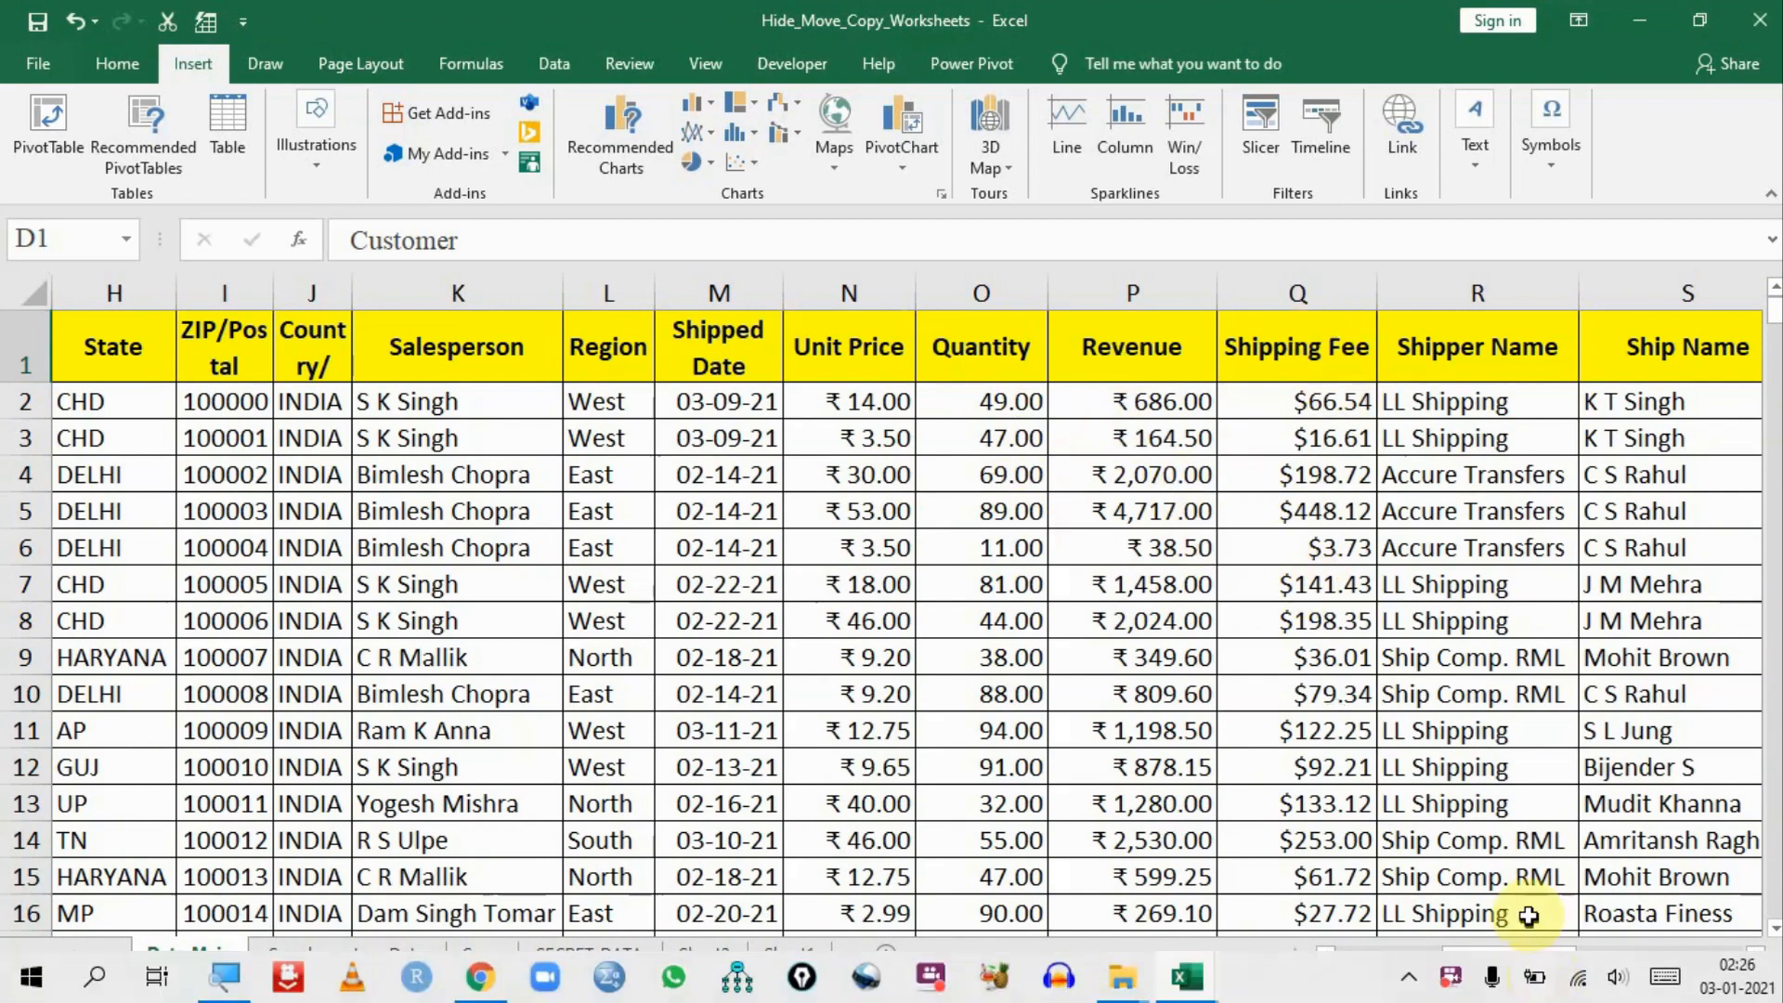
pyautogui.moveTo(1537, 957); pyautogui.dragTo(1343, 952)
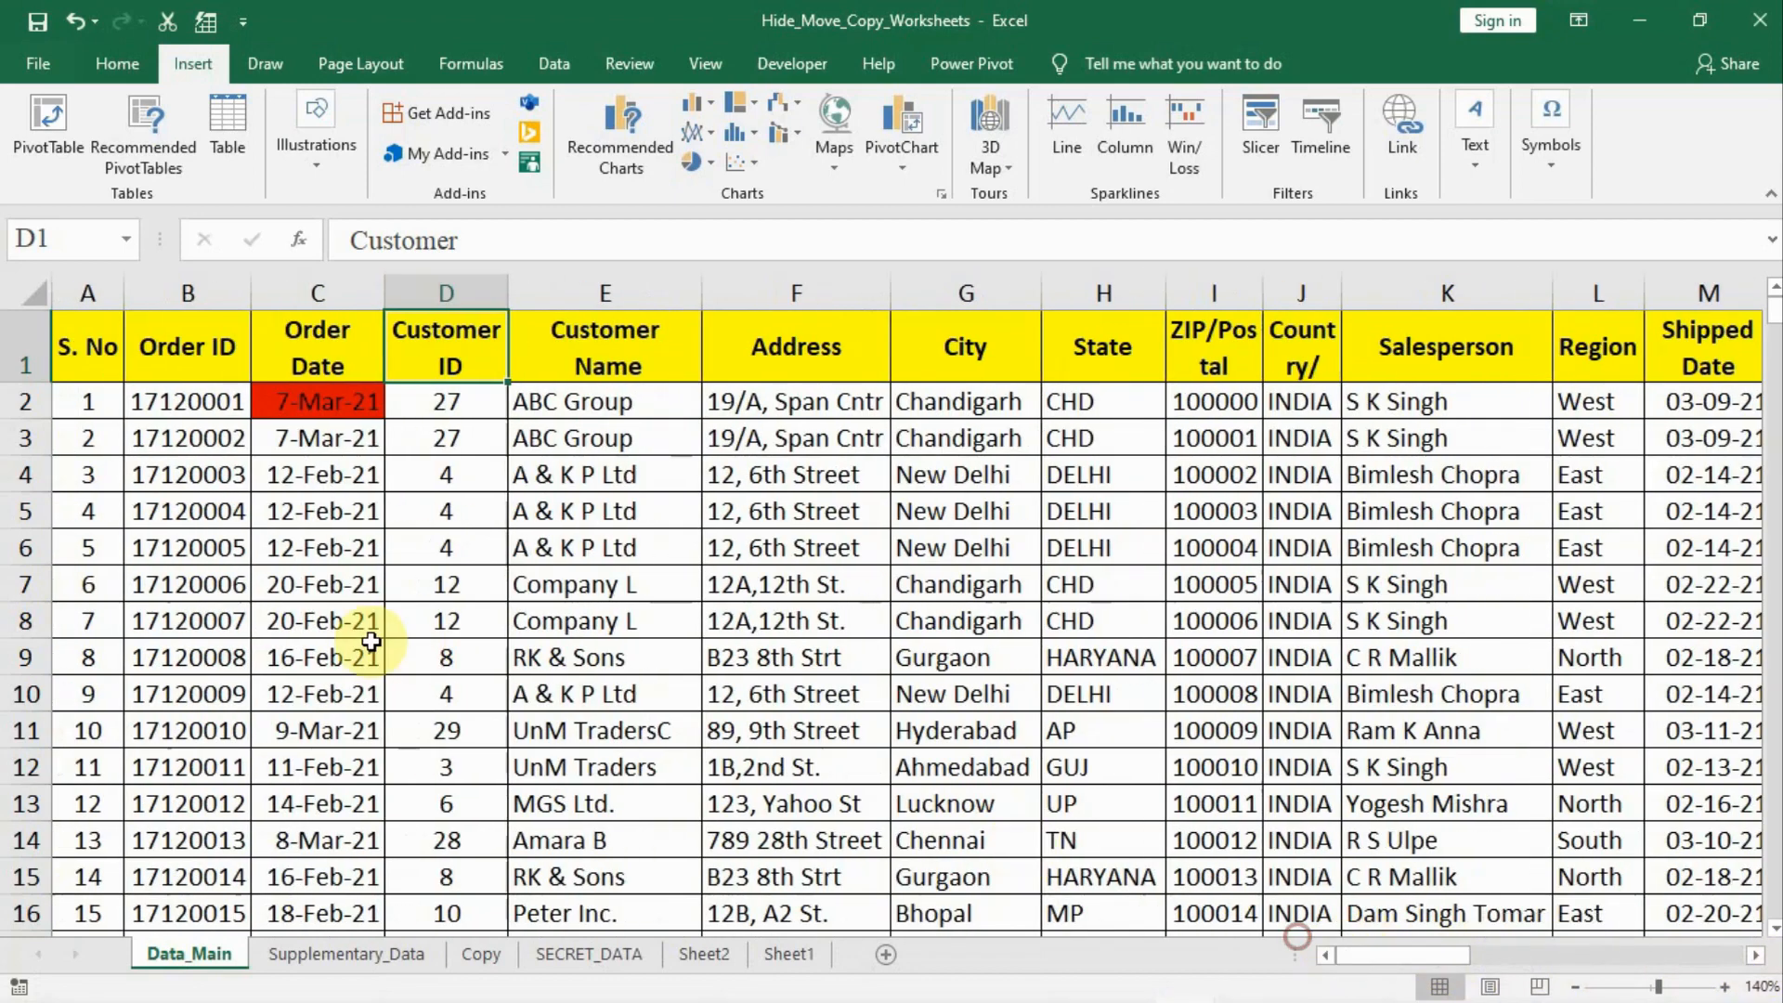
pyautogui.press('Left')
pyautogui.press('Left')
pyautogui.press('Left')
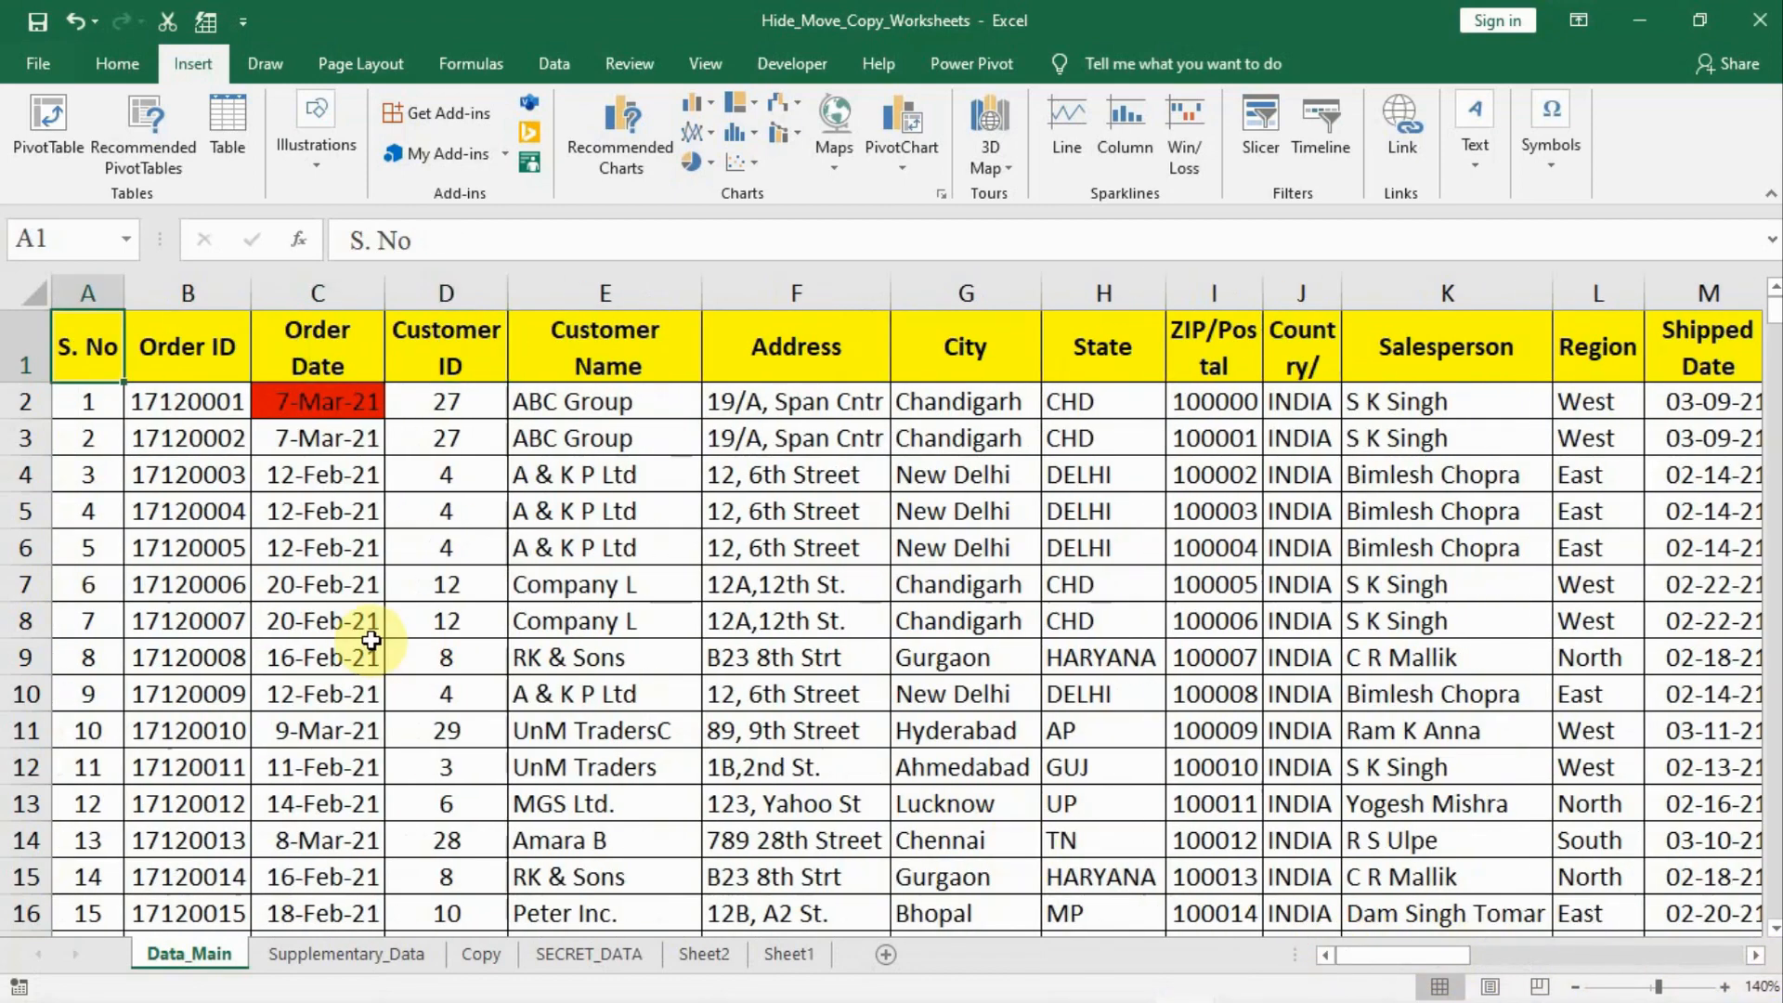
# Look over the SECRET_DATA worksheet's records and hide that worksheet
pyautogui.click(593, 955)
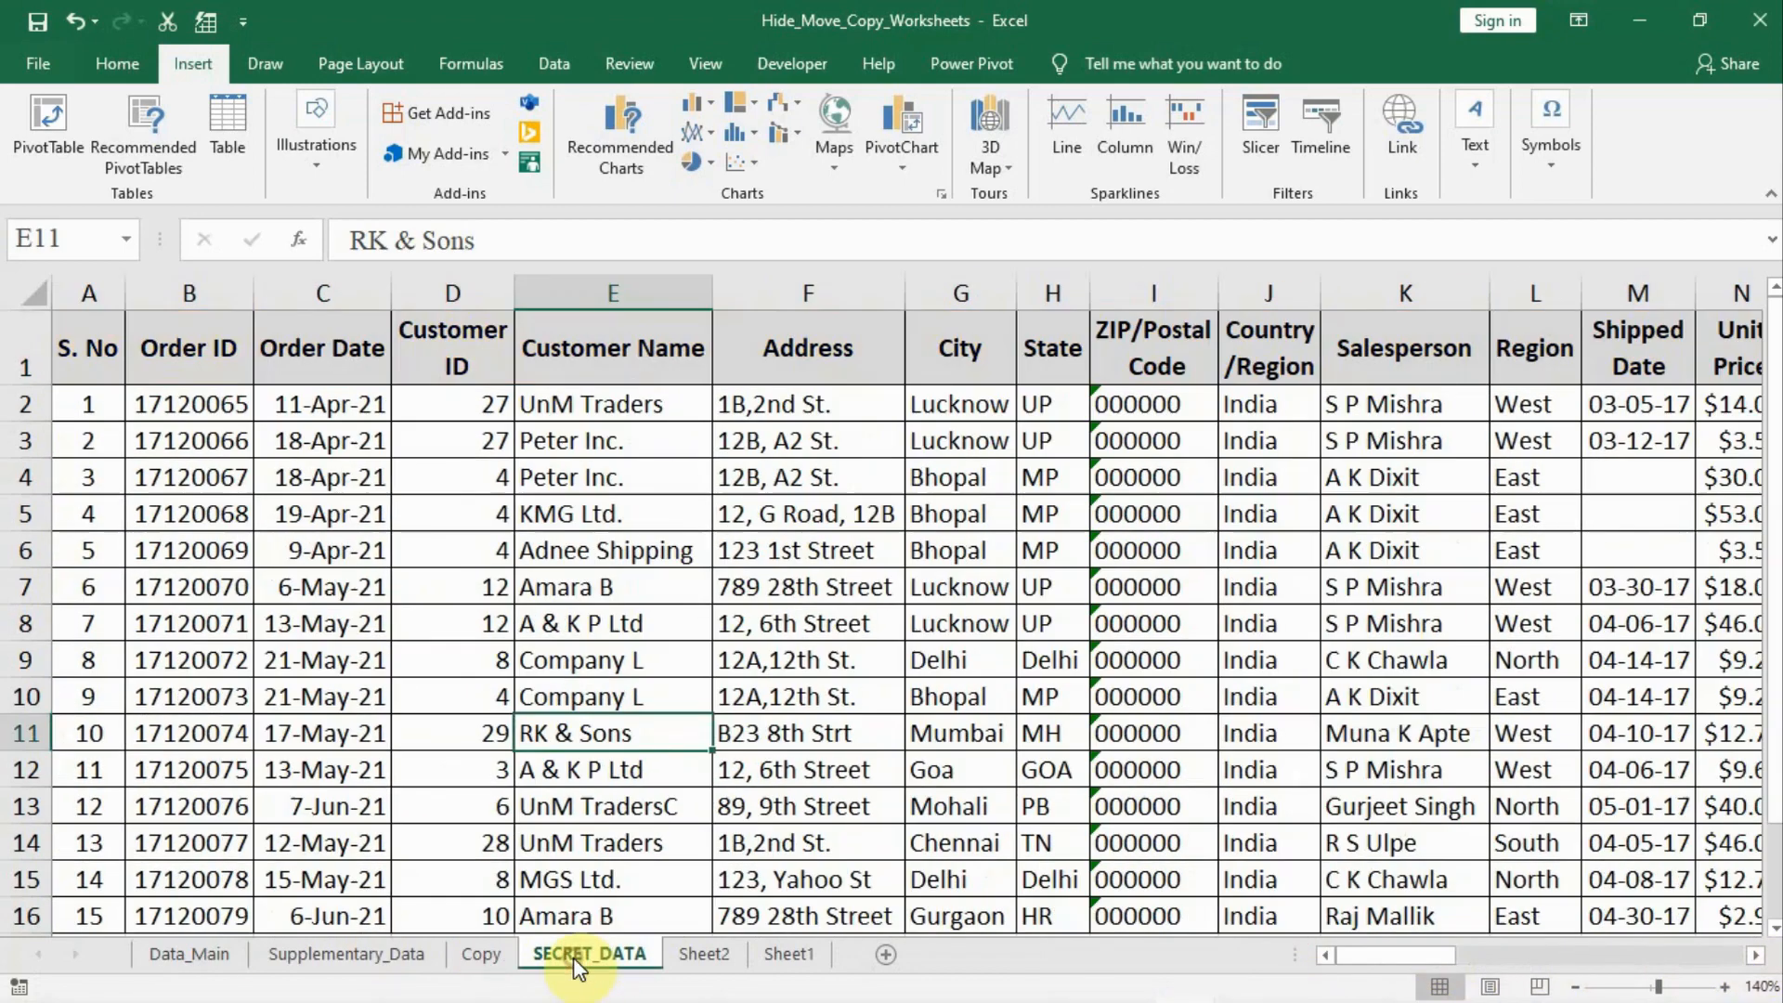
pyautogui.scroll(-5, 556, 671)
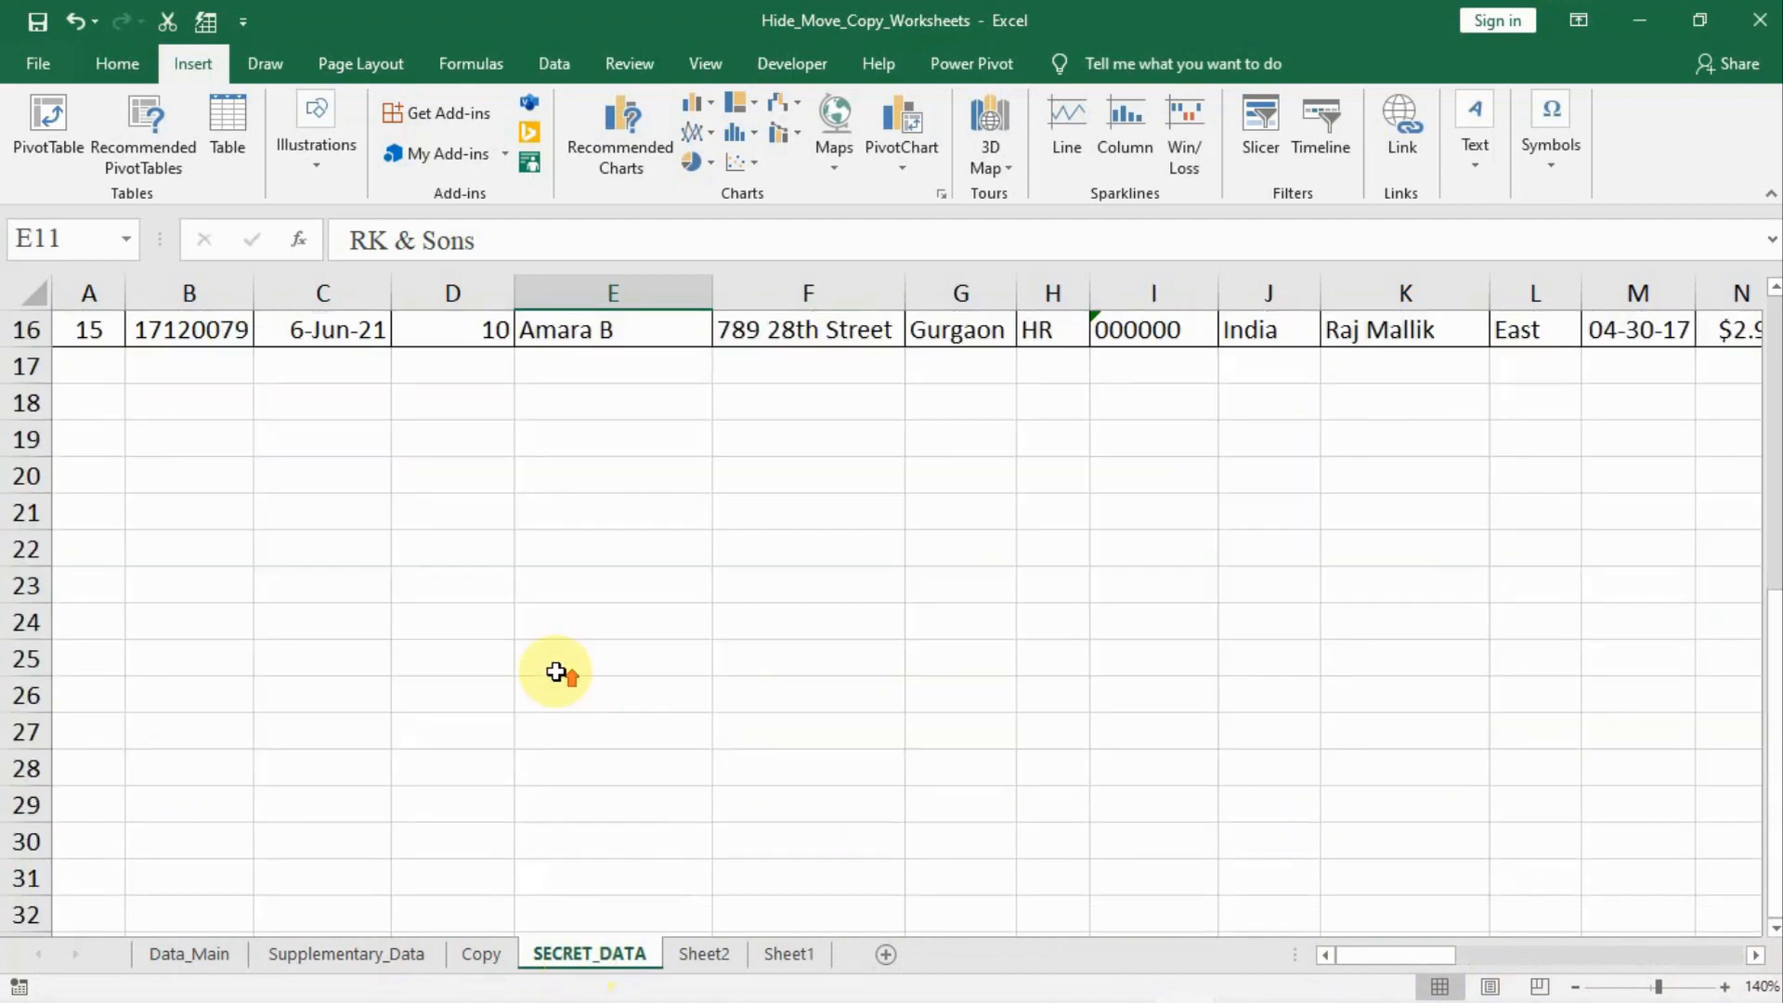
pyautogui.scroll(5, 555, 670)
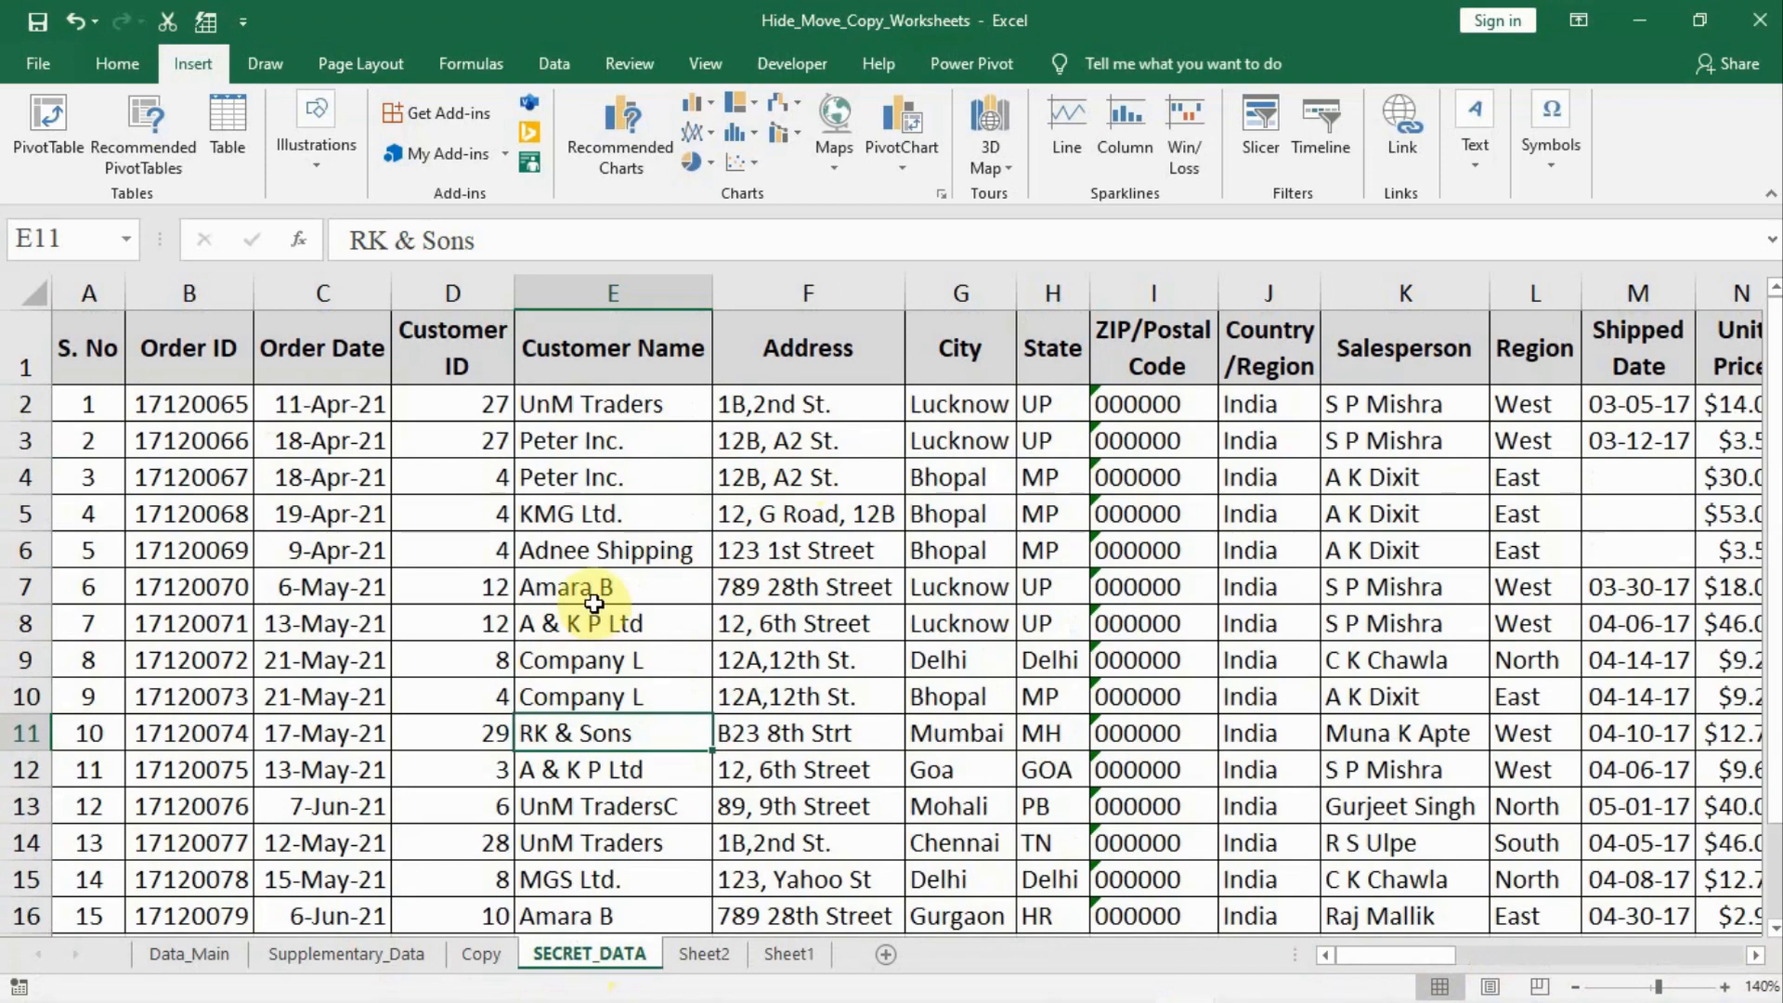
pyautogui.rightClick(578, 951)
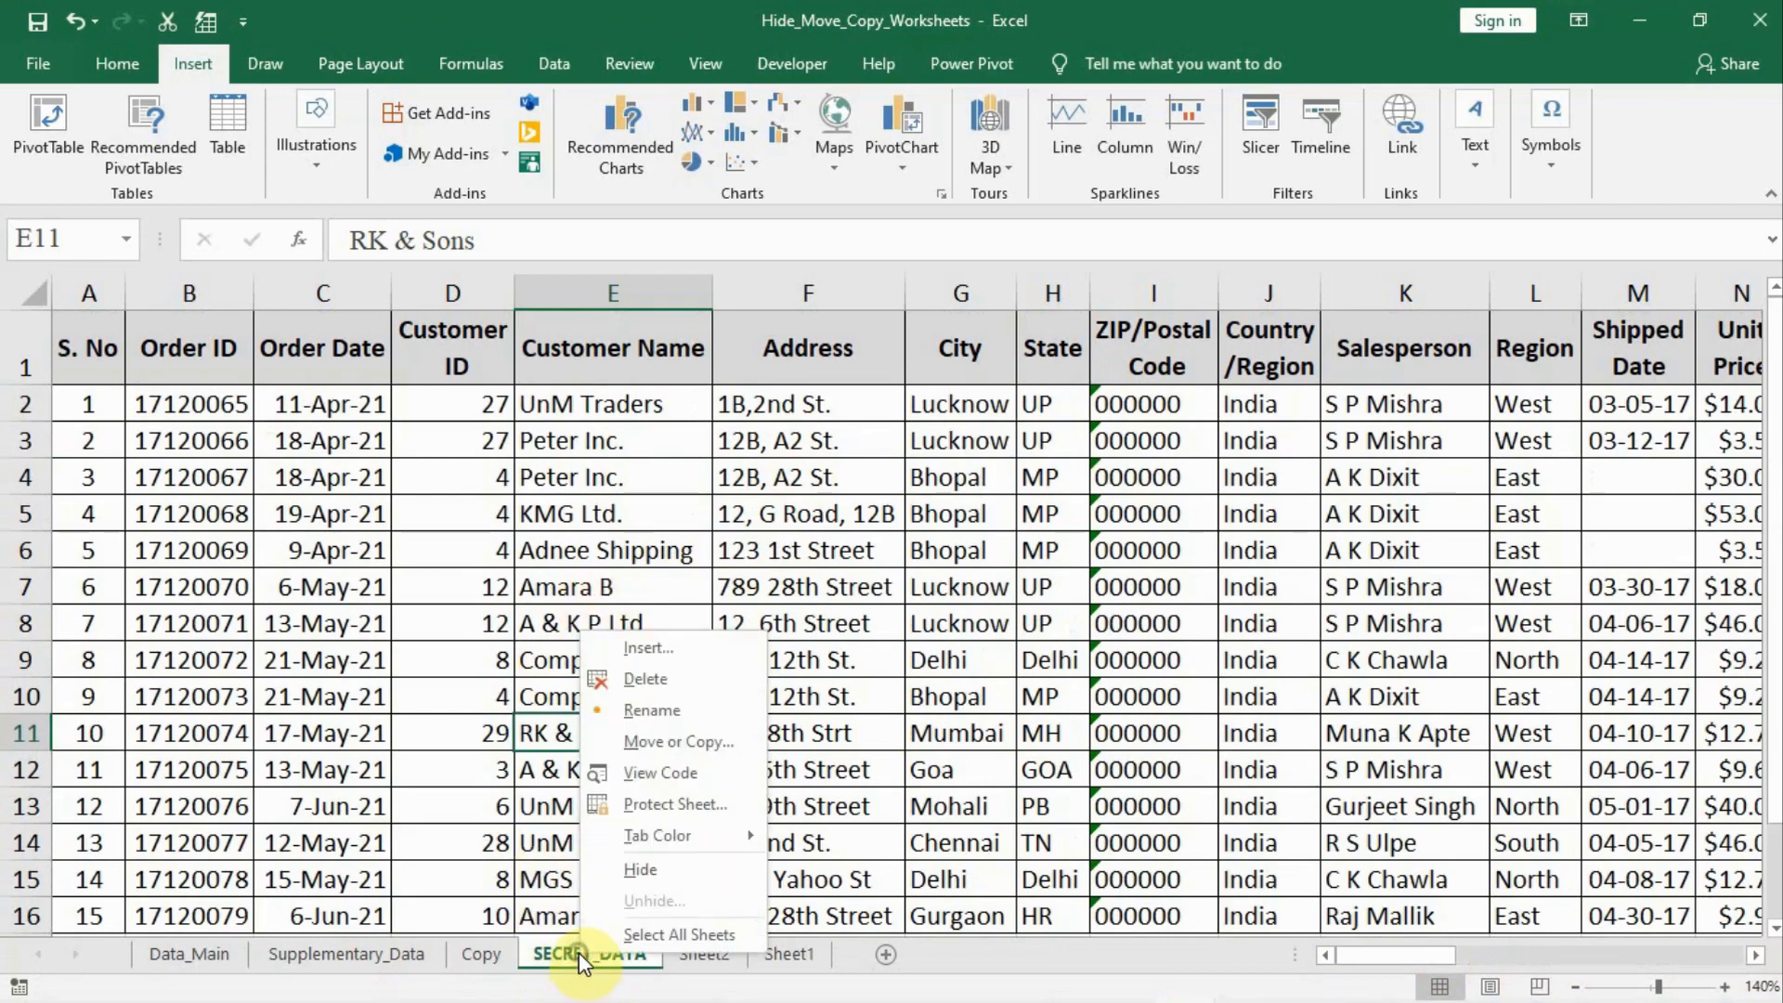
pyautogui.click(650, 868)
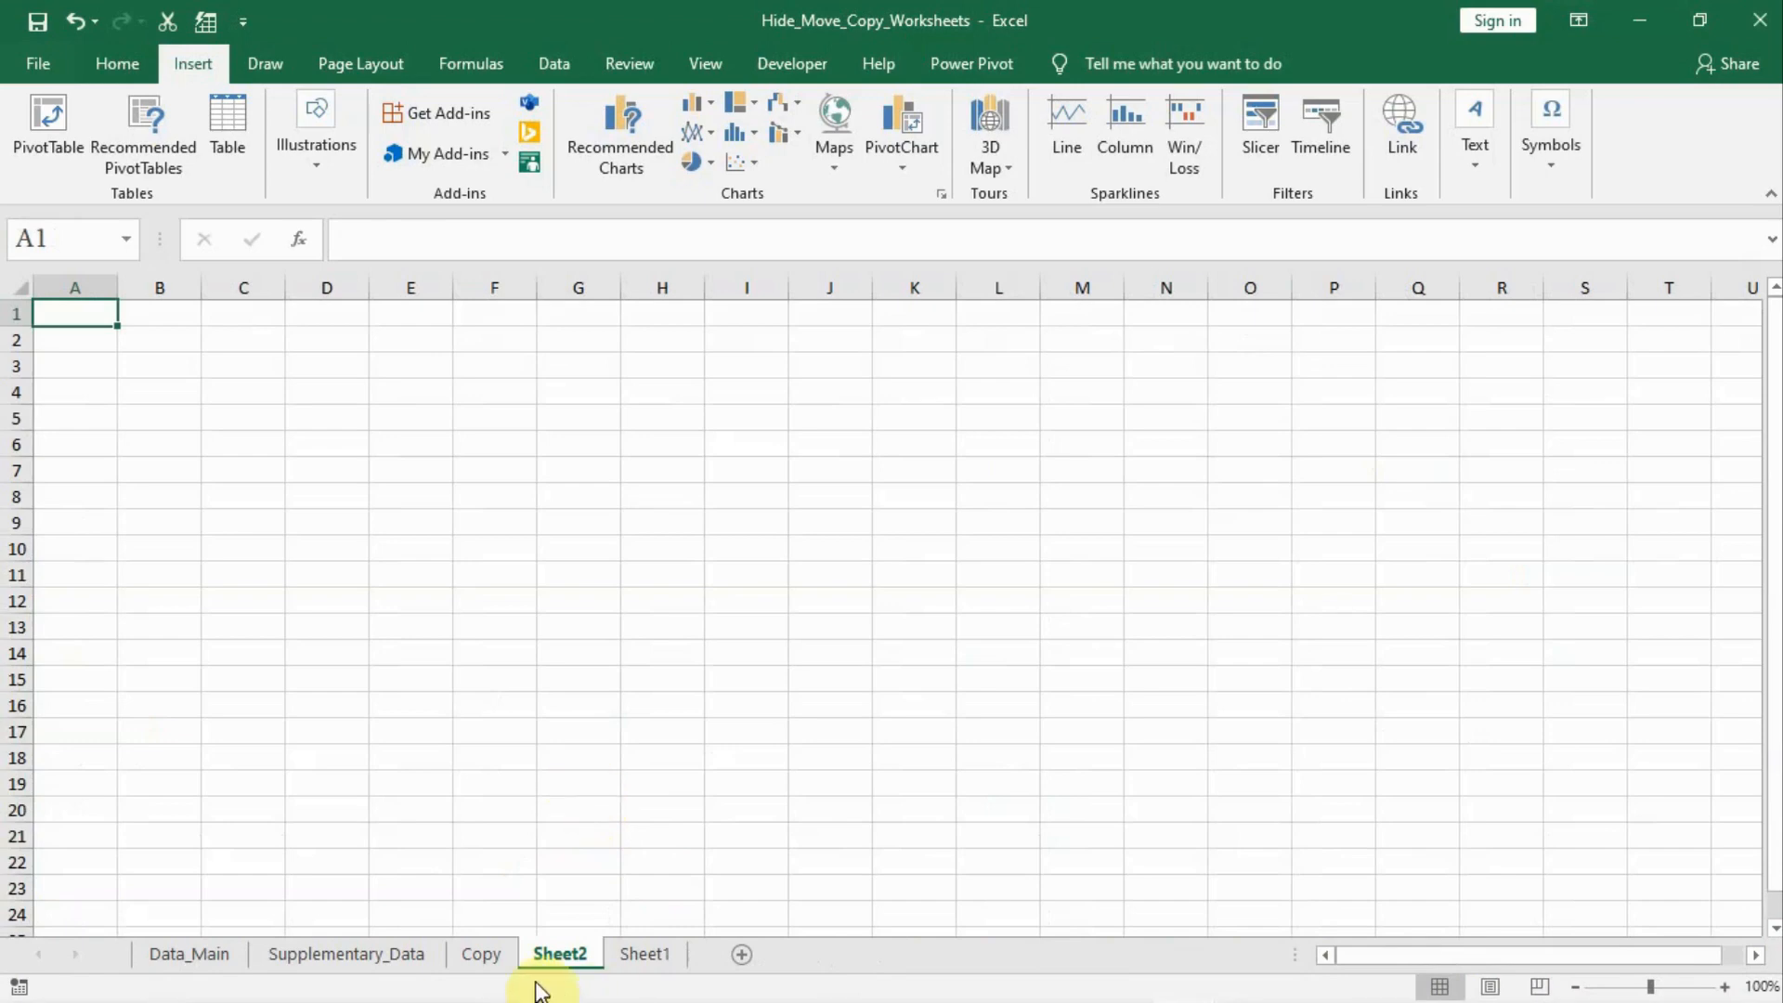
# Unhide the SECRET_DATA worksheet
pyautogui.rightClick(578, 964)
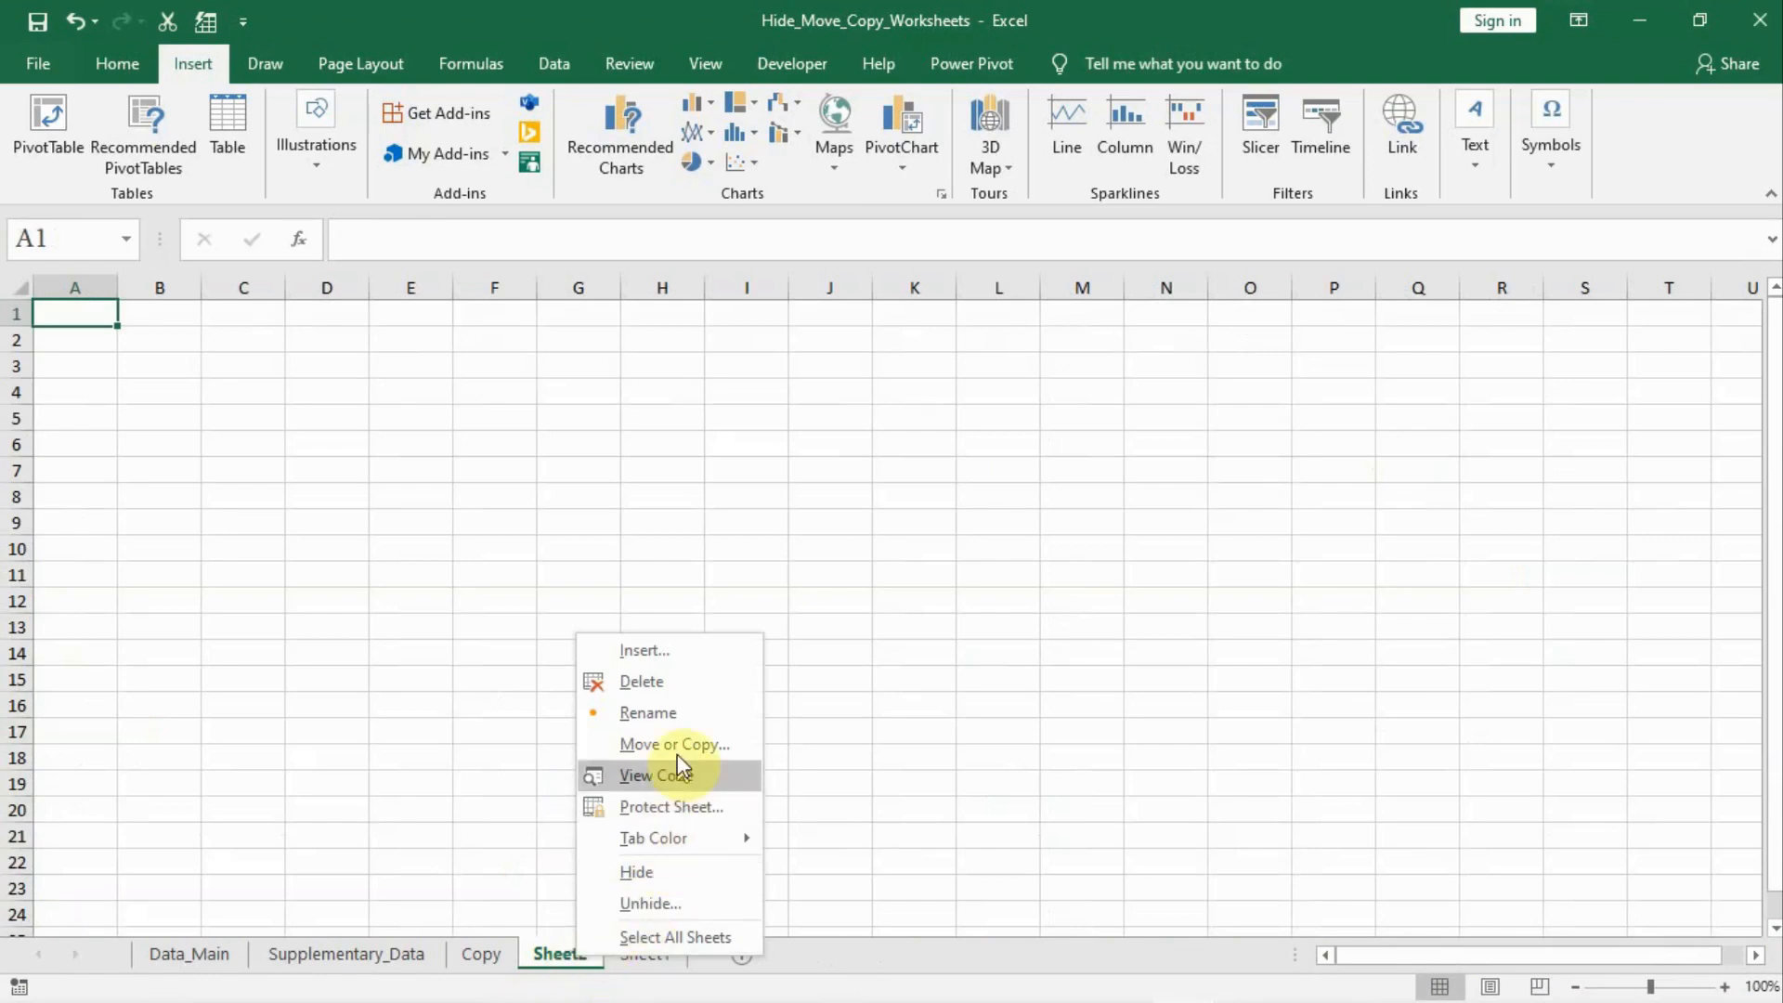
pyautogui.click(652, 905)
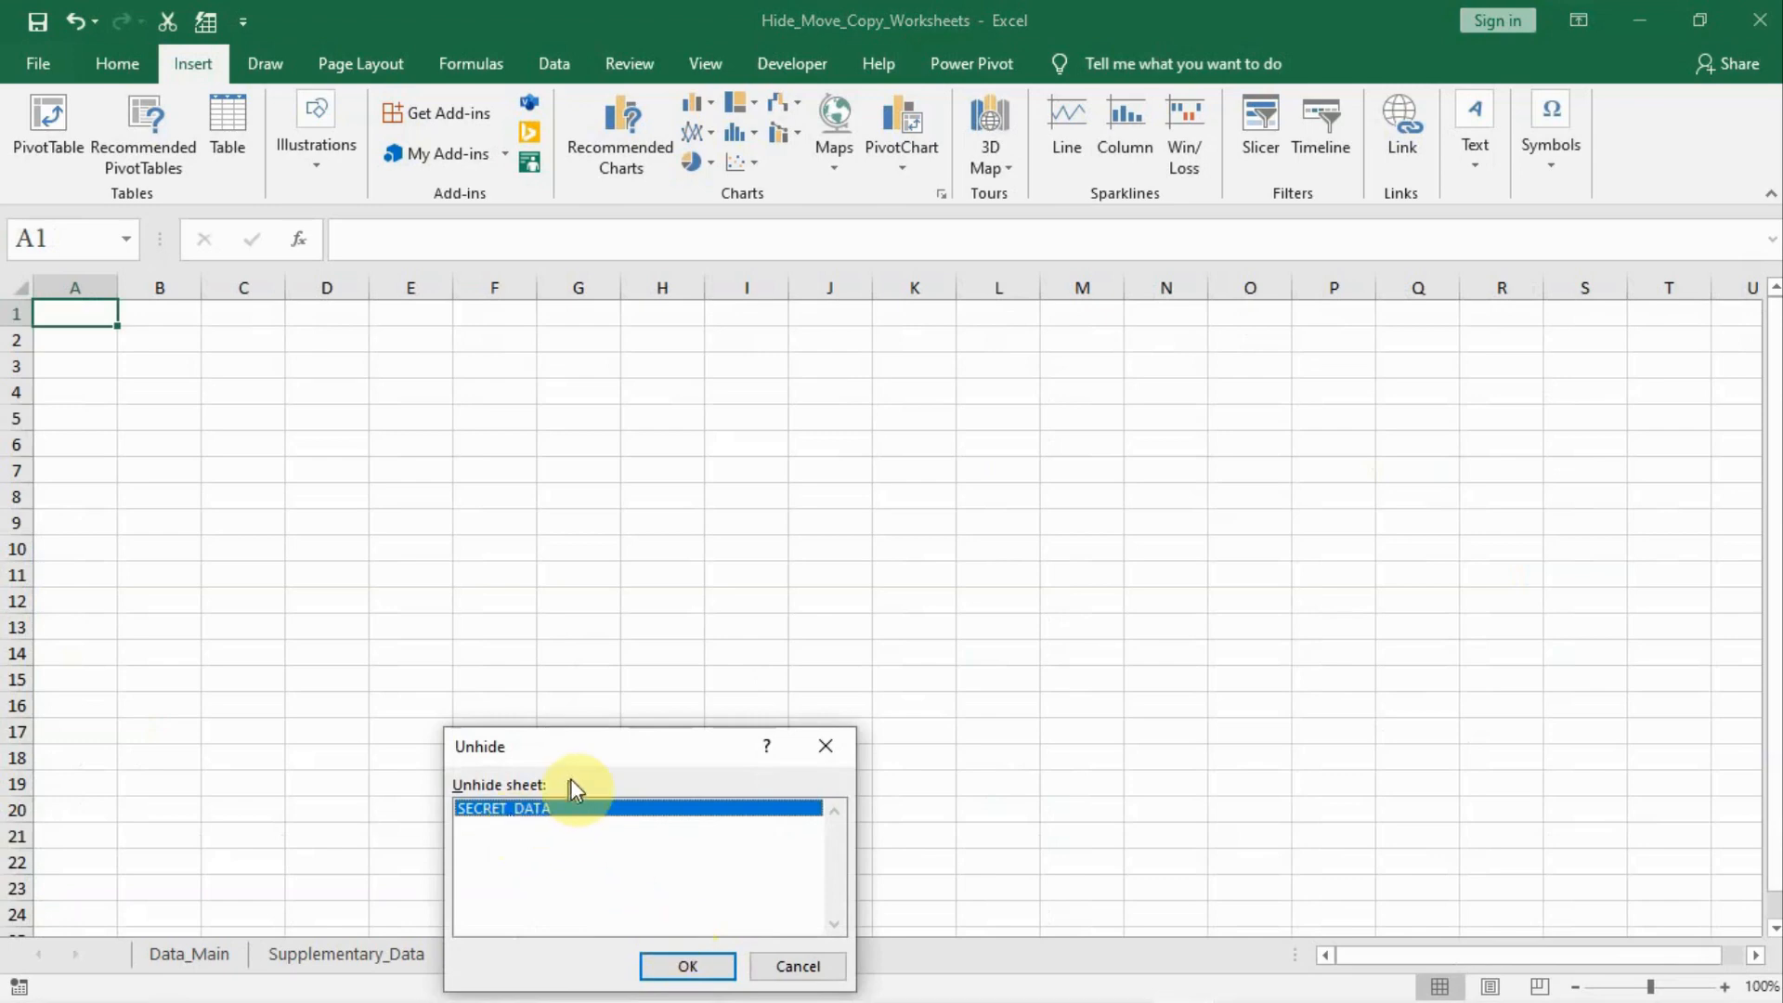
pyautogui.moveTo(585, 753); pyautogui.dragTo(576, 615)
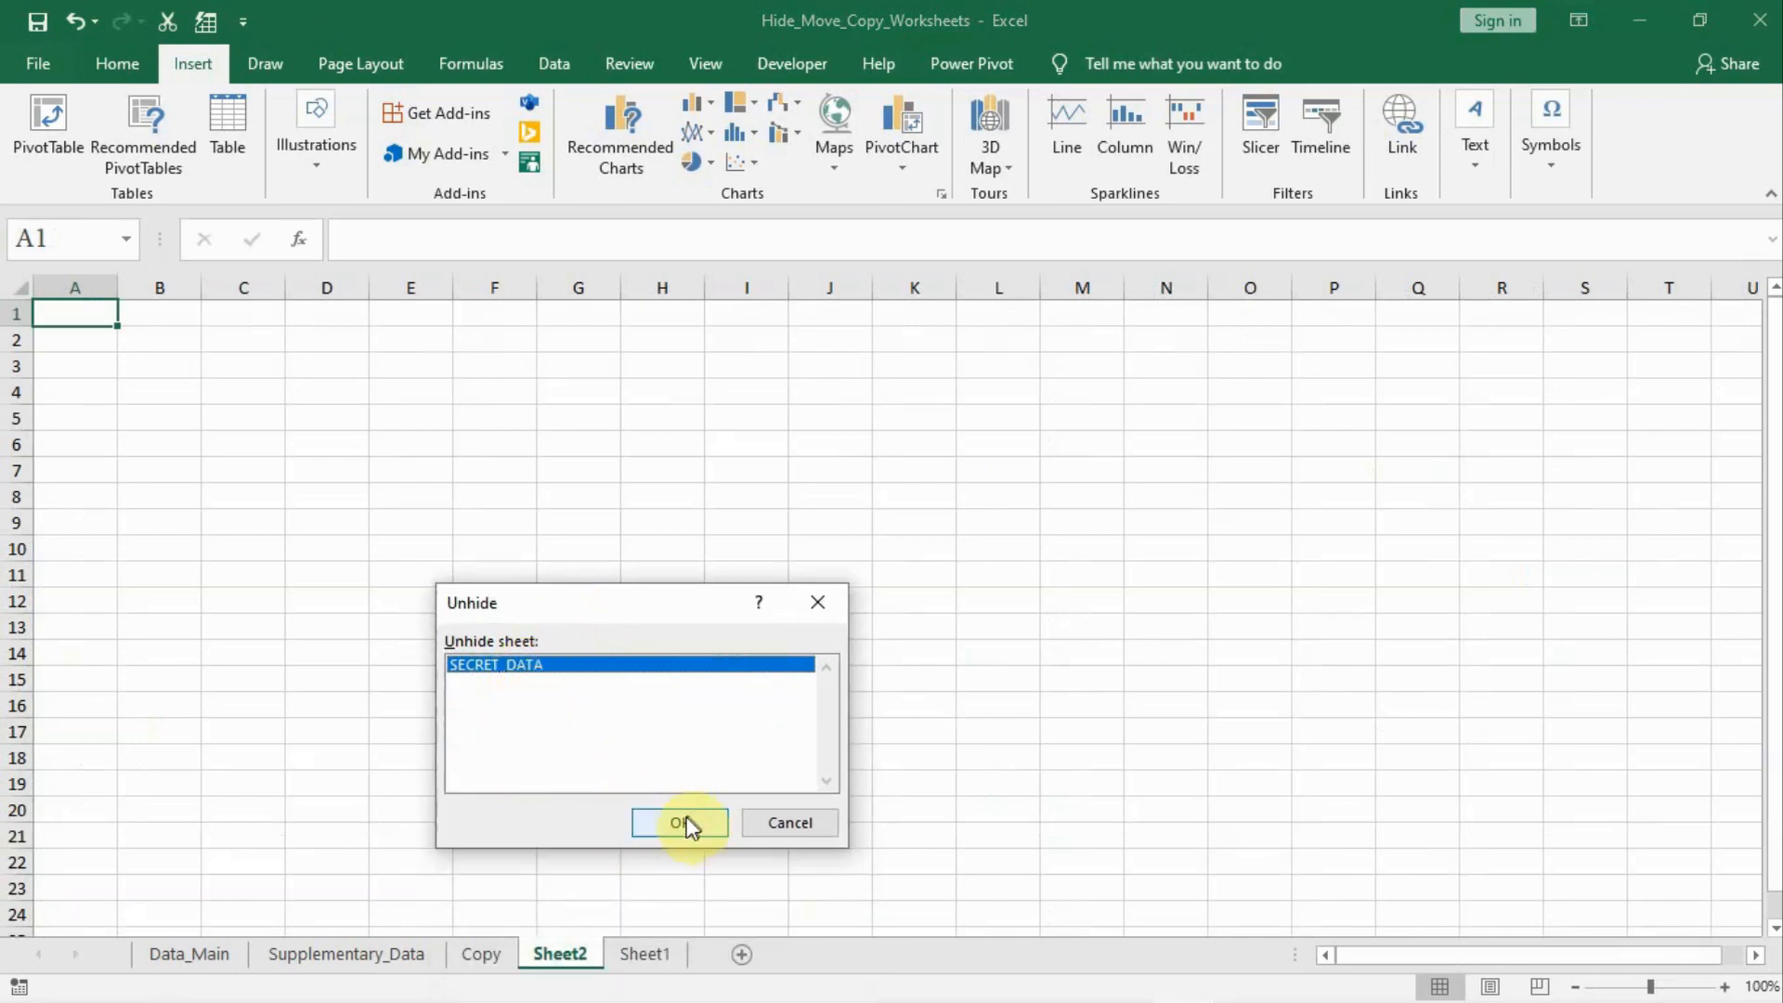
pyautogui.click(662, 824)
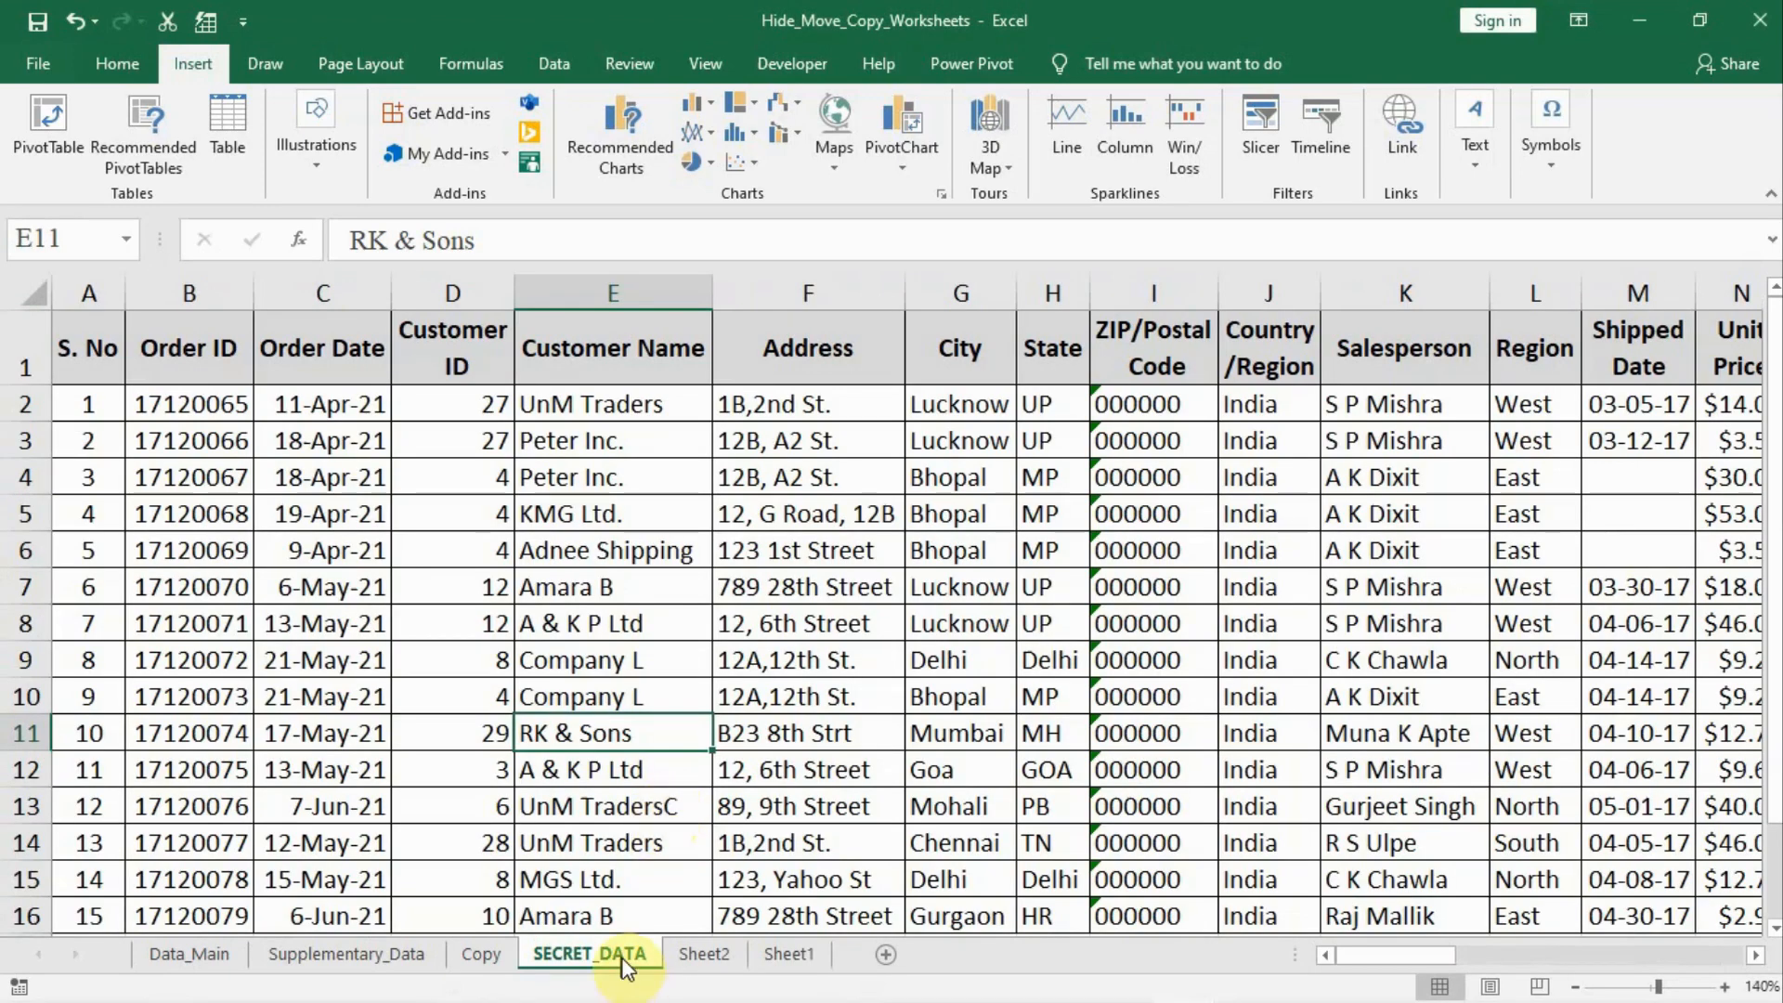
# Hide two worksheets, SECRET_DATA and Sheet2, one after the other
pyautogui.rightClick(588, 946)
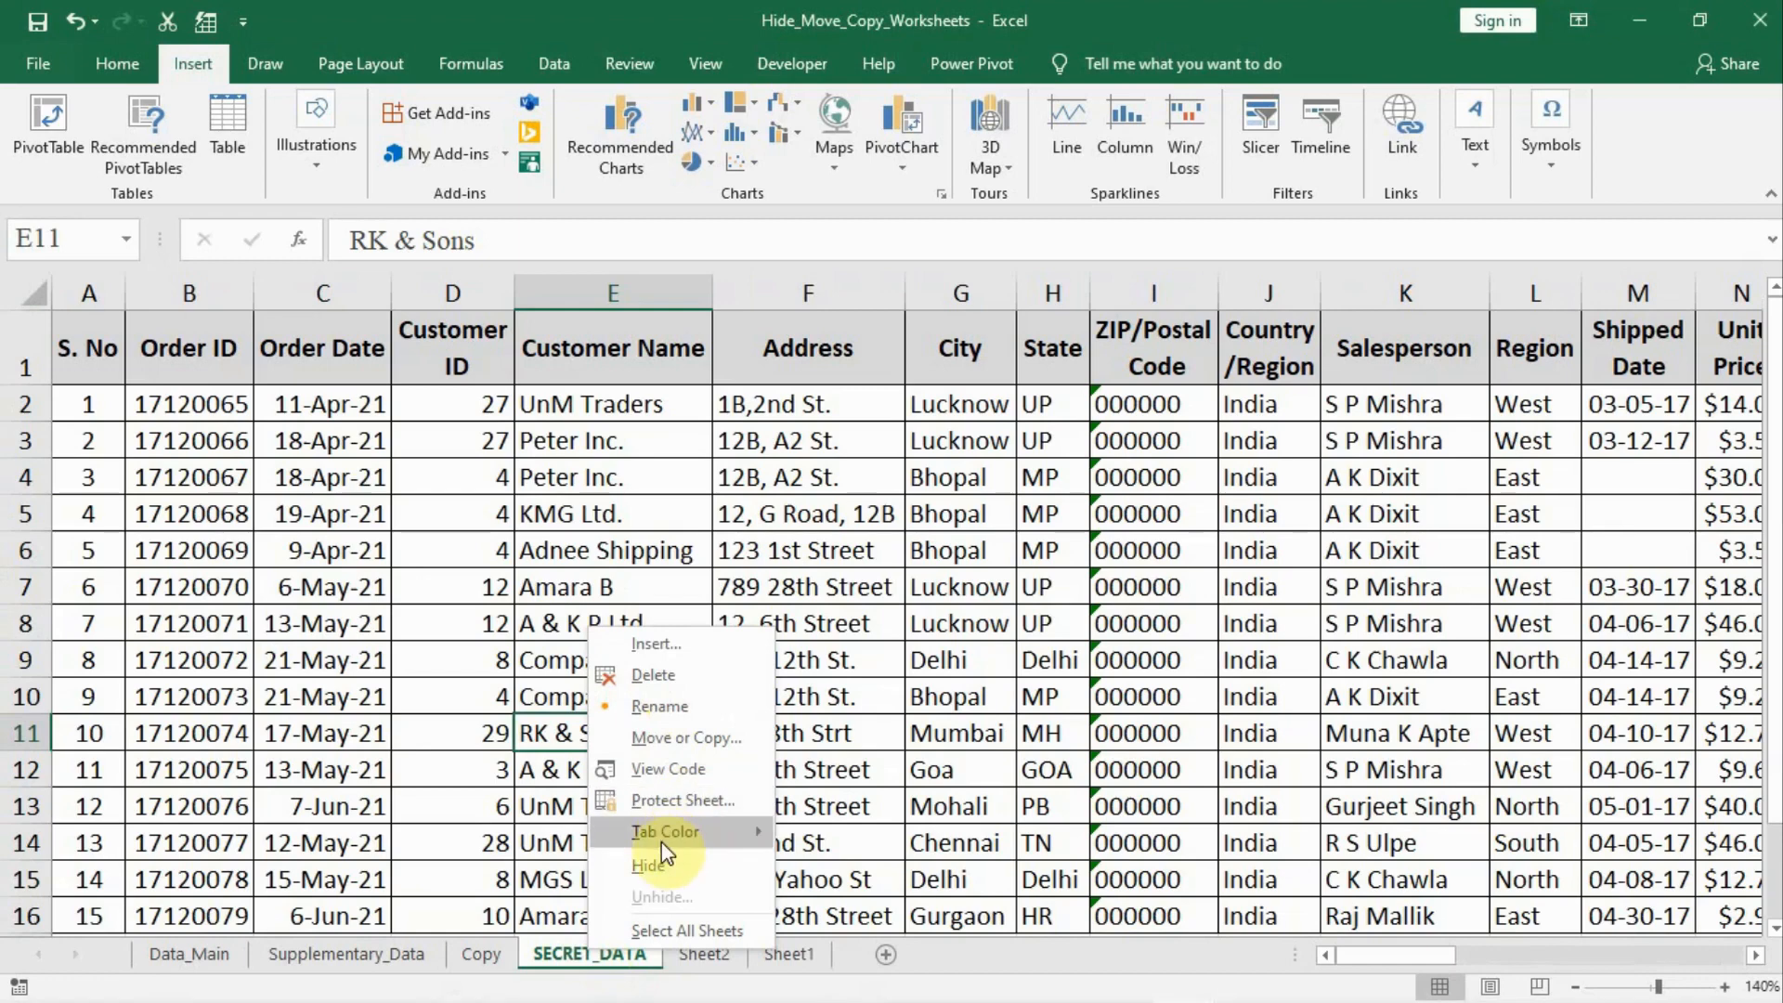
pyautogui.click(645, 866)
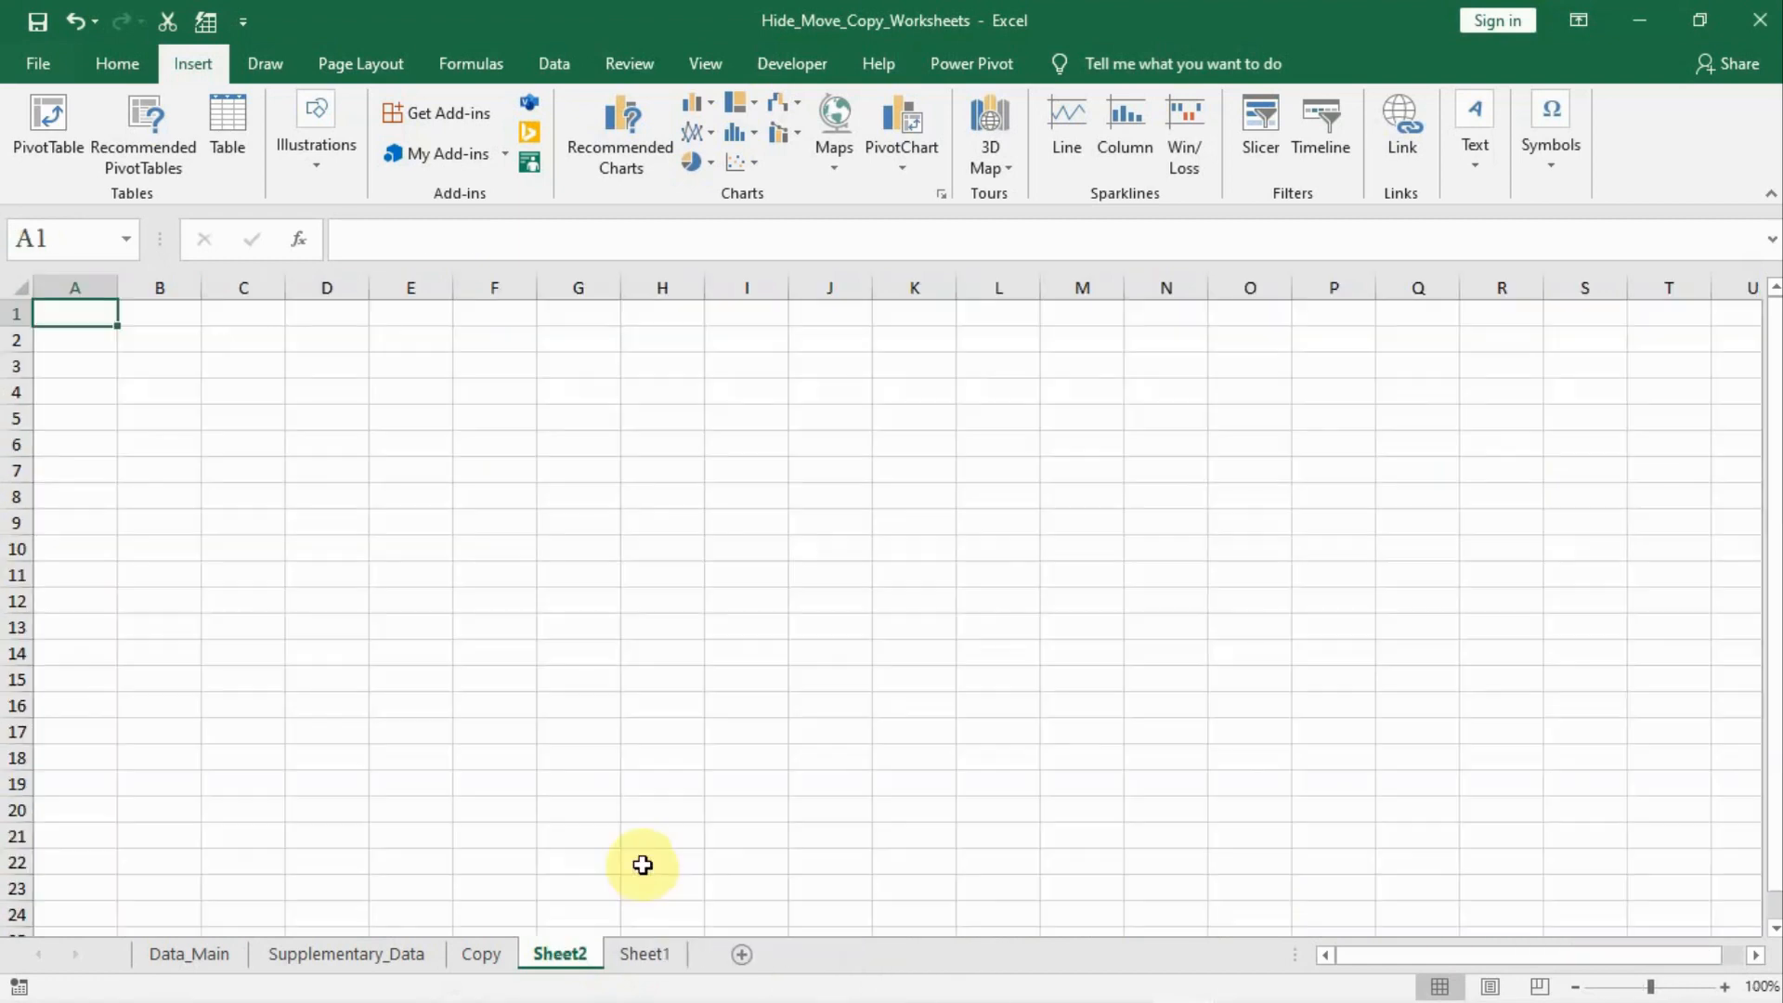
pyautogui.rightClick(558, 956)
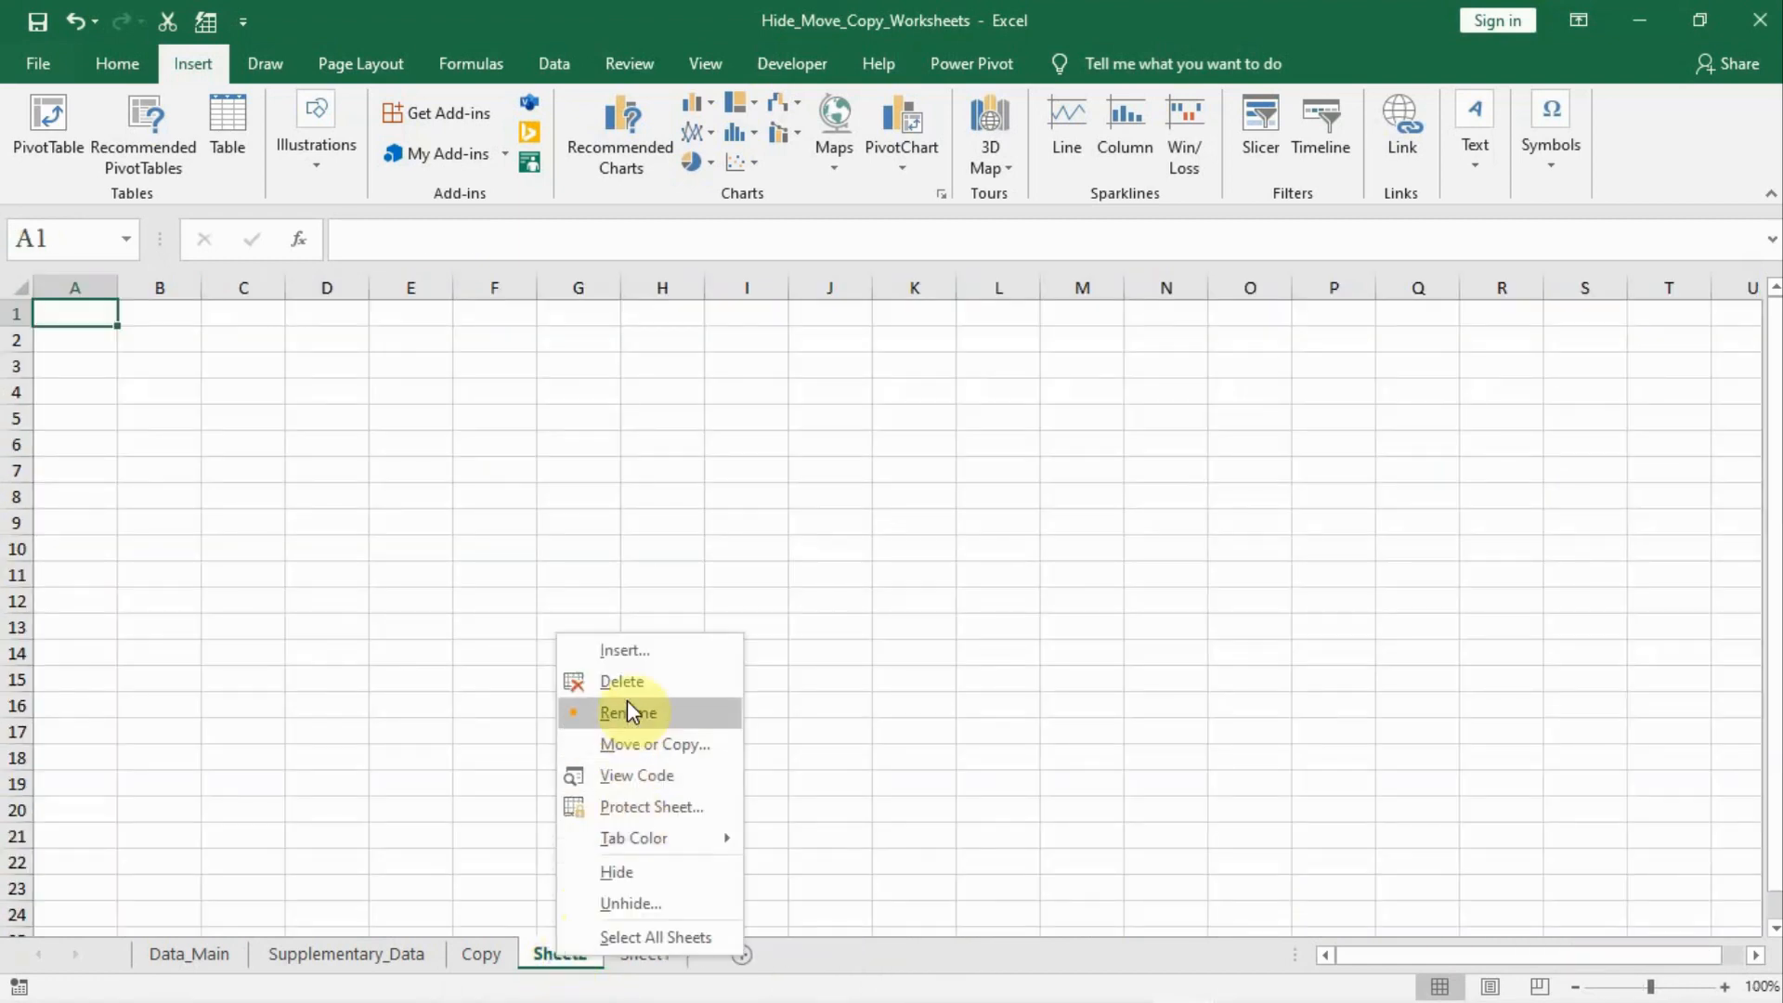
pyautogui.click(613, 873)
# Bring back both hidden worksheets, unhiding SECRET_DATA first and Sheet2 second
pyautogui.rightClick(560, 951)
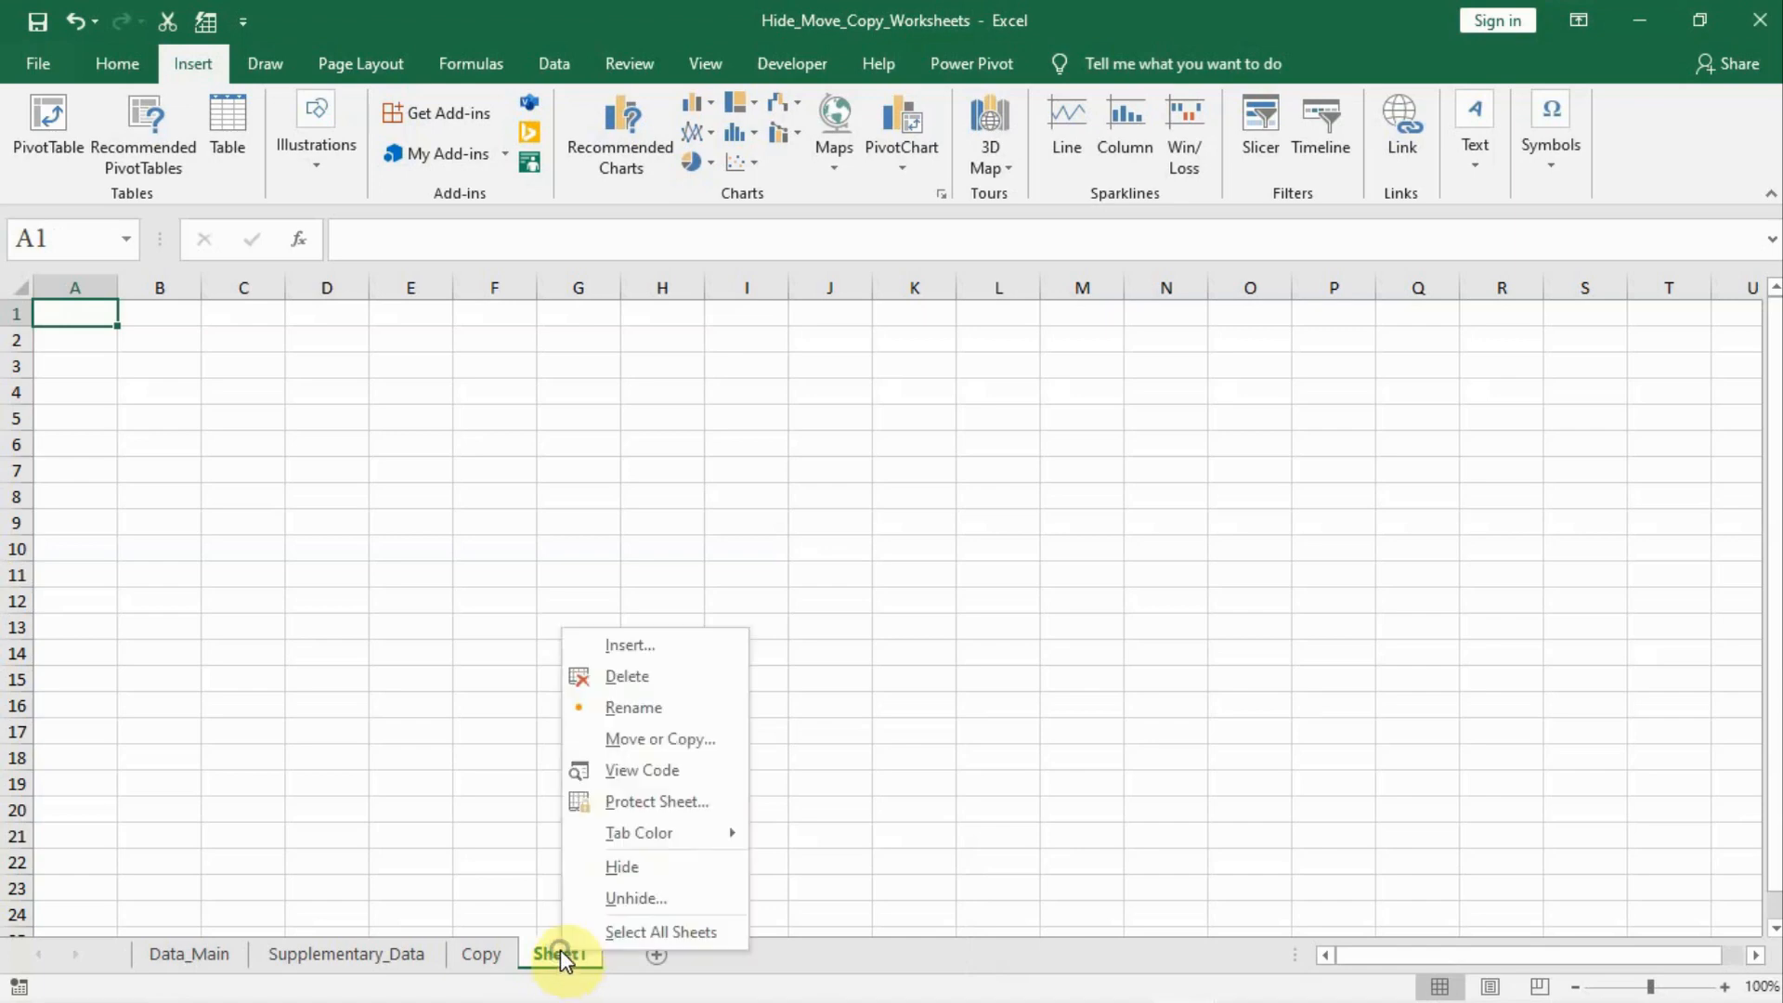
pyautogui.click(631, 899)
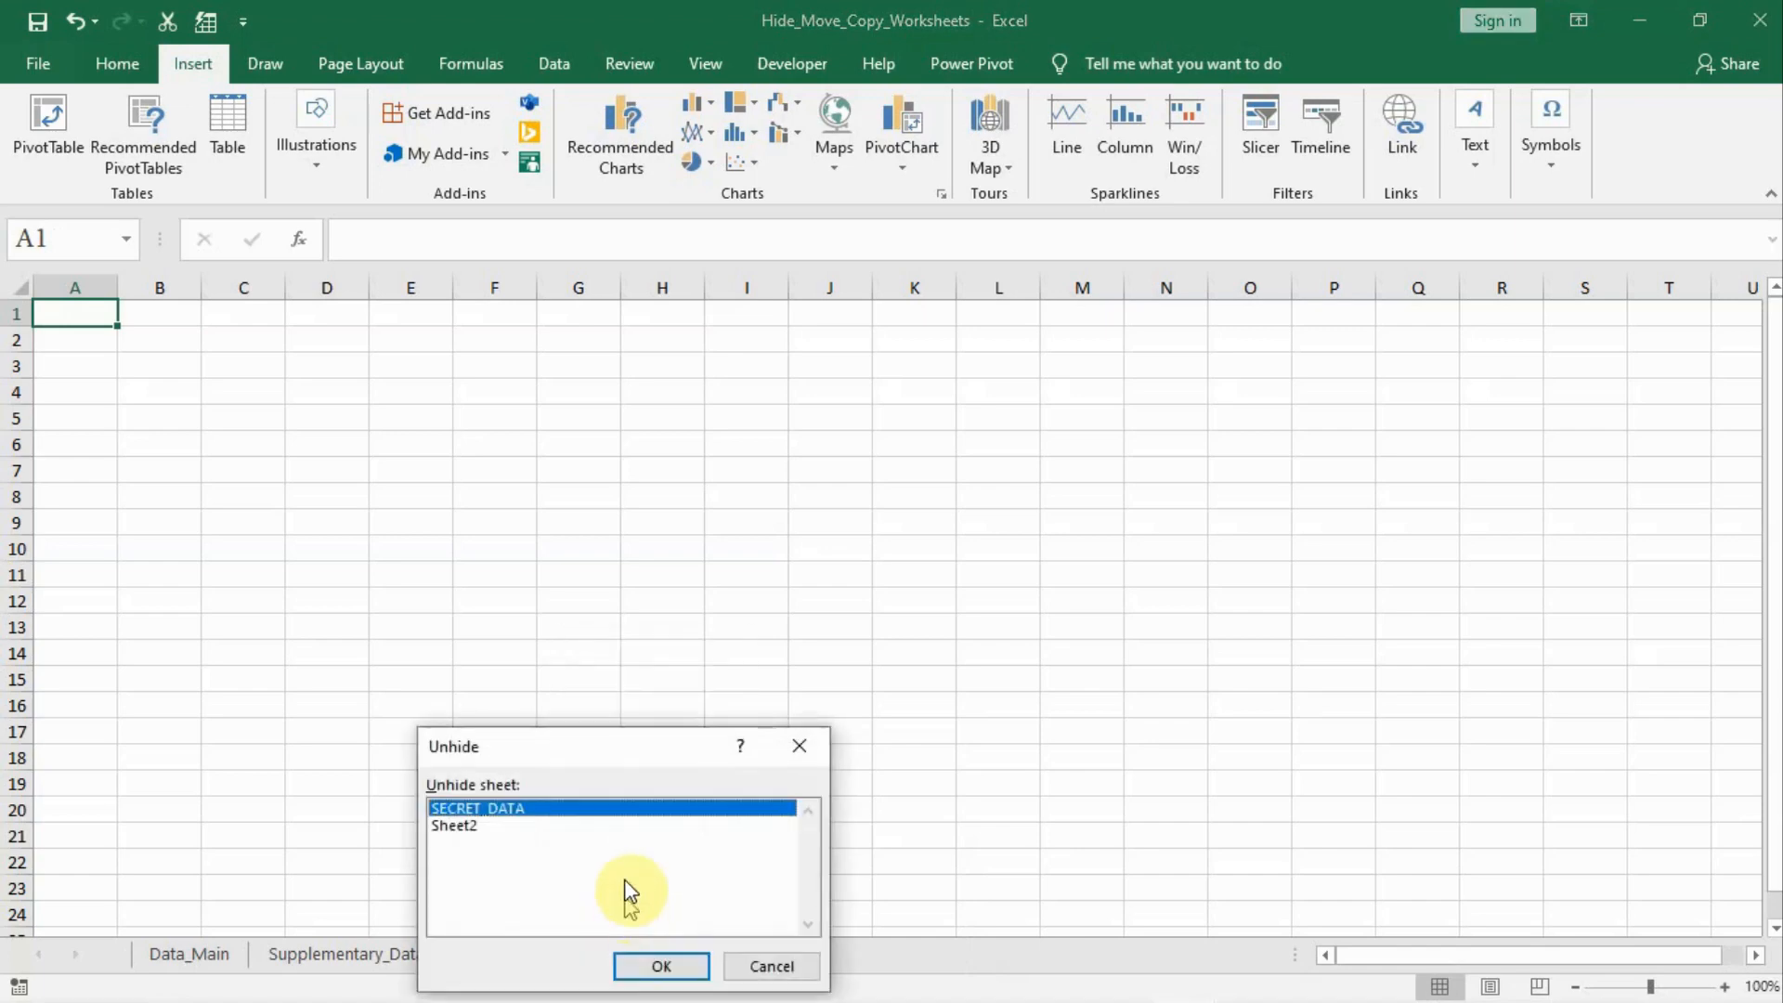
pyautogui.click(455, 826)
pyautogui.click(509, 808)
pyautogui.click(659, 966)
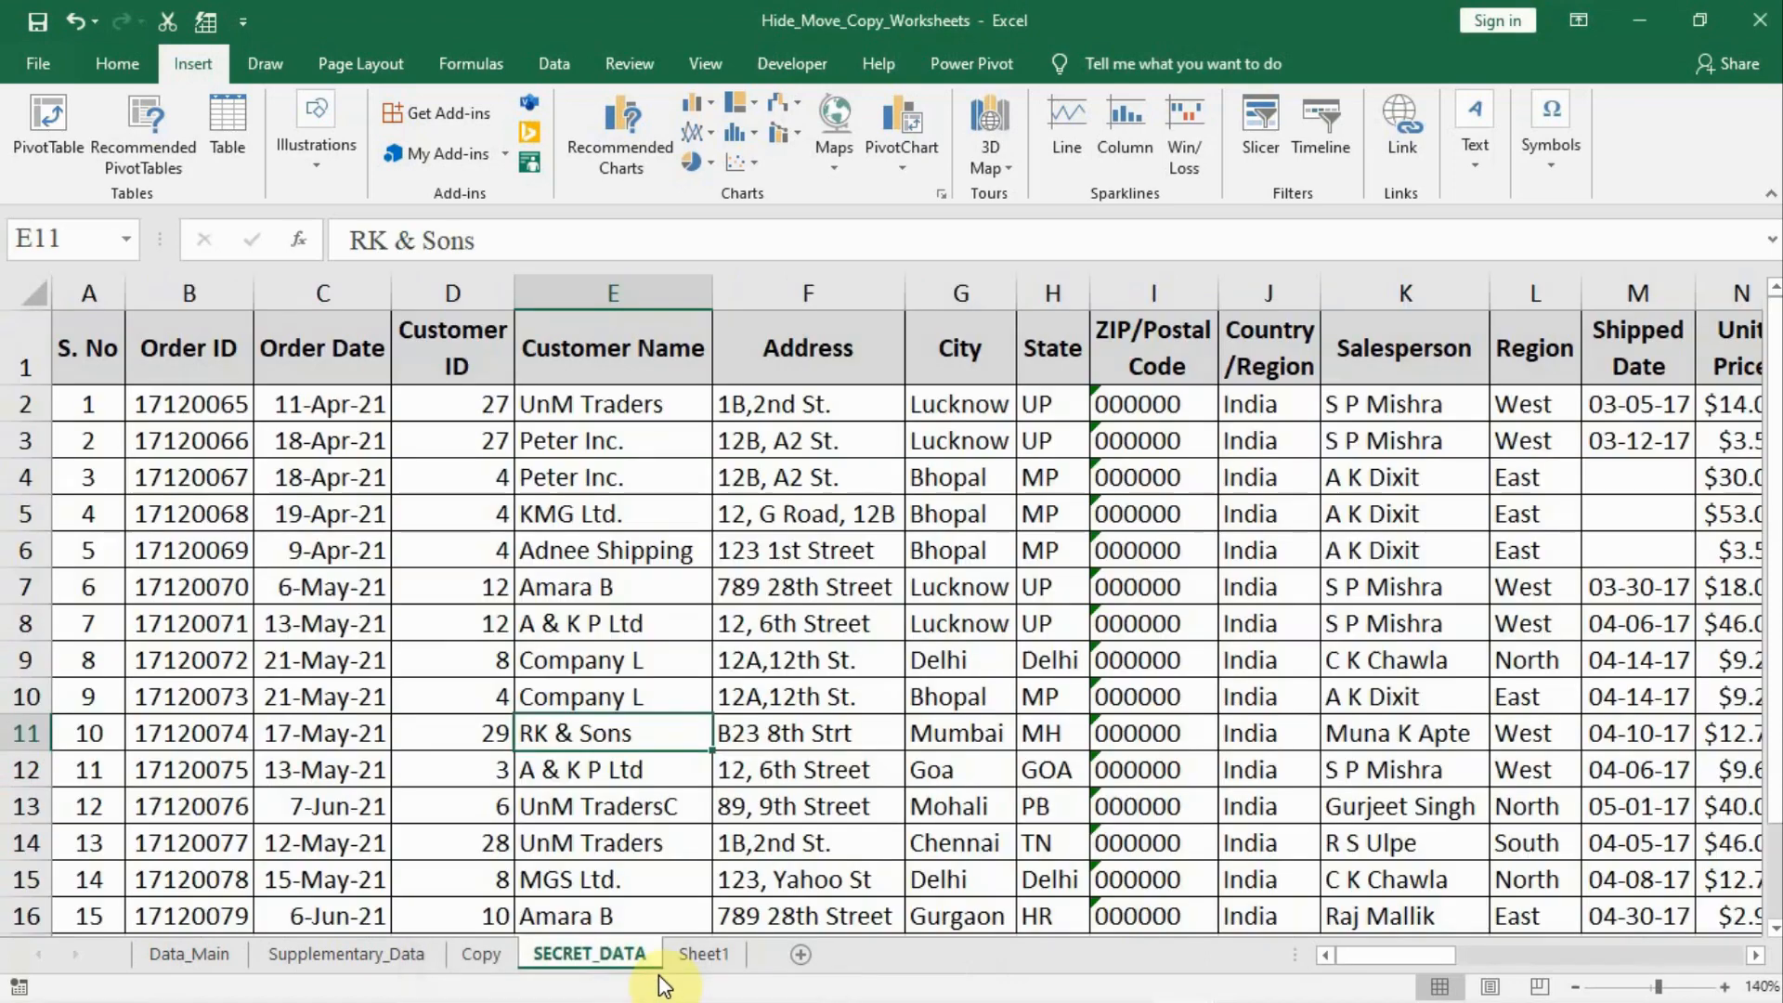
pyautogui.rightClick(610, 951)
pyautogui.click(671, 901)
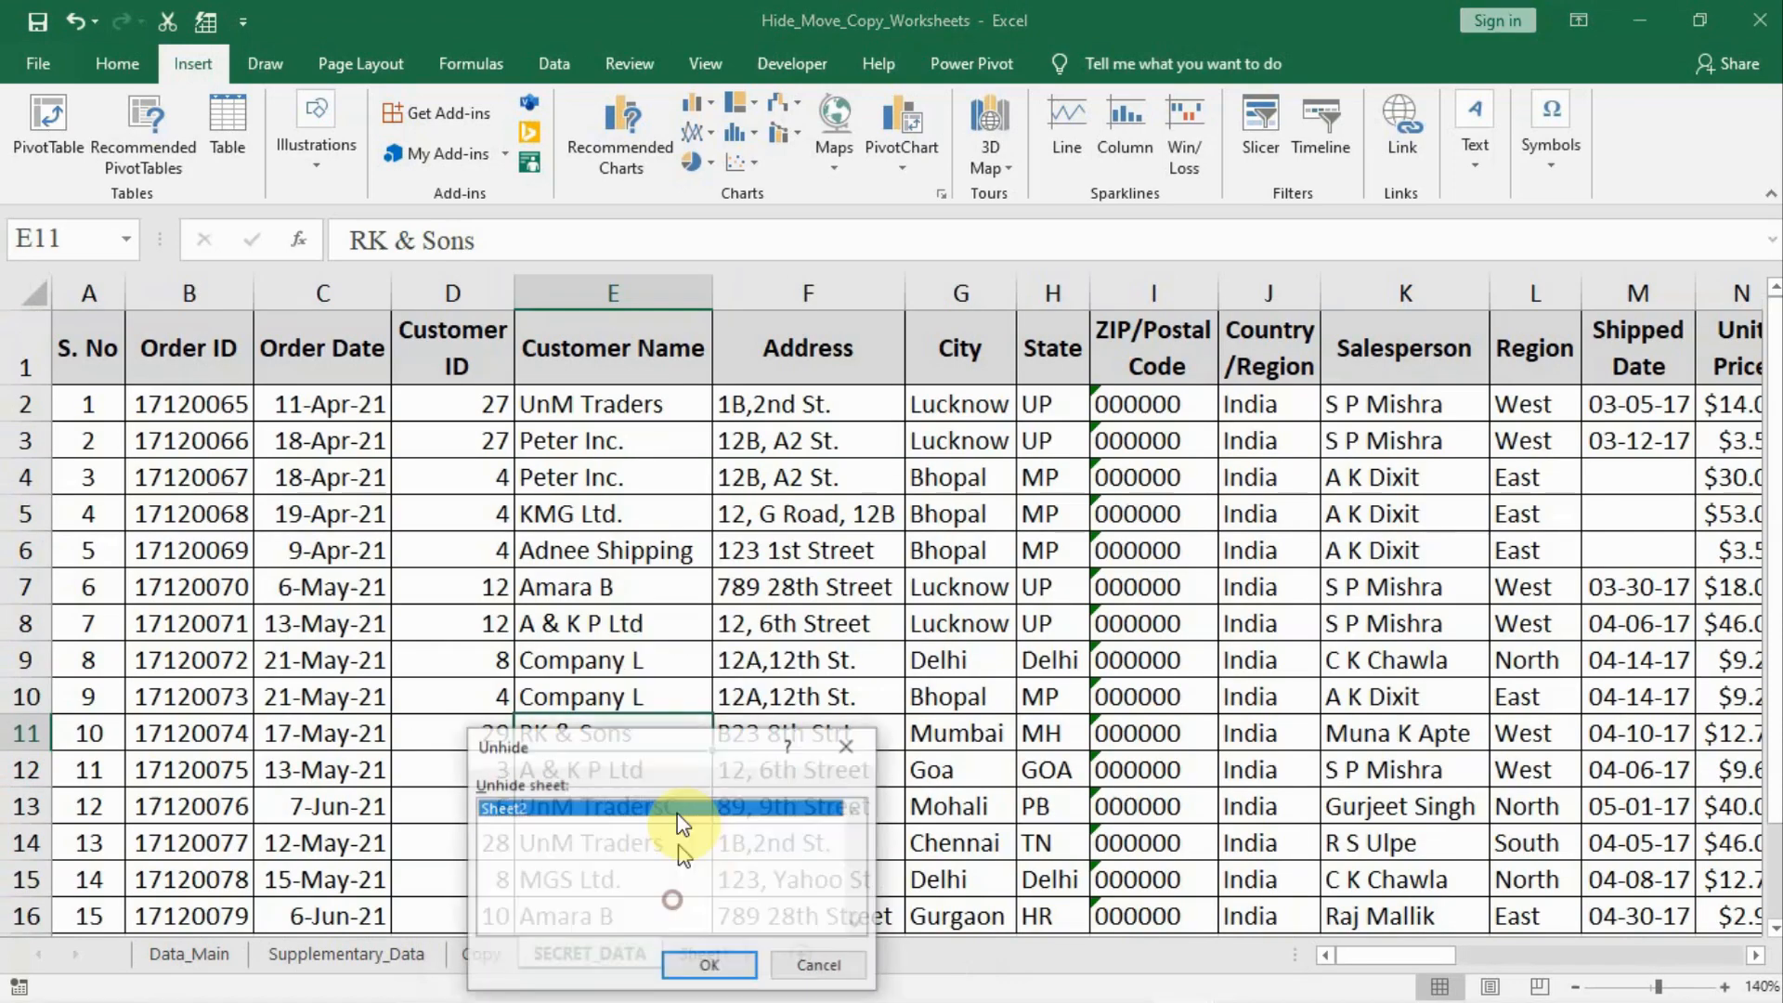
pyautogui.click(709, 964)
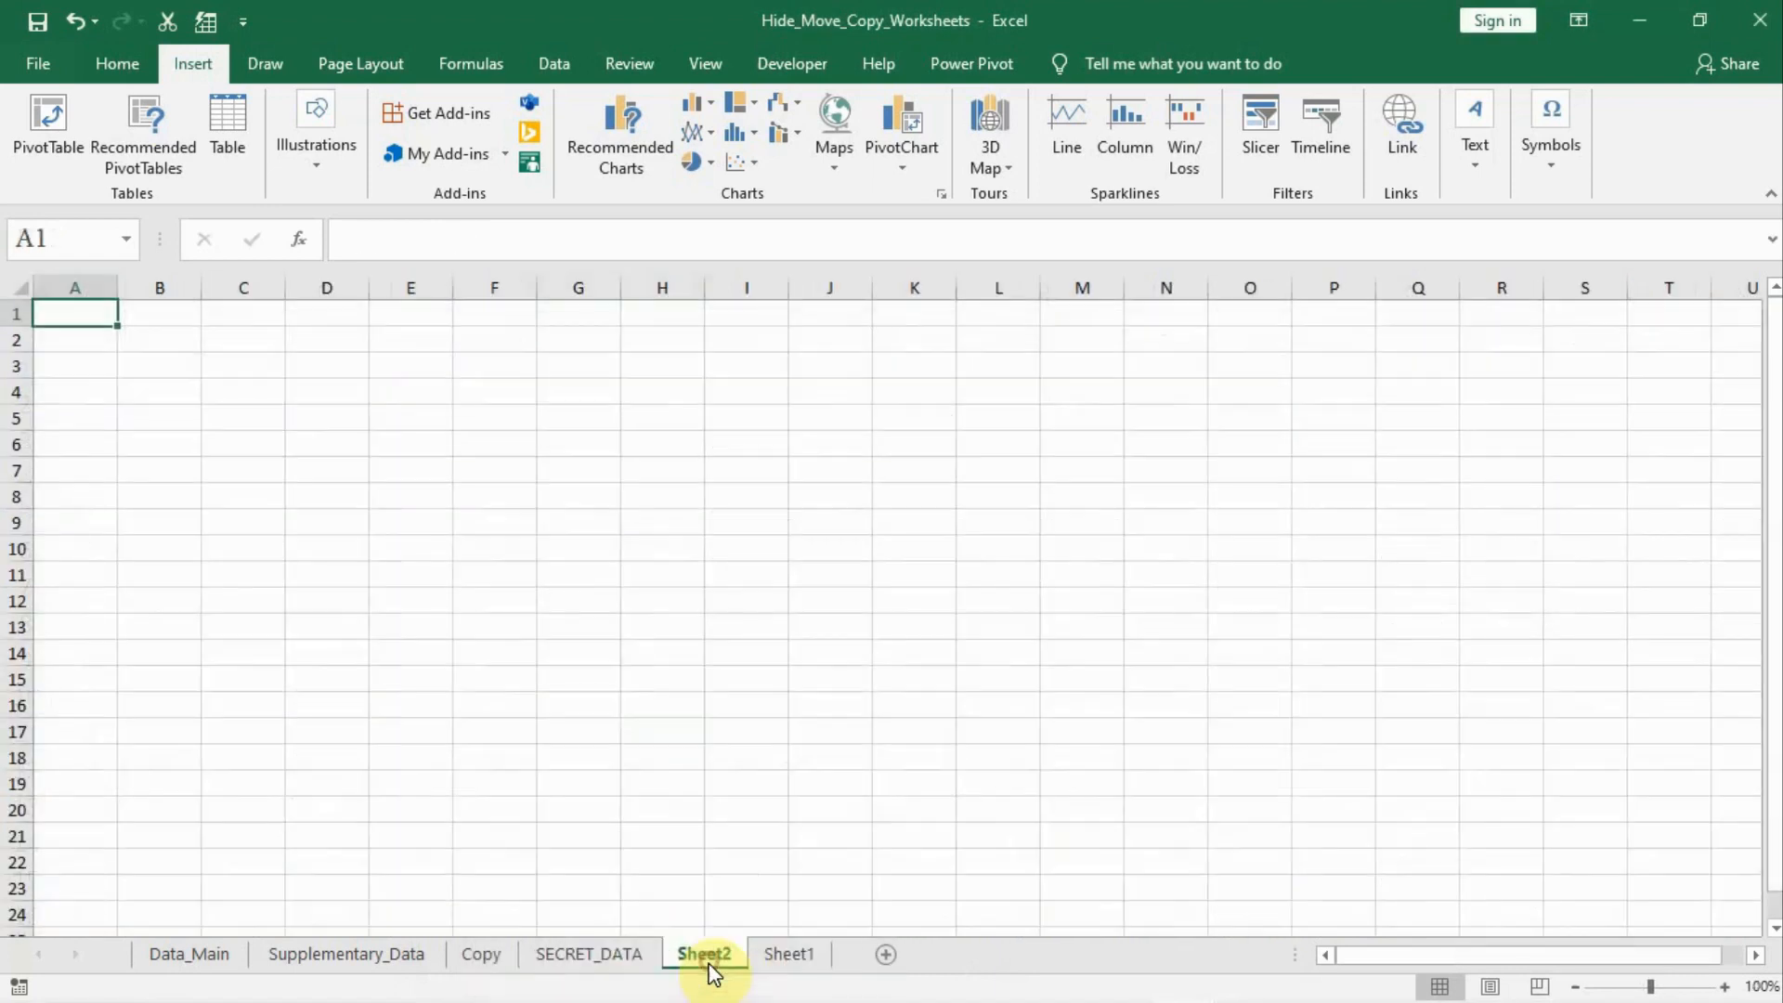
# Create a copy of the SECRET_DATA worksheet within the same workbook, placed before Sheet2, using Move or Copy
pyautogui.click(586, 956)
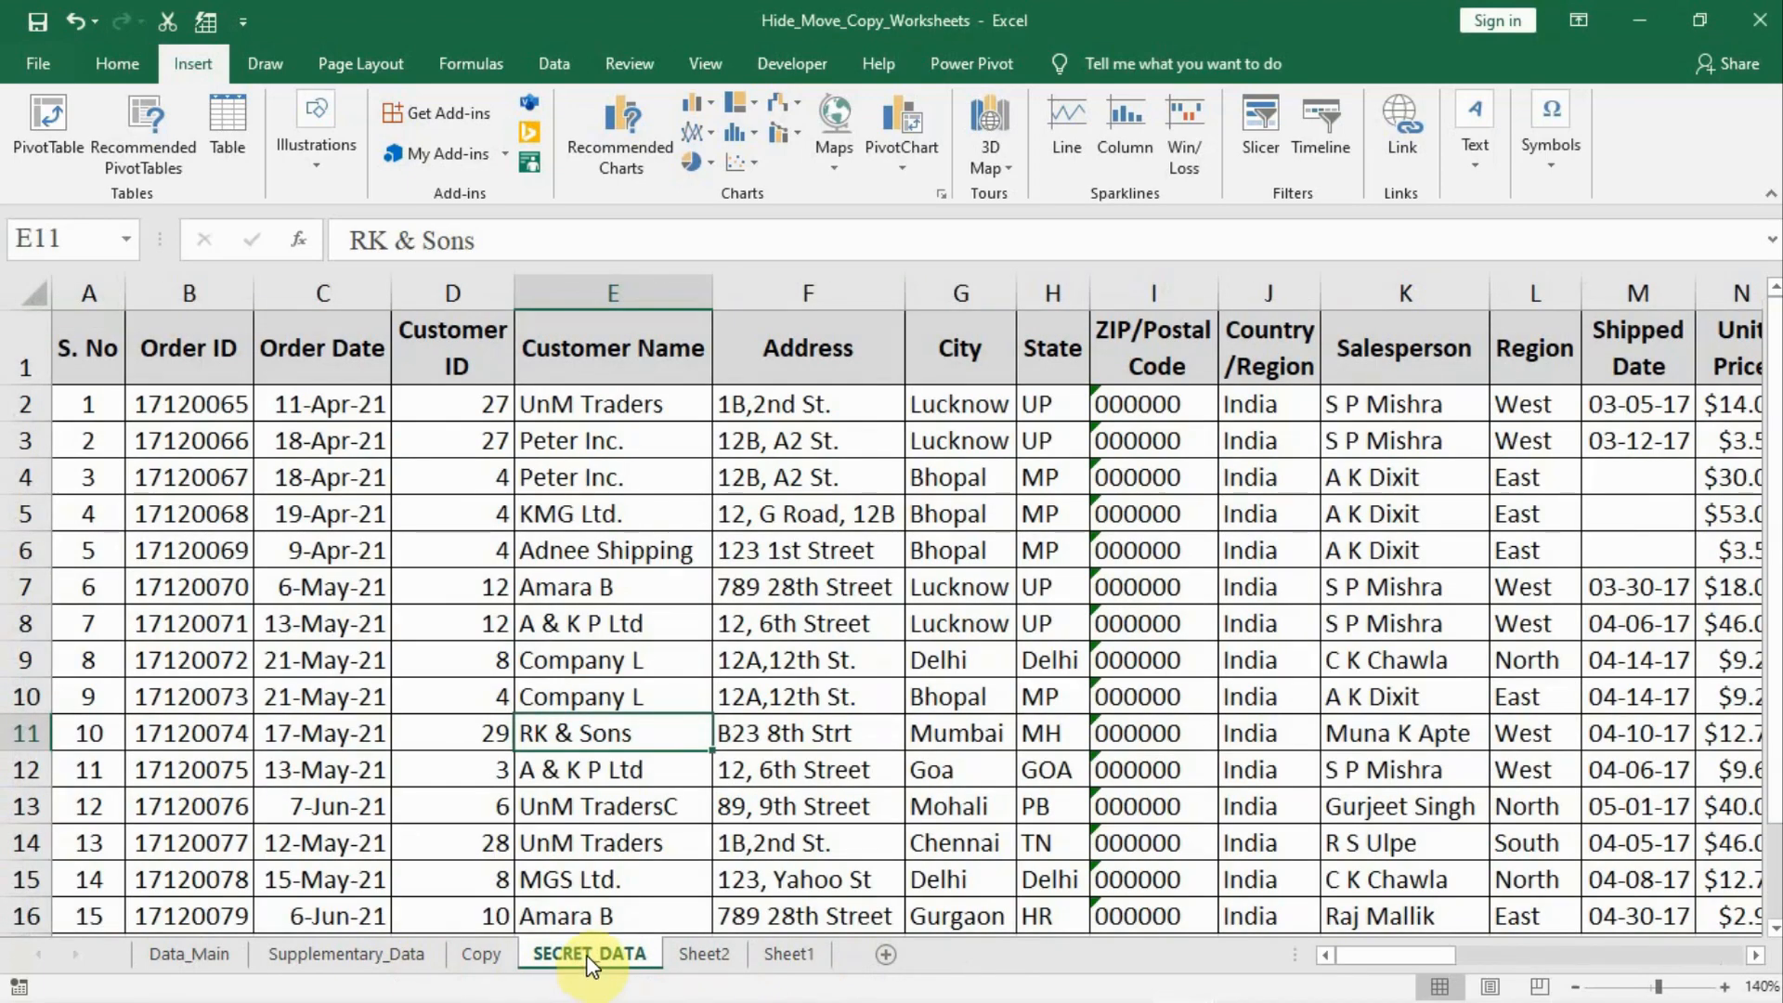
pyautogui.rightClick(589, 966)
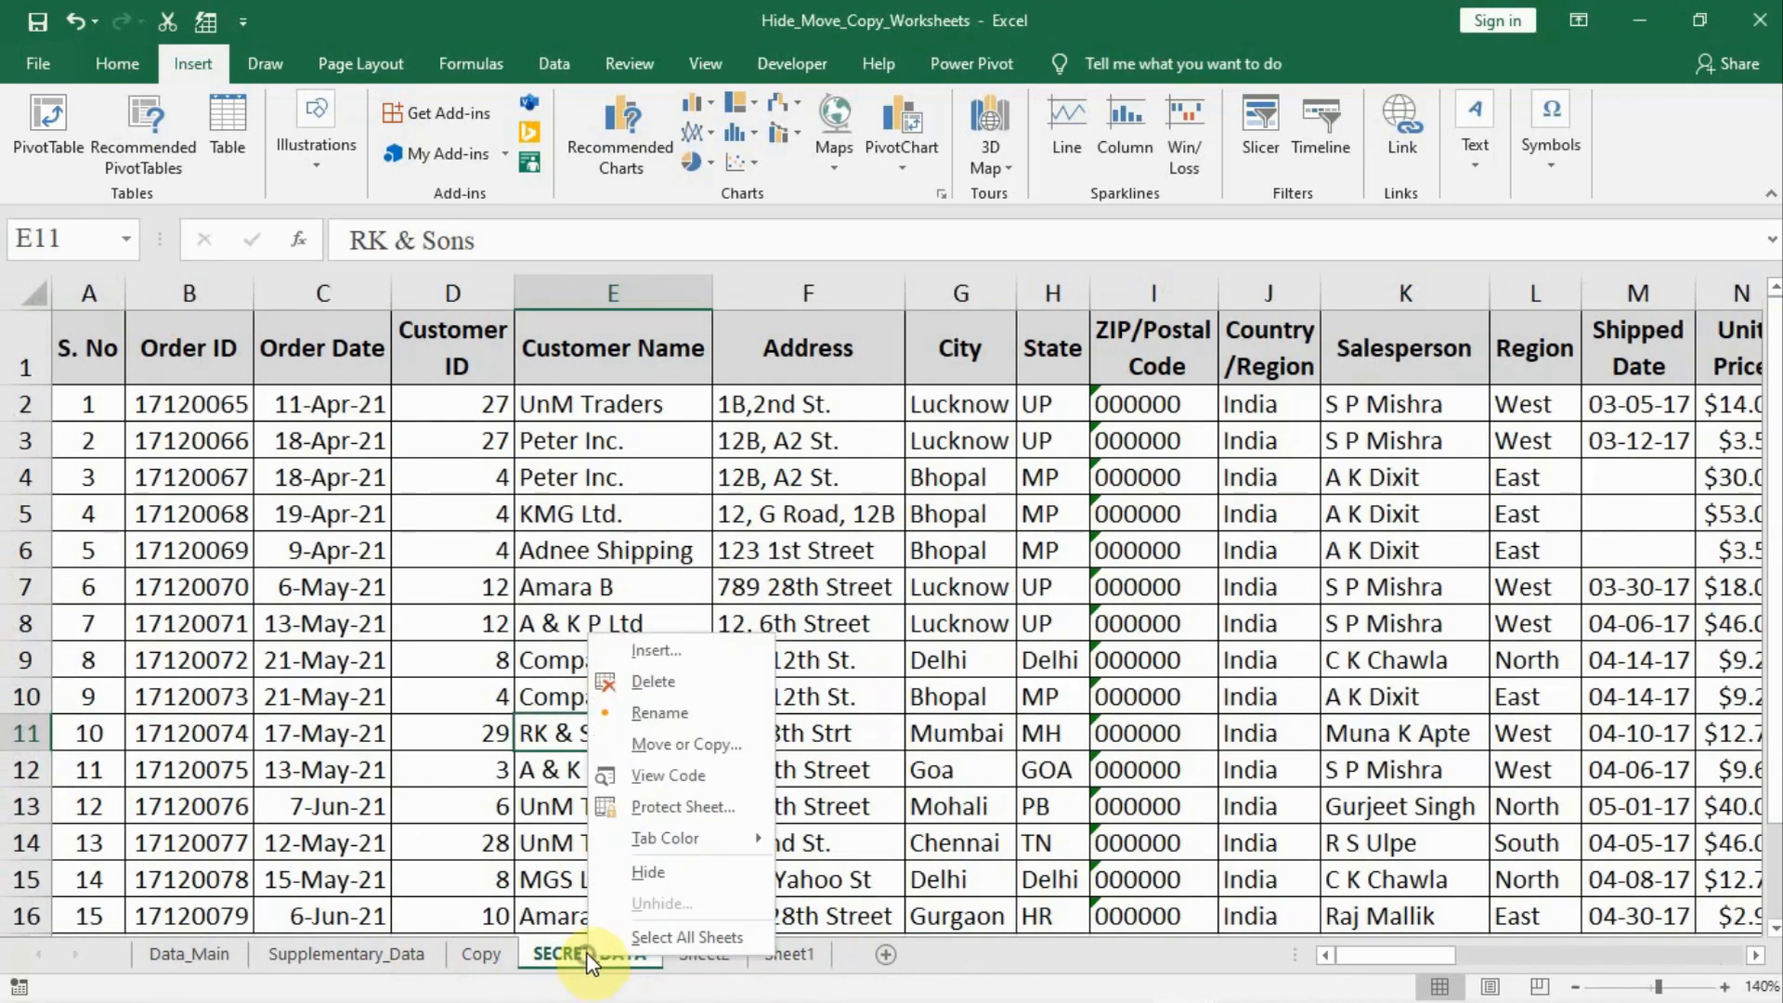
pyautogui.click(669, 743)
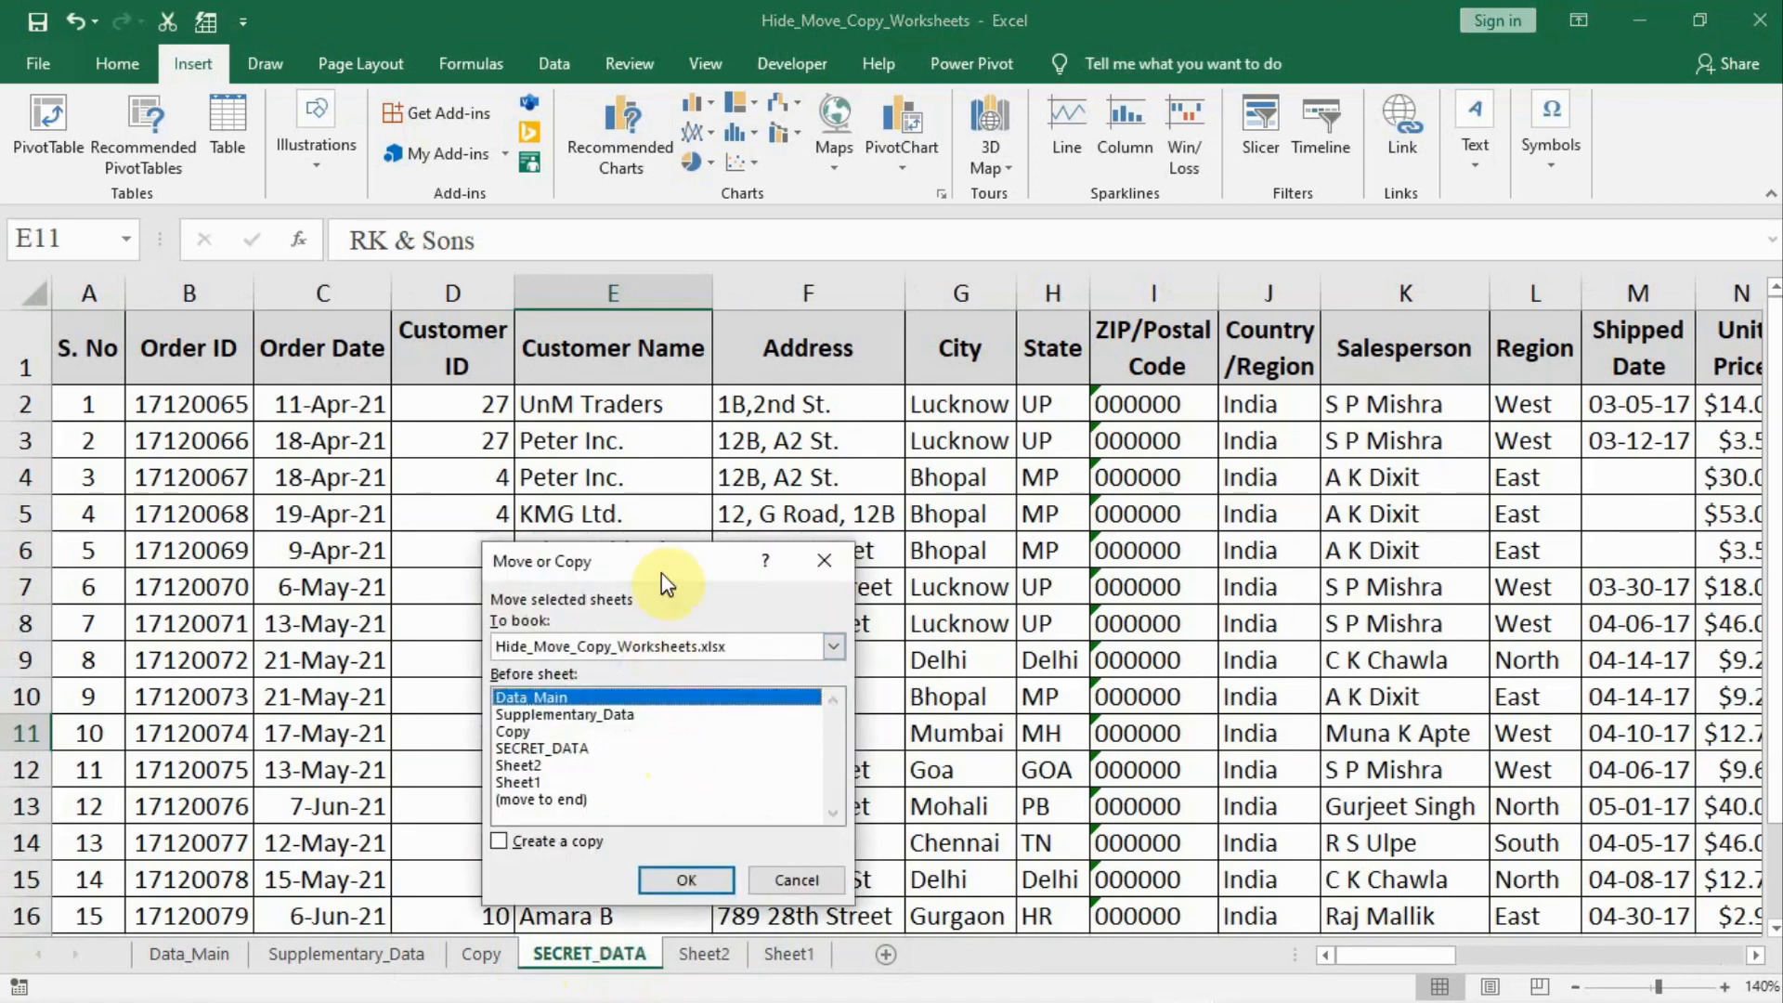
pyautogui.moveTo(662, 572); pyautogui.dragTo(675, 490)
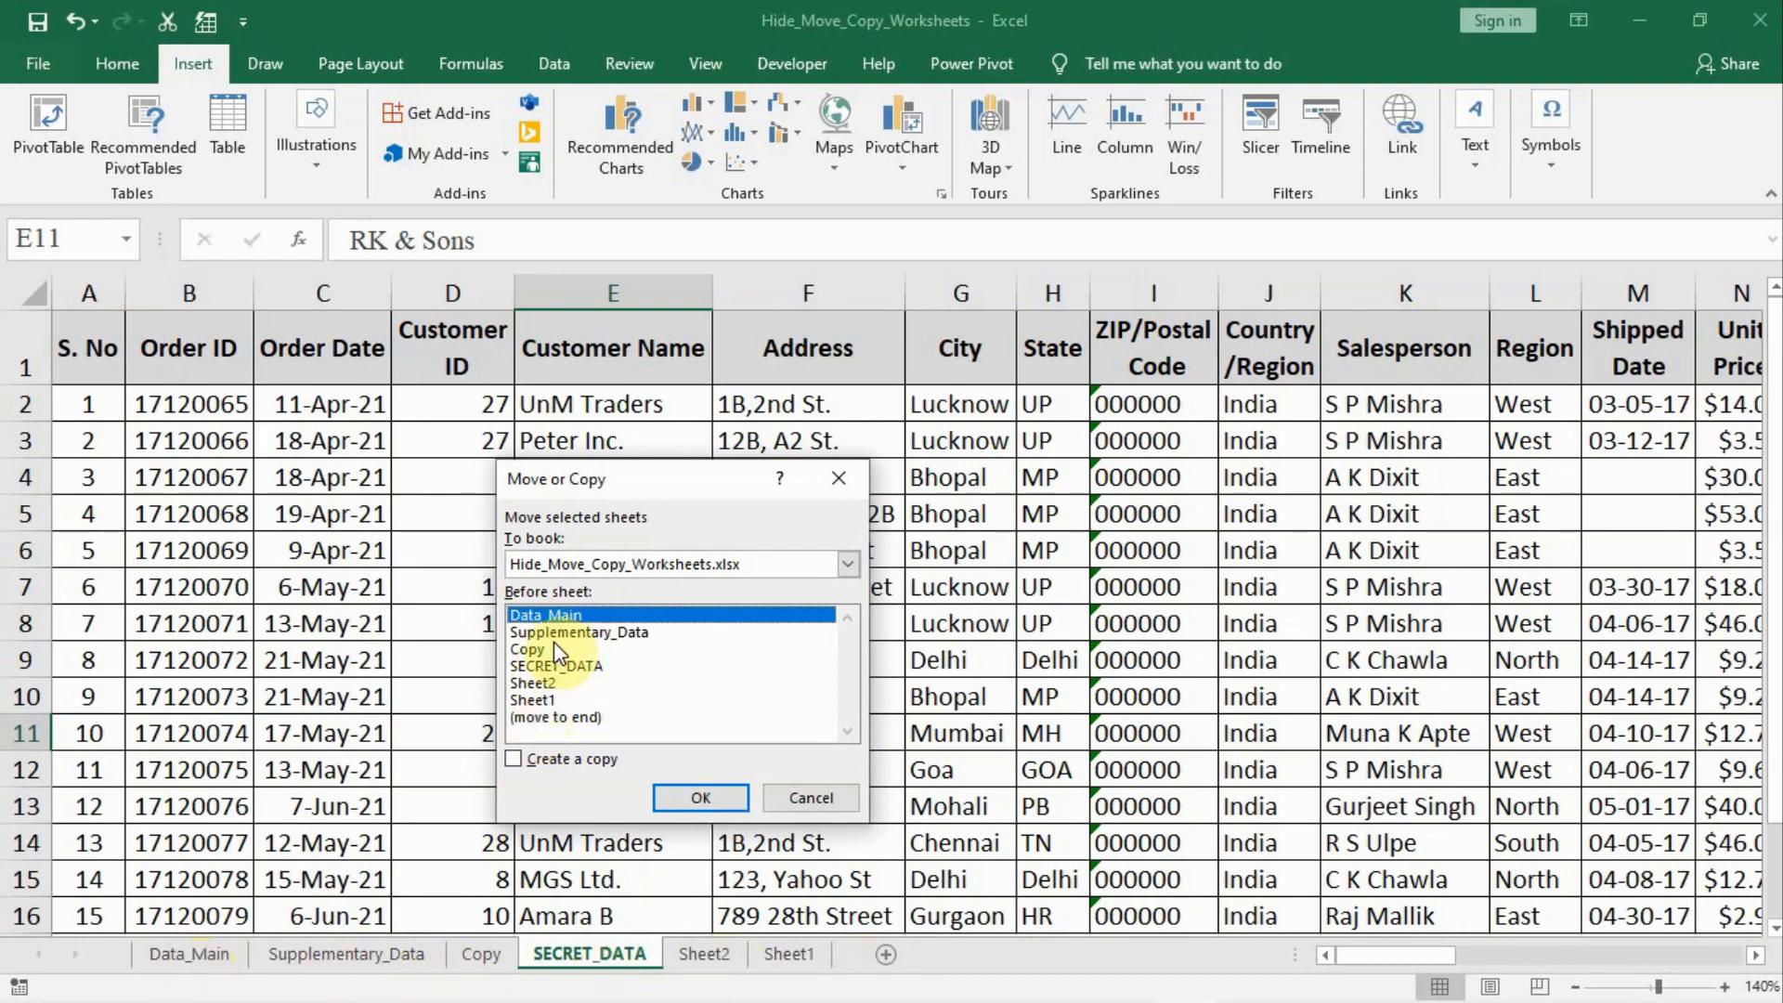
pyautogui.click(535, 684)
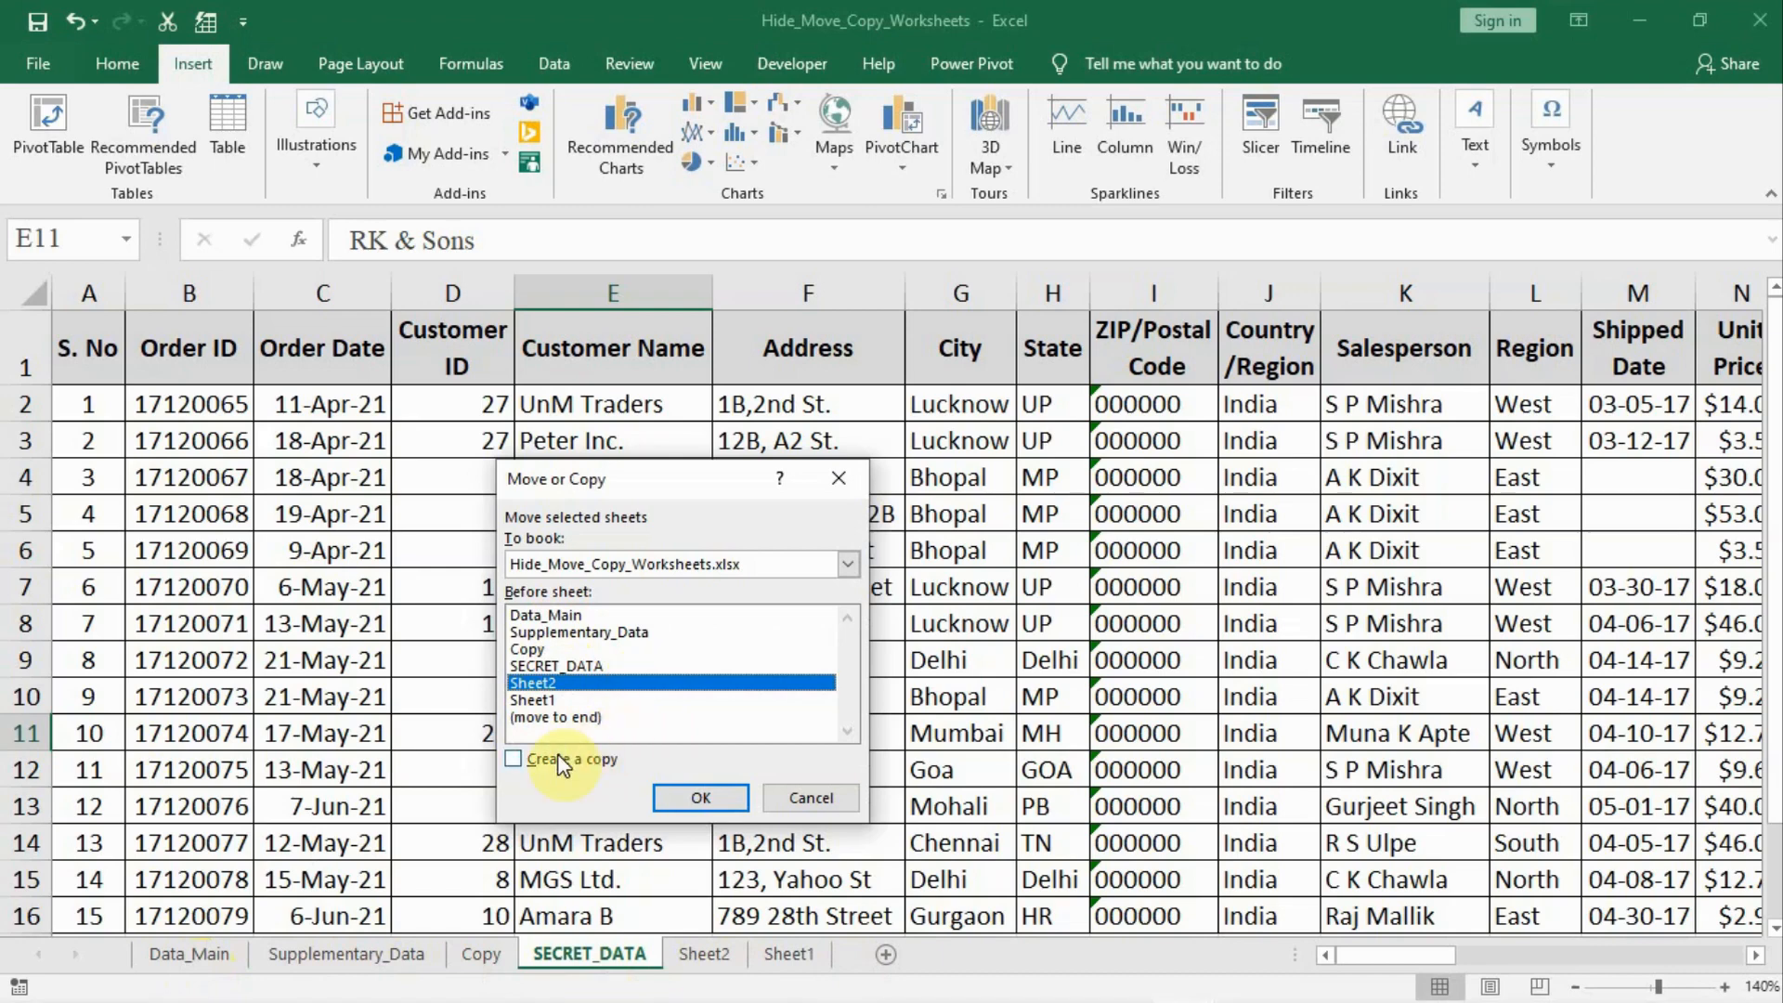
pyautogui.click(514, 760)
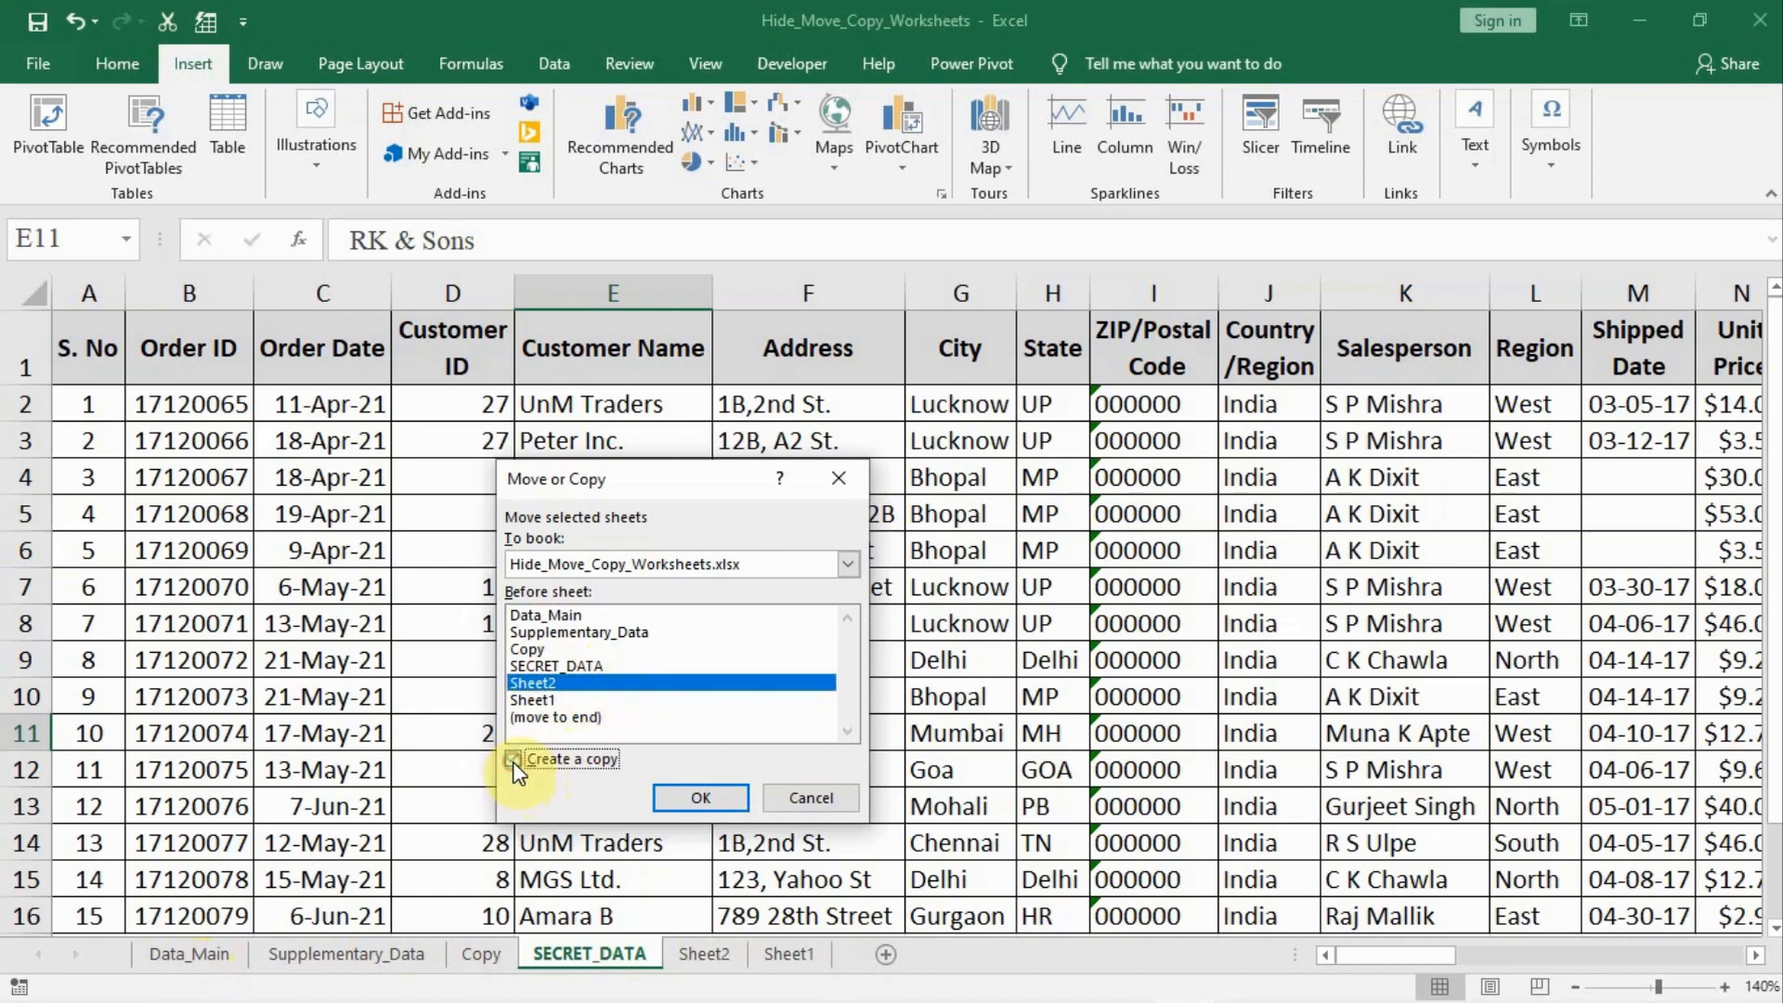
pyautogui.click(687, 797)
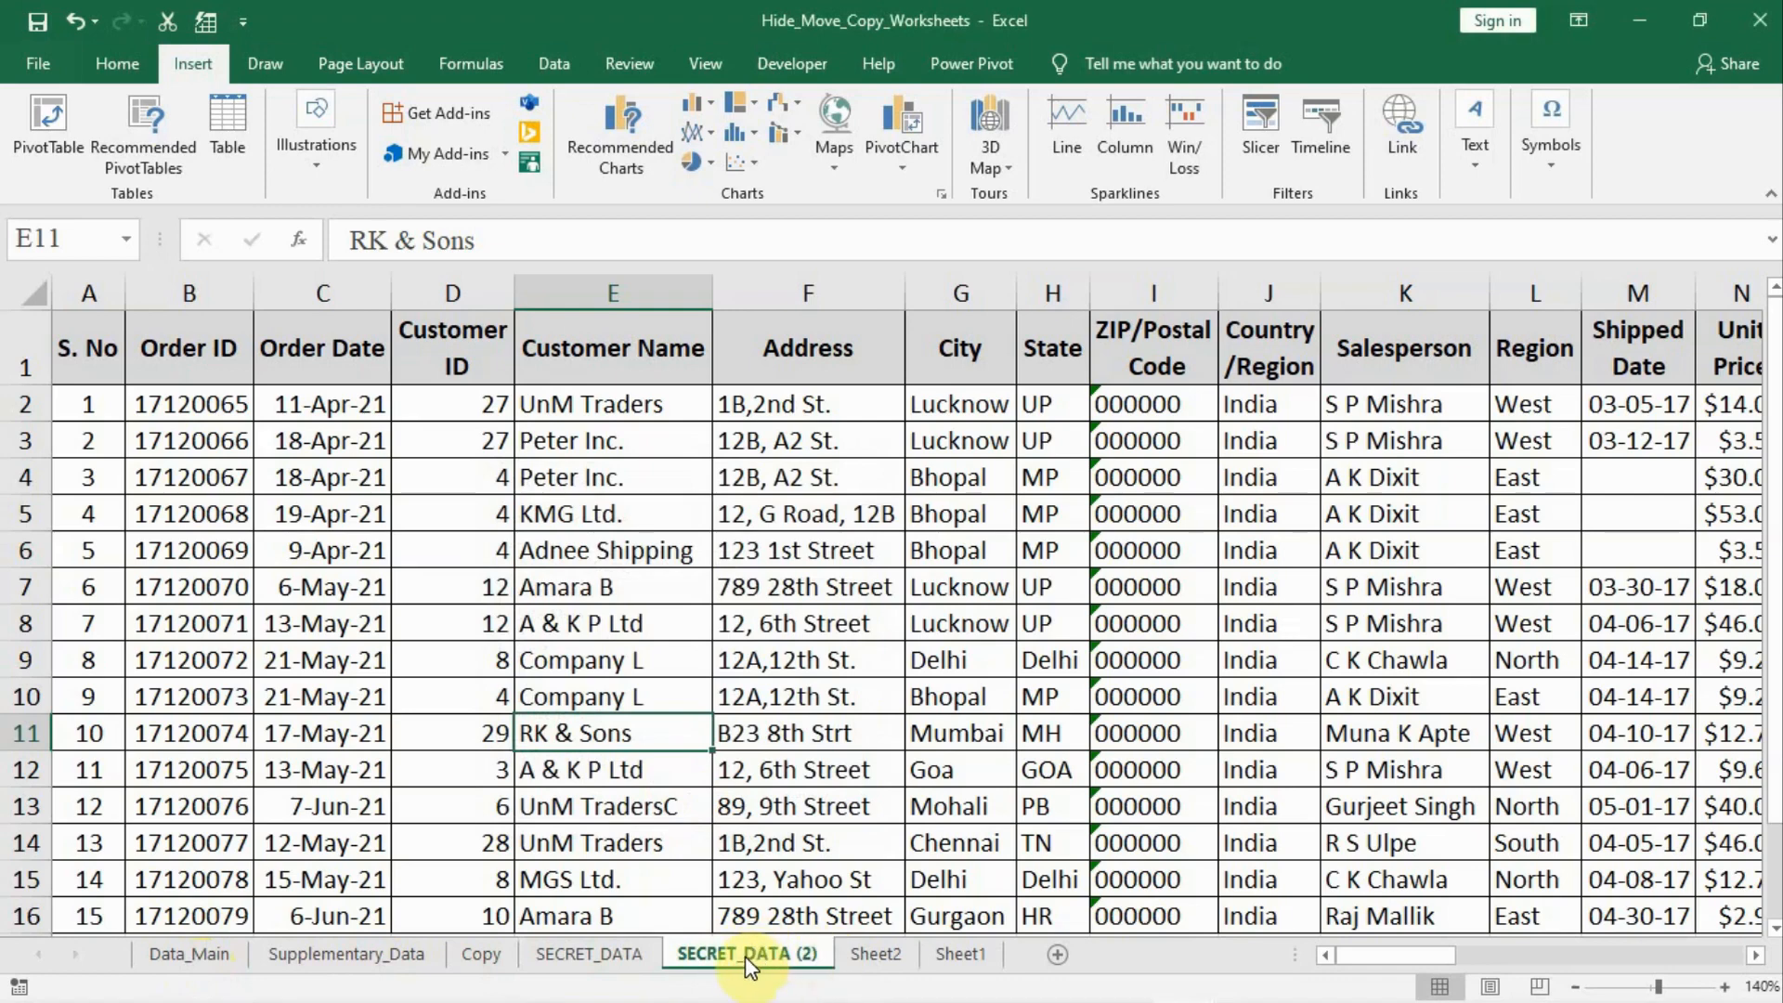
# Duplicate the Copy worksheet directly after SECRET_DATA, and move the duplicate before SECRET_DATA and back after it
pyautogui.click(487, 951)
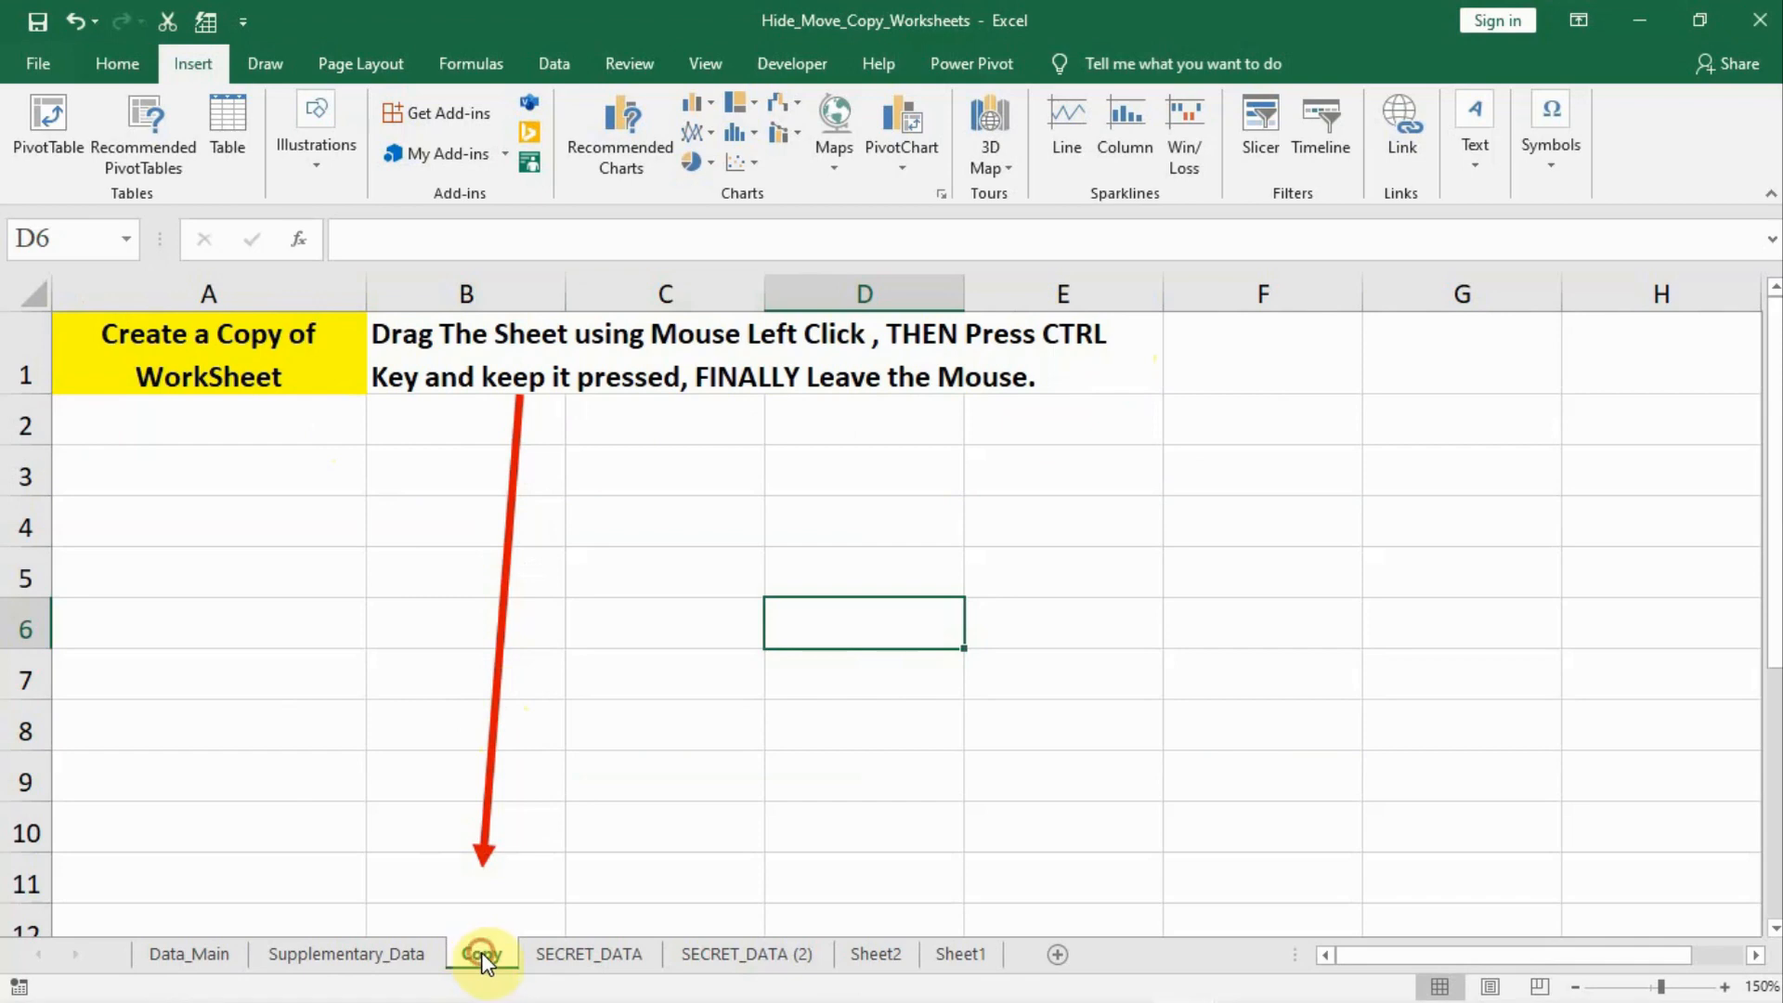
pyautogui.moveTo(481, 951); pyautogui.dragTo(669, 898)
pyautogui.moveTo(669, 897); pyautogui.dragTo(669, 897)
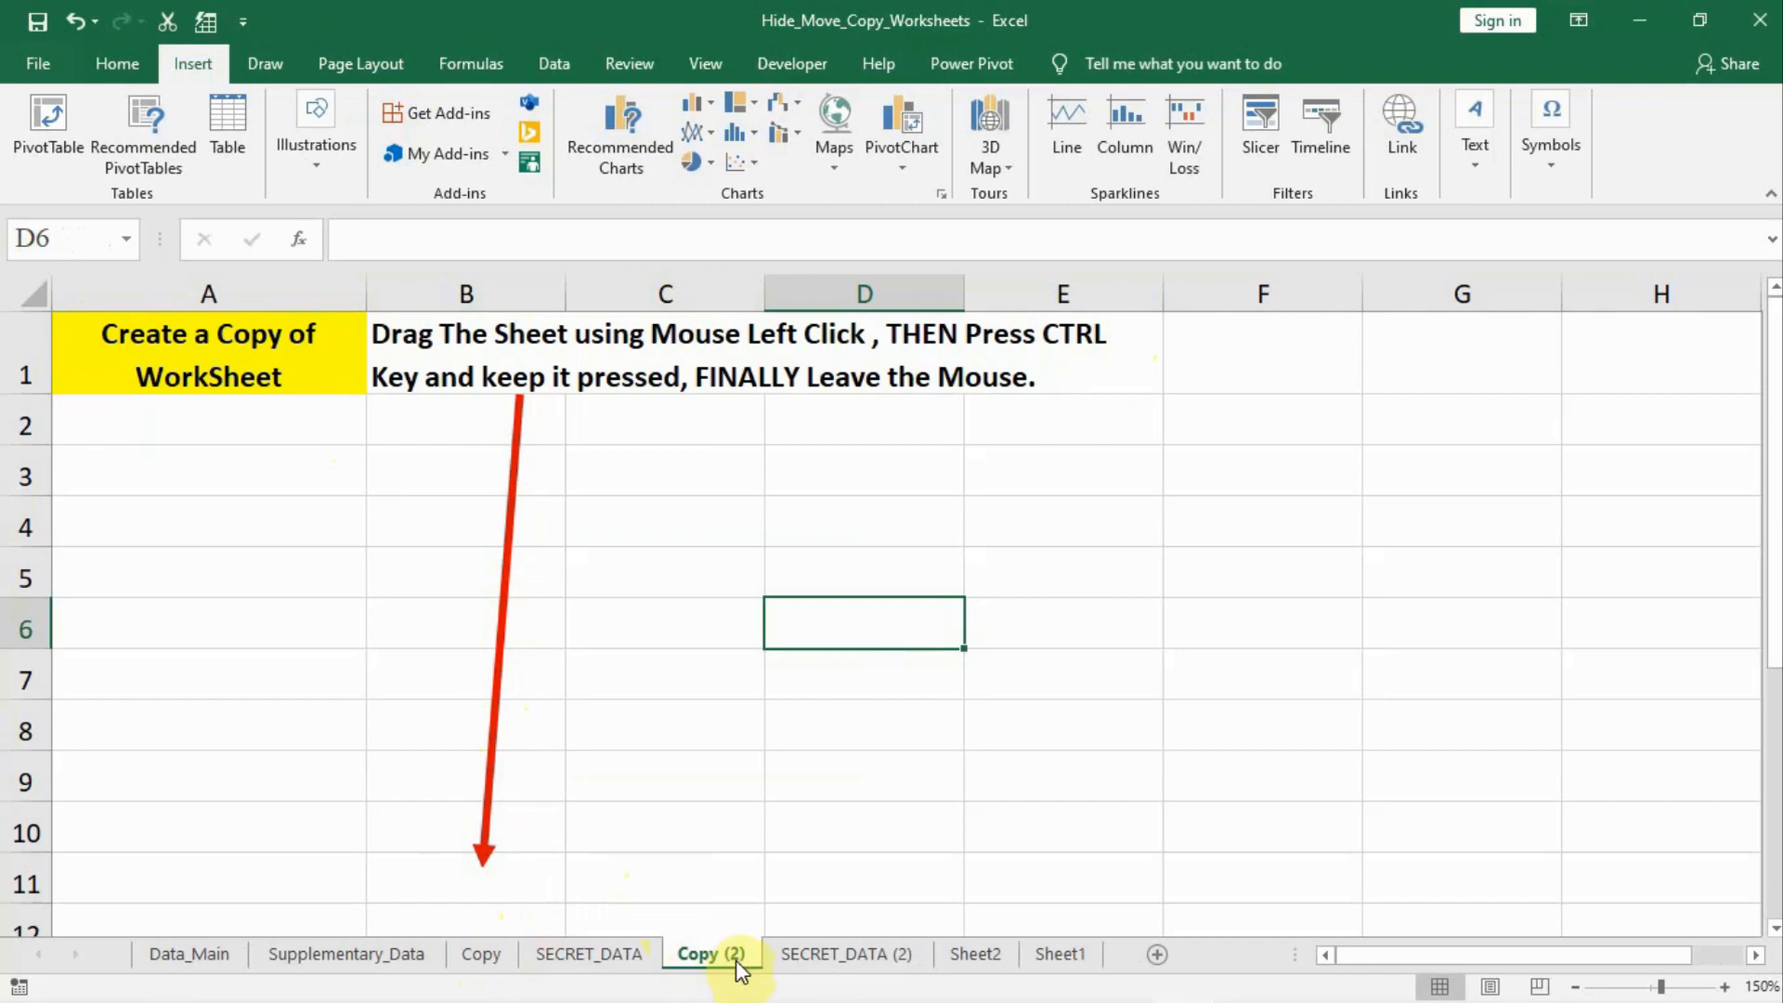
pyautogui.moveTo(728, 966); pyautogui.dragTo(590, 962)
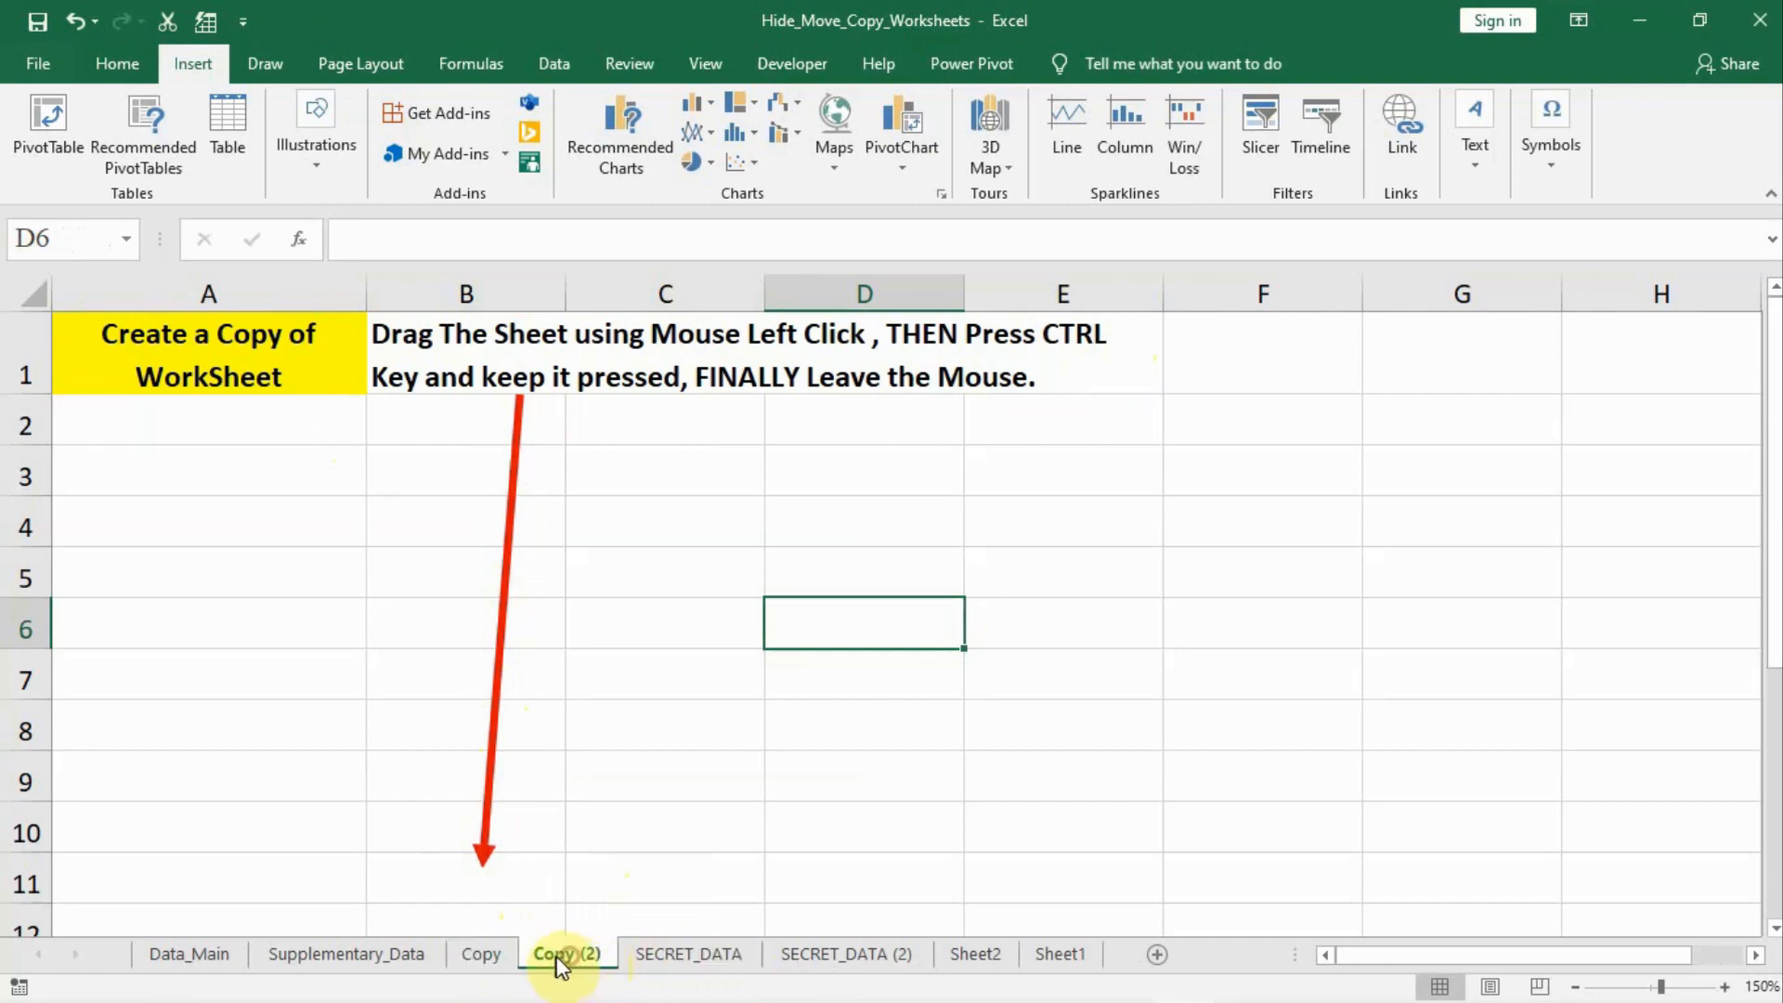
pyautogui.moveTo(797, 960)
pyautogui.mouseDown()
pyautogui.moveTo(864, 956)
pyautogui.moveTo(817, 957)
pyautogui.mouseUp()
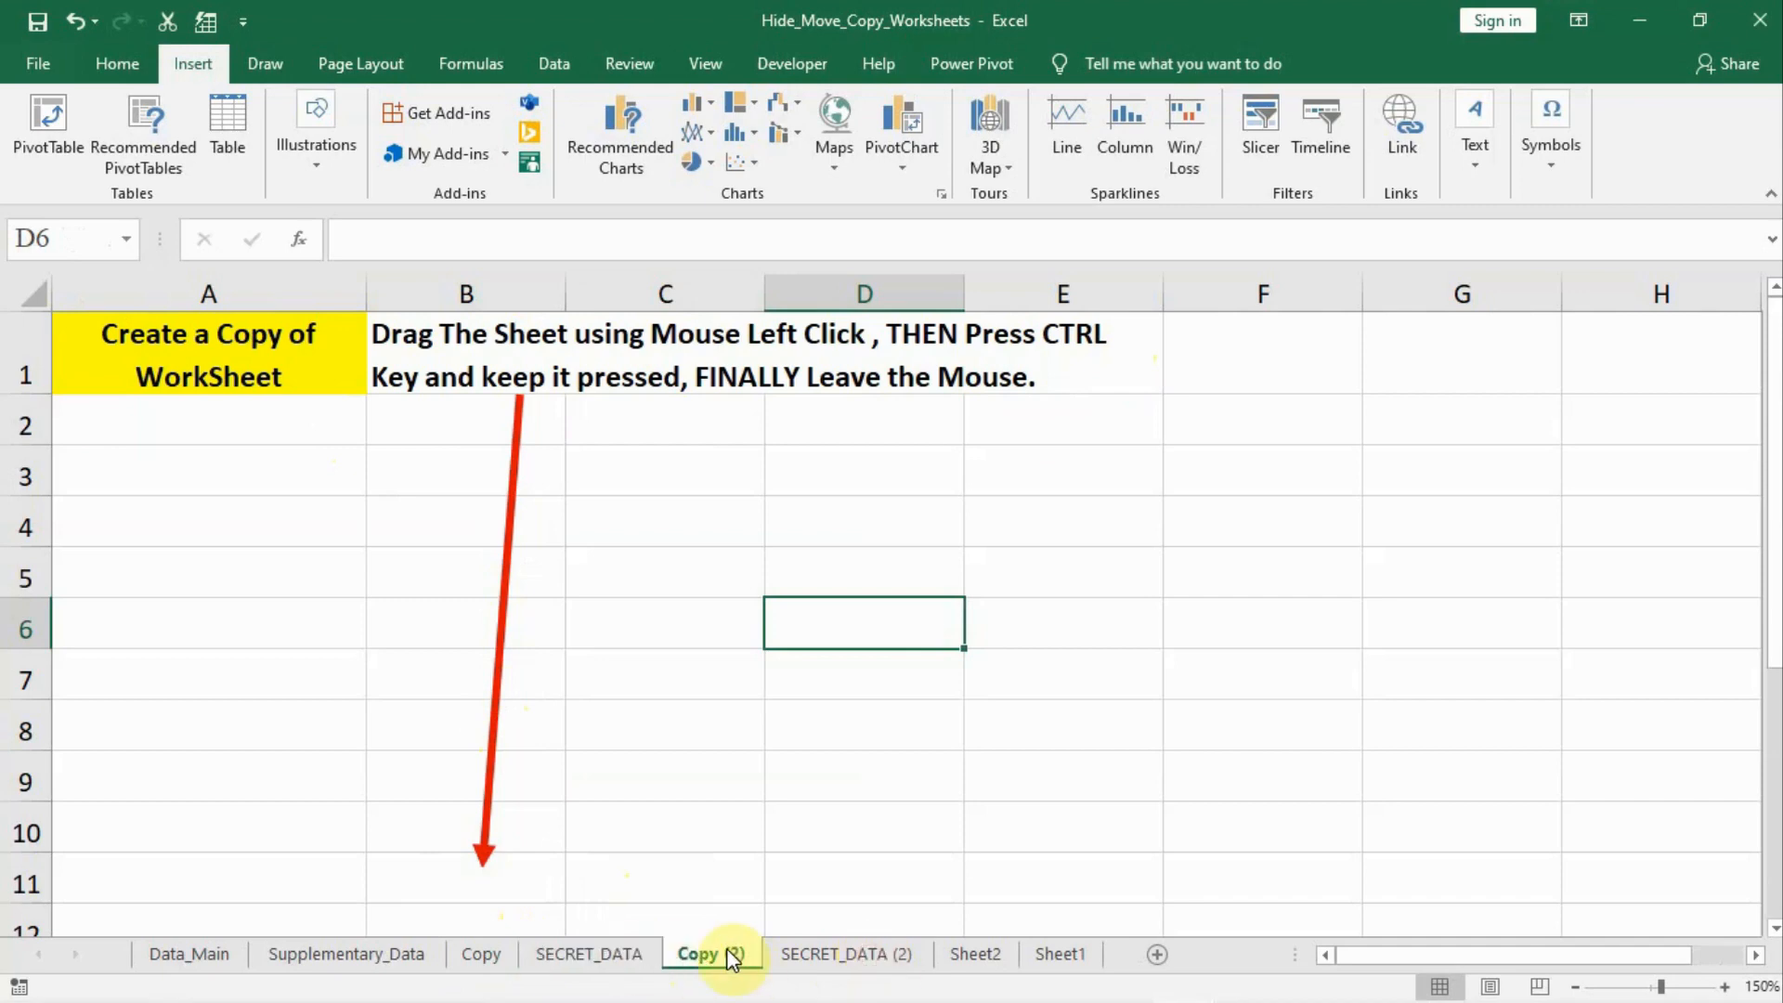
# Delete the Copy (2) worksheet and confirm its permanent removal
pyautogui.rightClick(716, 949)
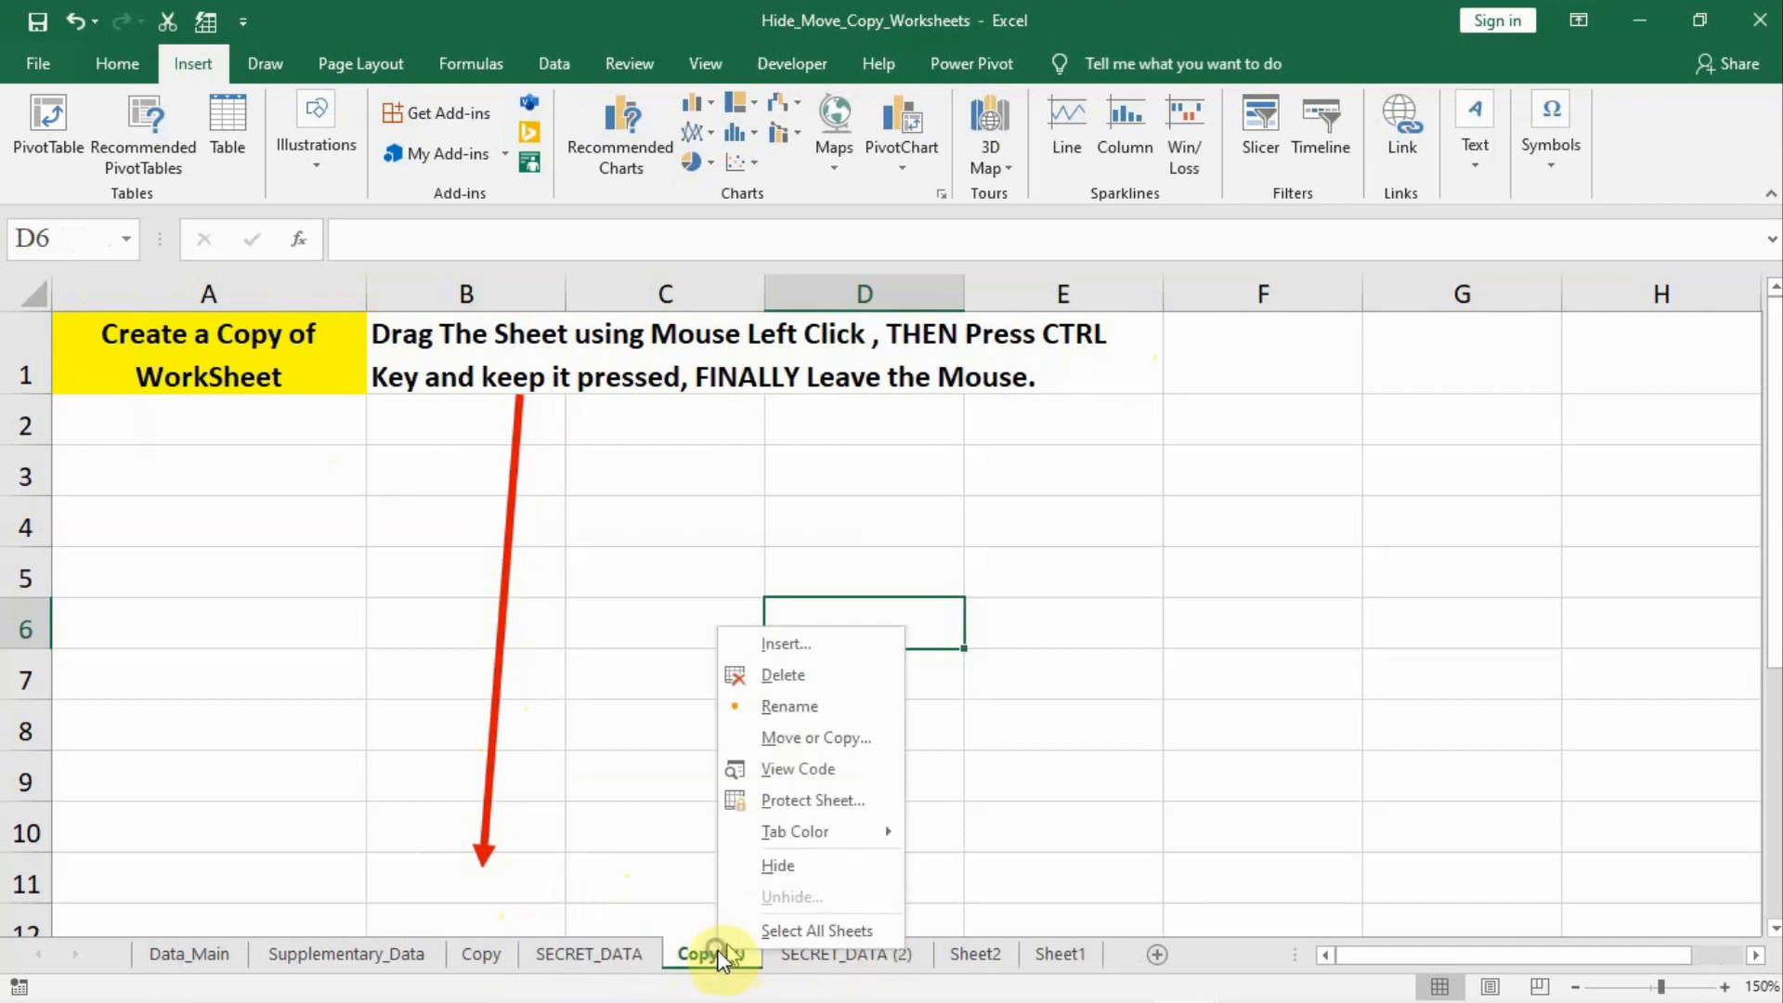
pyautogui.click(810, 670)
pyautogui.click(852, 587)
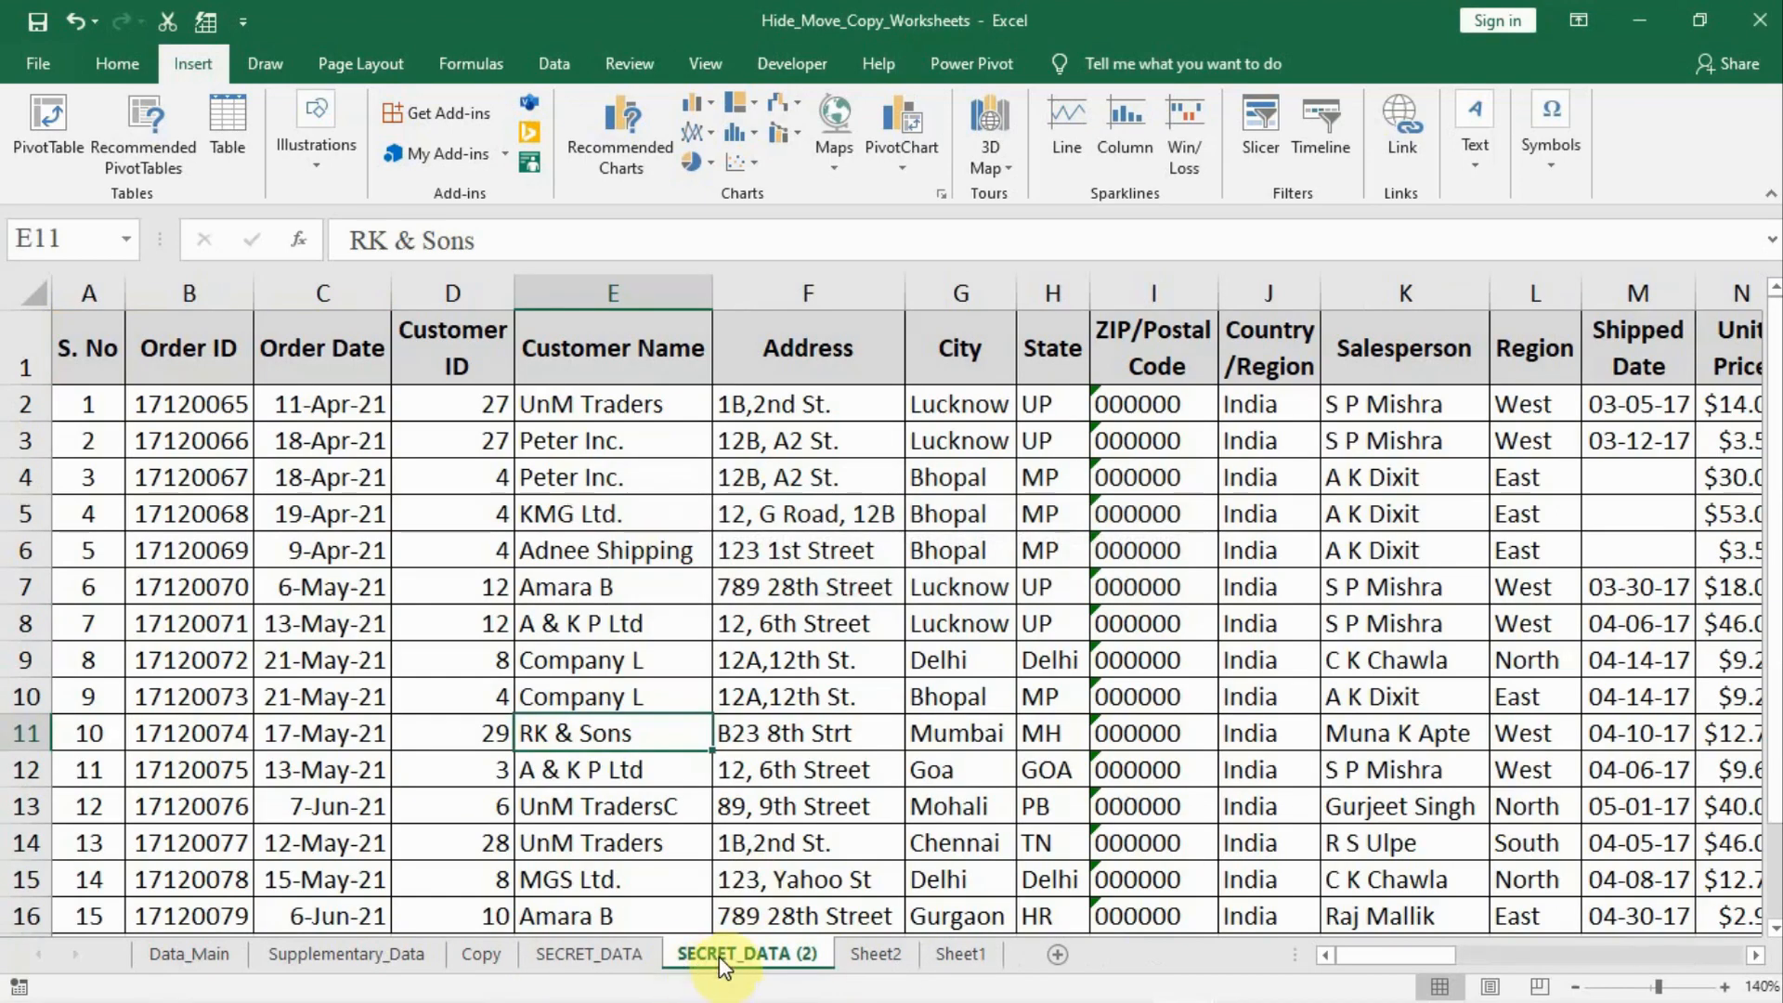
# Delete the SECRET_DATA (2) worksheet and confirm its permanent removal
pyautogui.rightClick(729, 954)
pyautogui.click(805, 682)
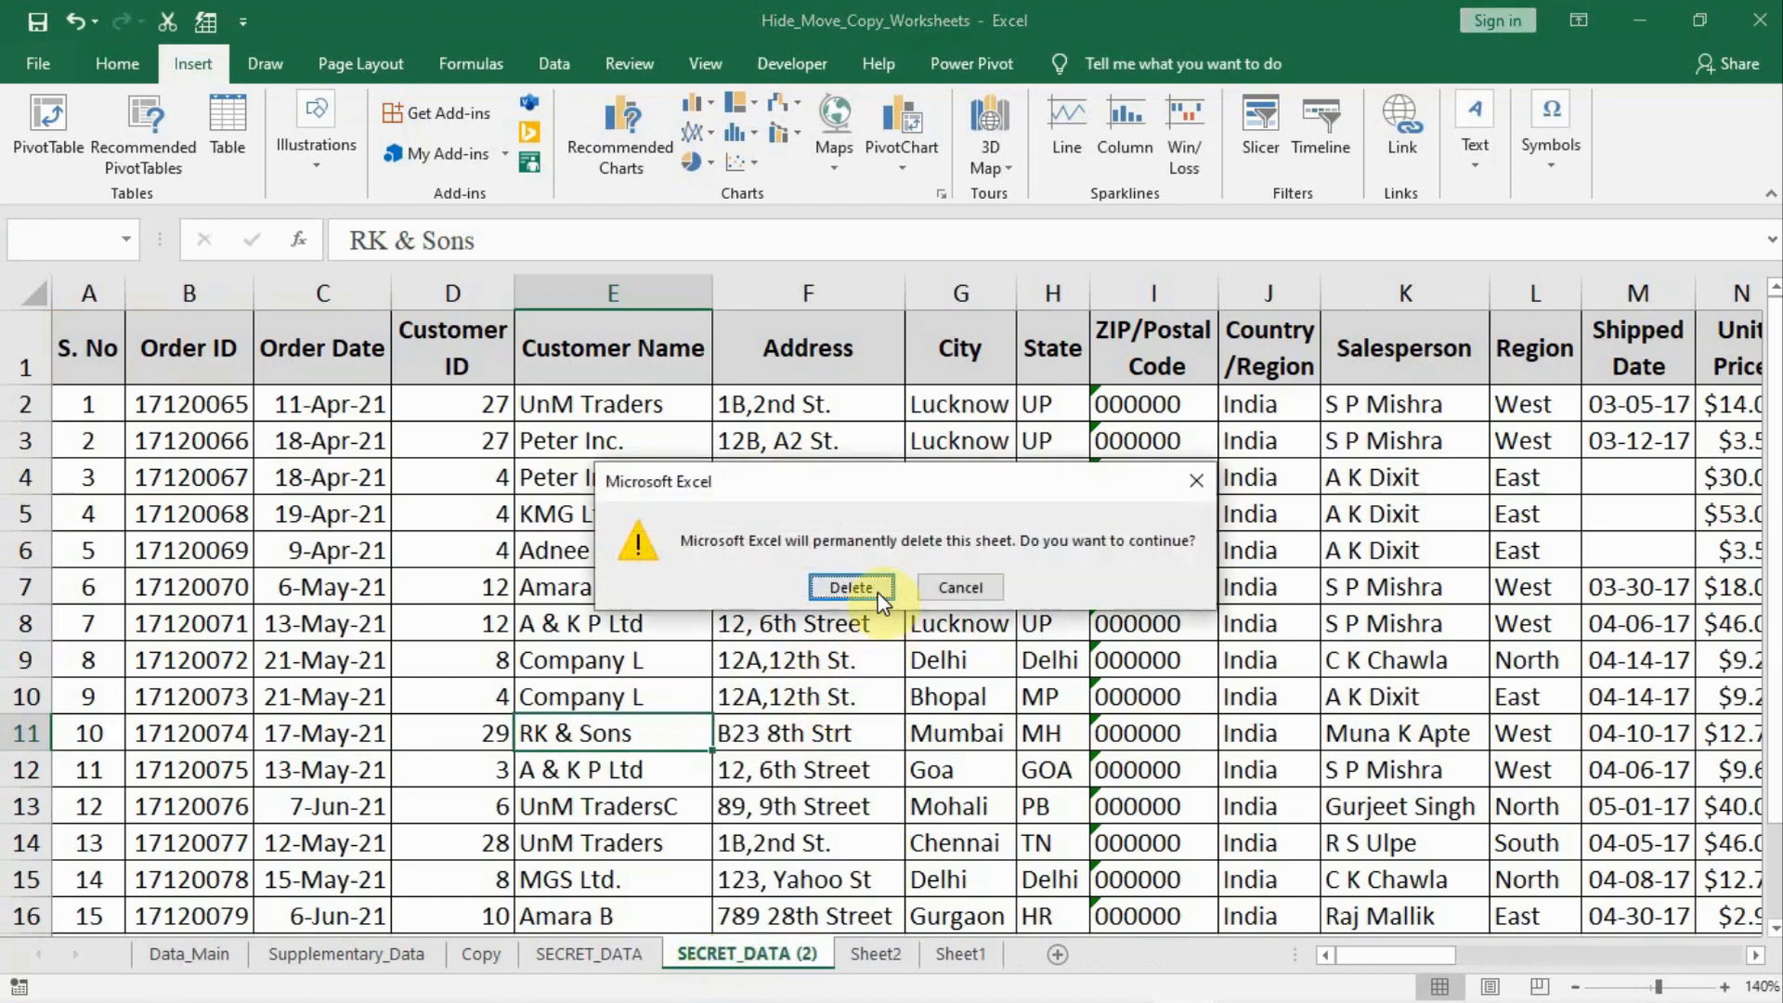
pyautogui.click(856, 586)
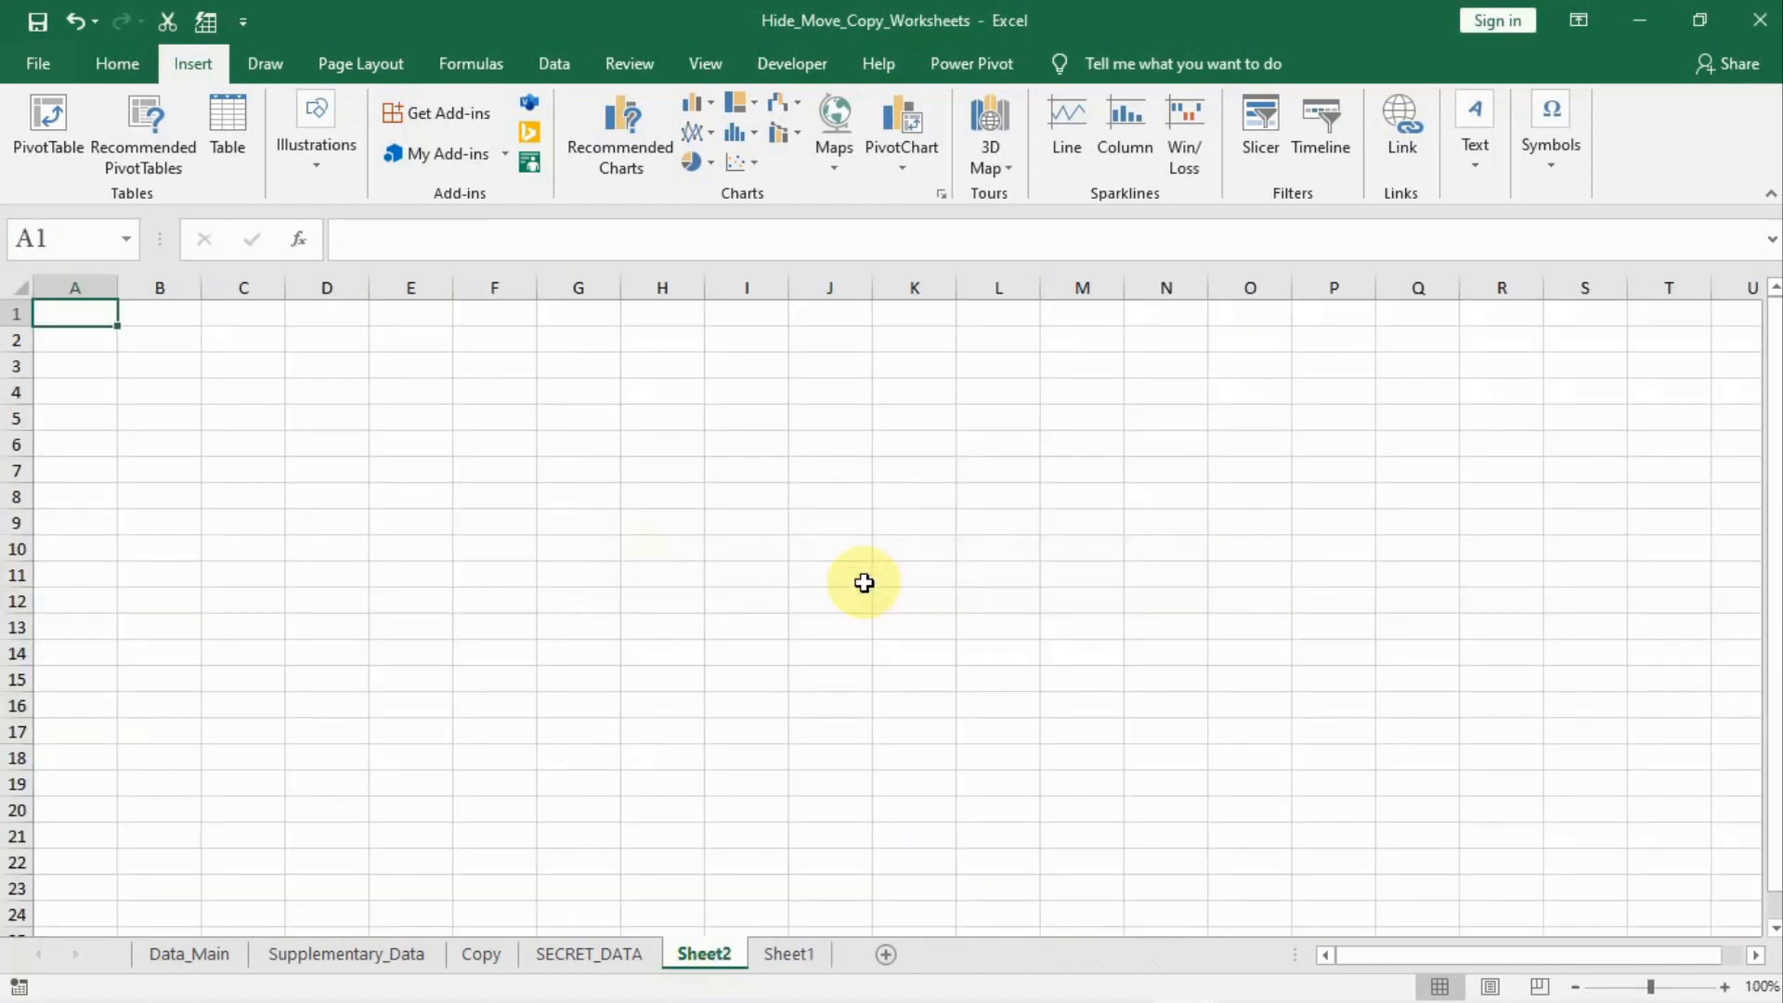
# Show the Supplementary_Data worksheet and reduce its workbook to a smaller window on the desktop, with the KapilExcelCourse workbook minimized
pyautogui.click(589, 954)
pyautogui.click(481, 954)
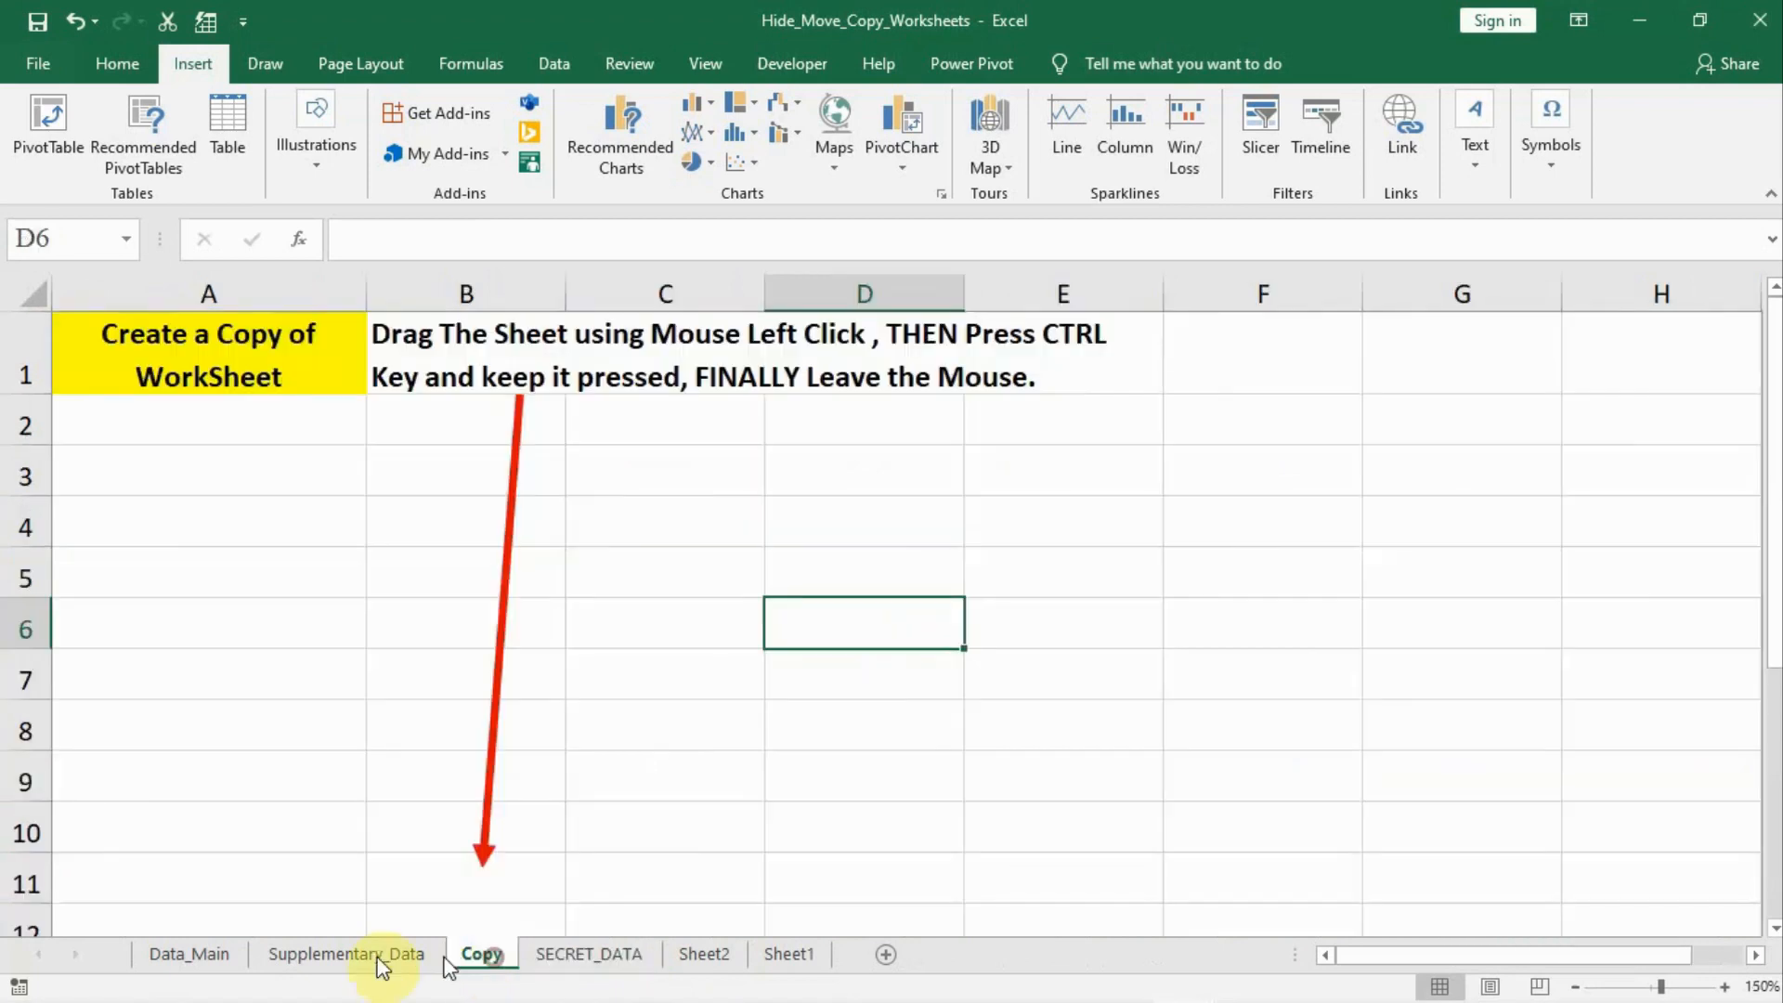
pyautogui.click(365, 955)
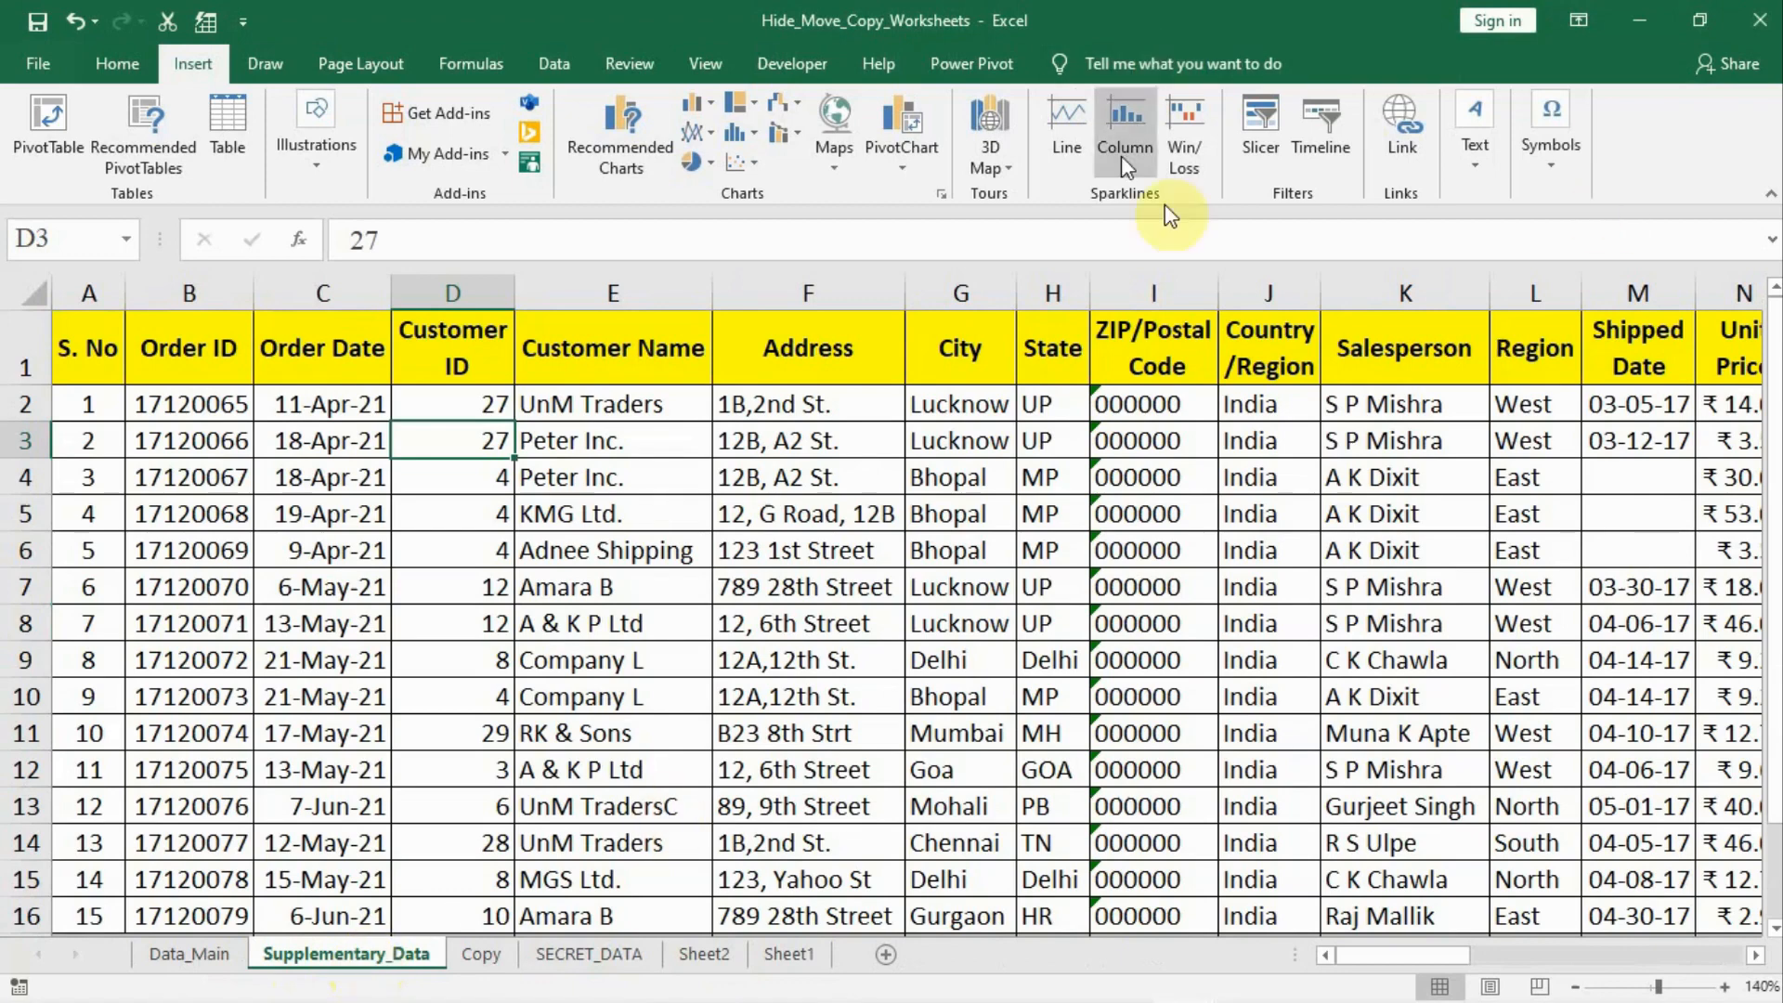
pyautogui.click(1697, 21)
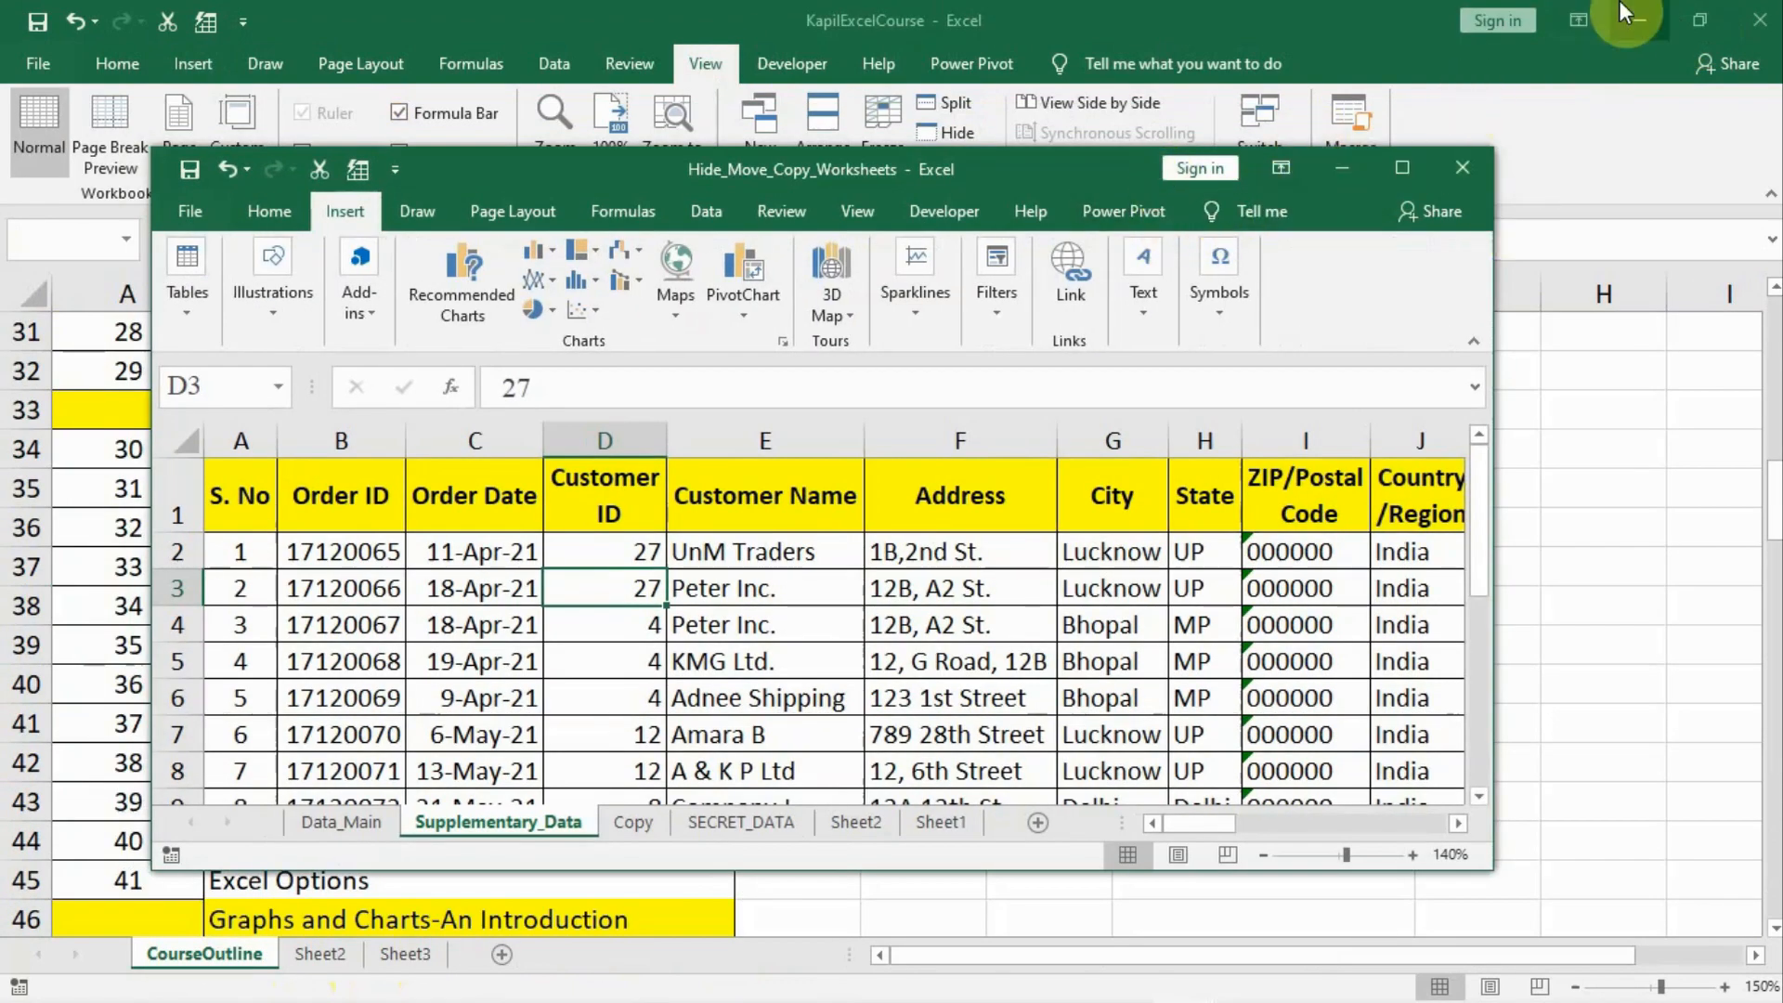
pyautogui.click(1643, 8)
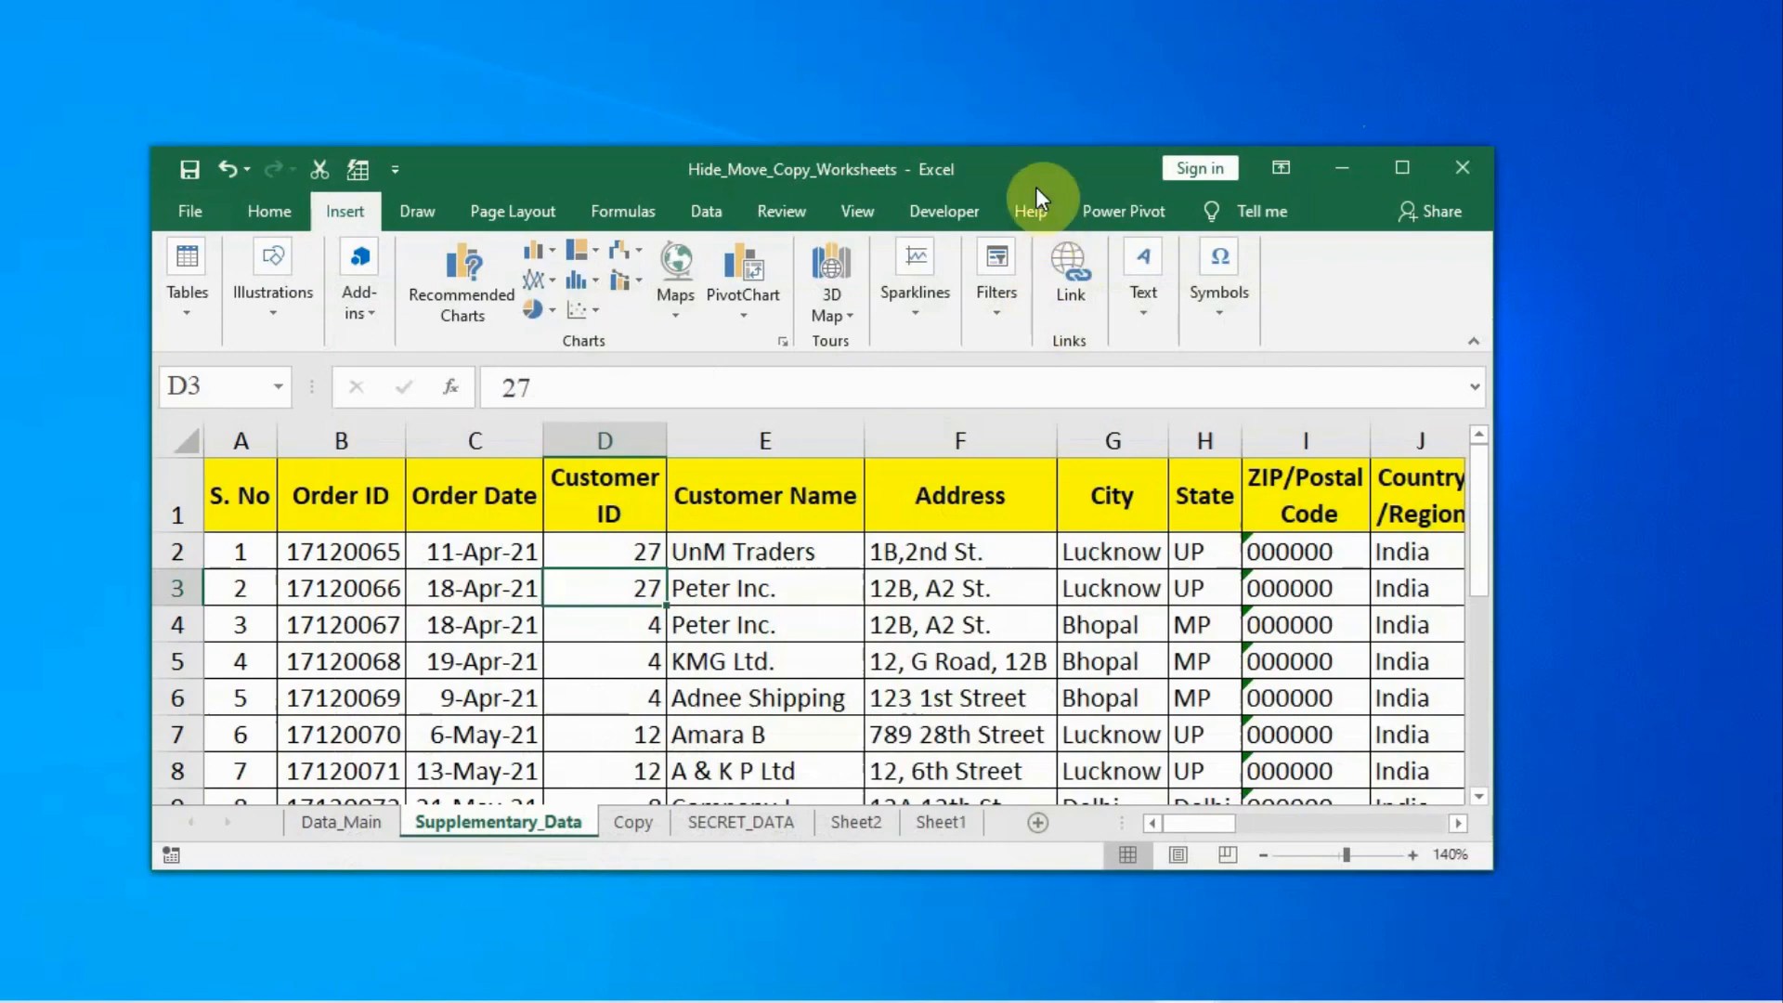
pyautogui.moveTo(1035, 181); pyautogui.dragTo(967, 143)
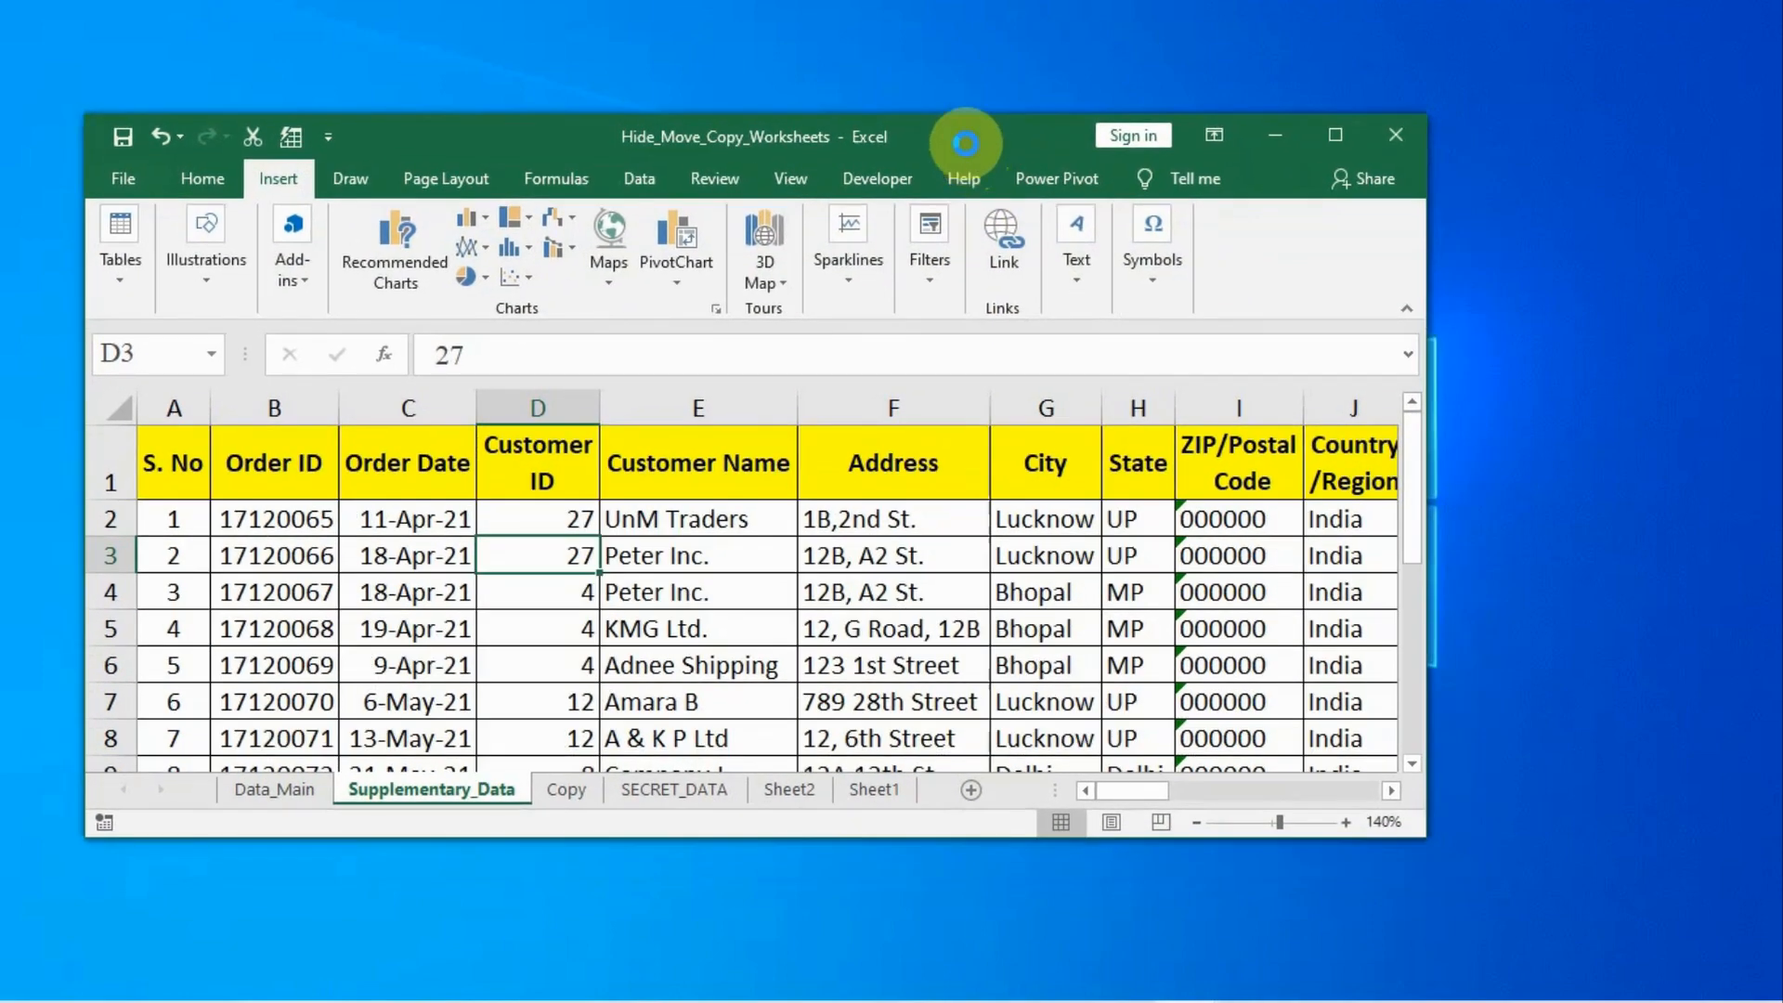
# Create a new blank workbook and arrange it side by side with Hide_Move_Copy_Worksheets, each filling half the screen at full height
pyautogui.hotkey('ctrl', 'n')
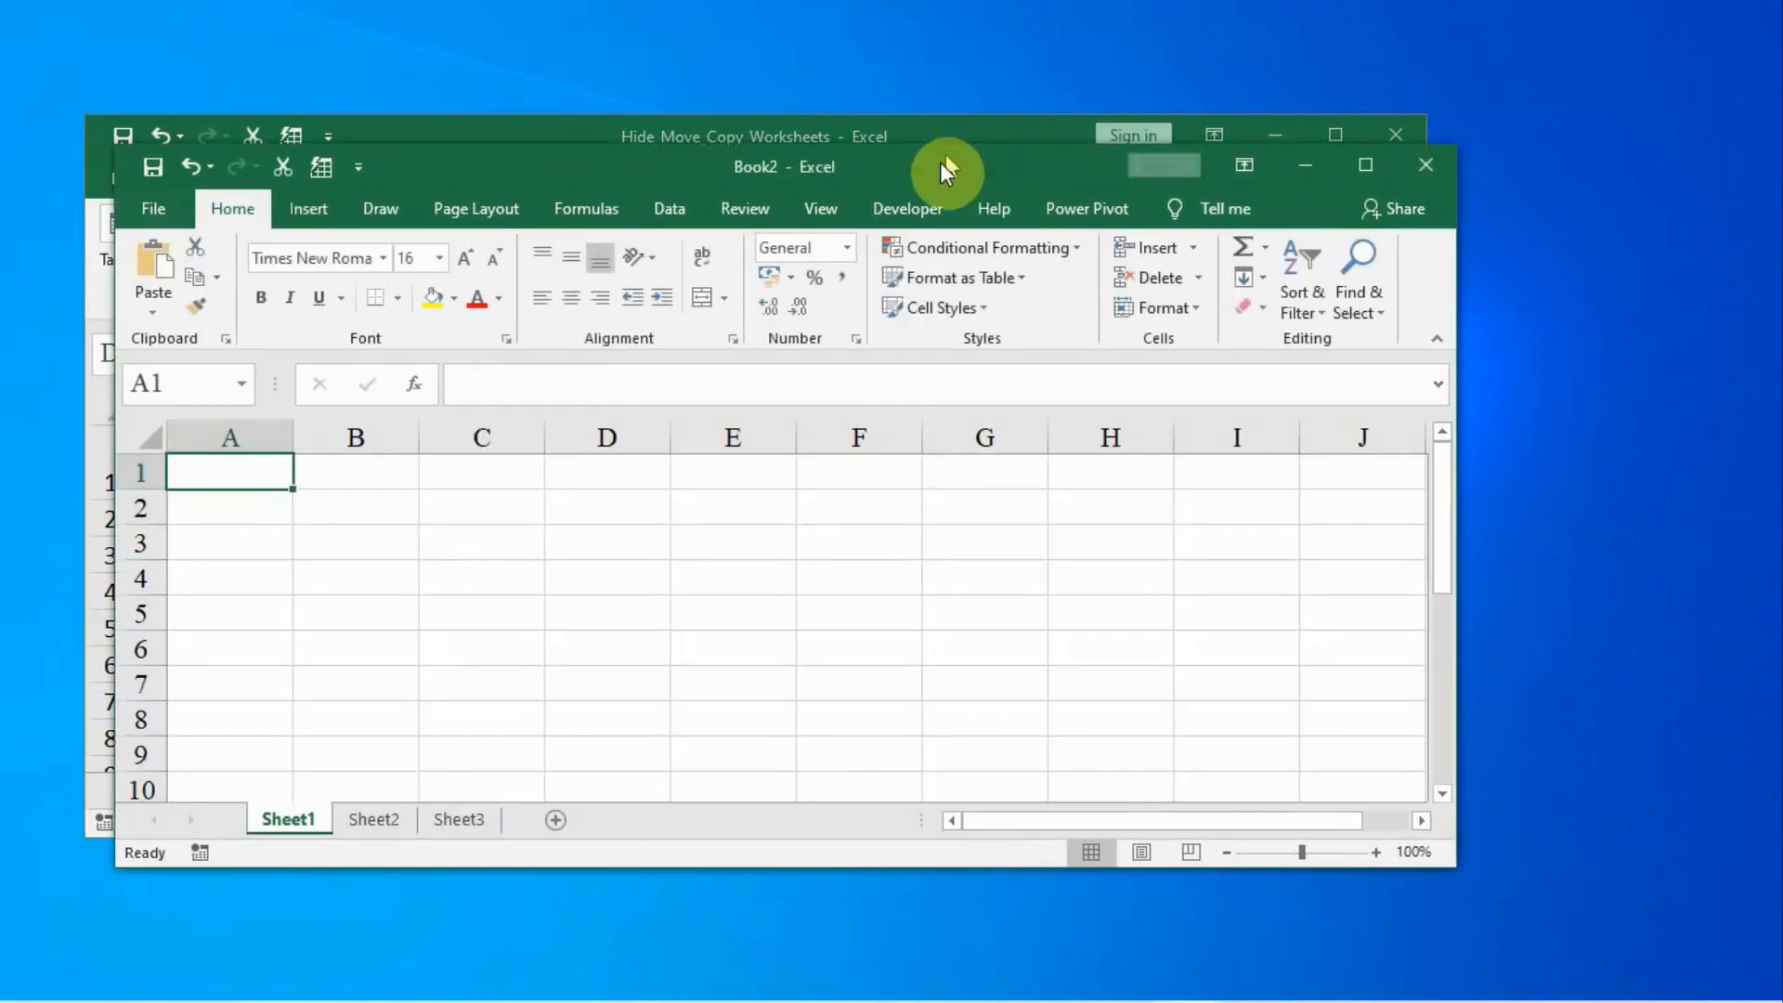
pyautogui.moveTo(944, 170); pyautogui.dragTo(1391, 149)
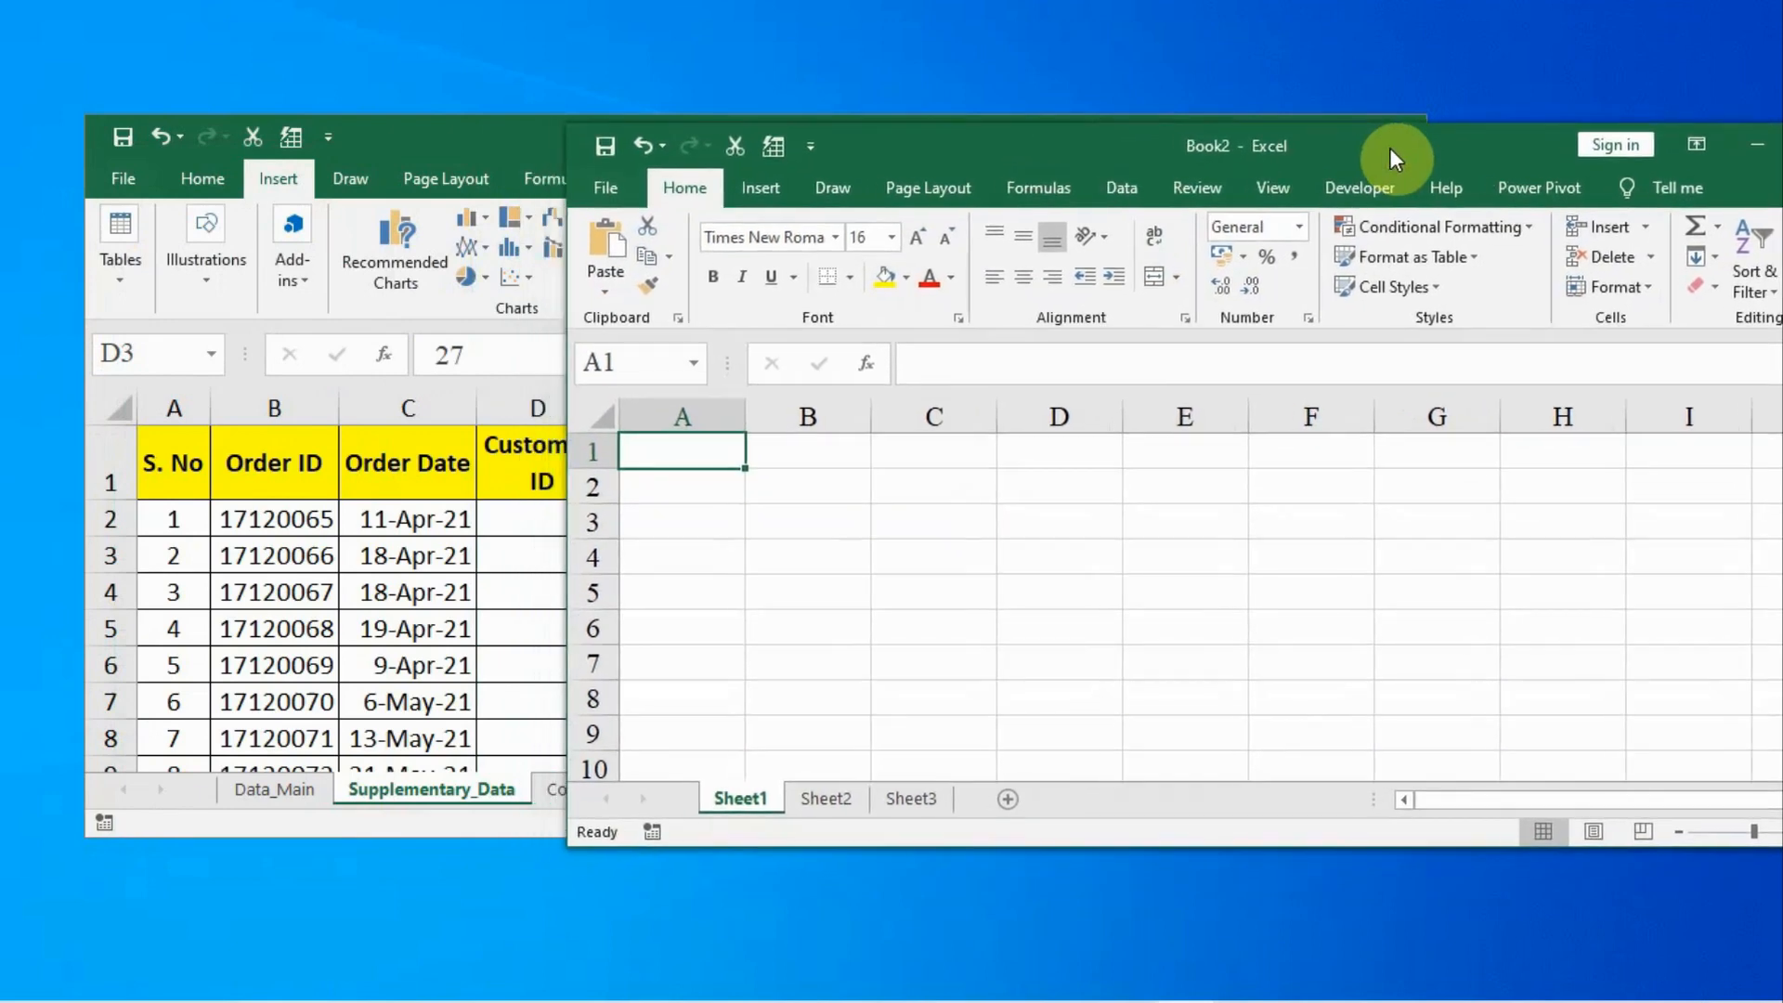
pyautogui.hotkey('alt', 'Tab')
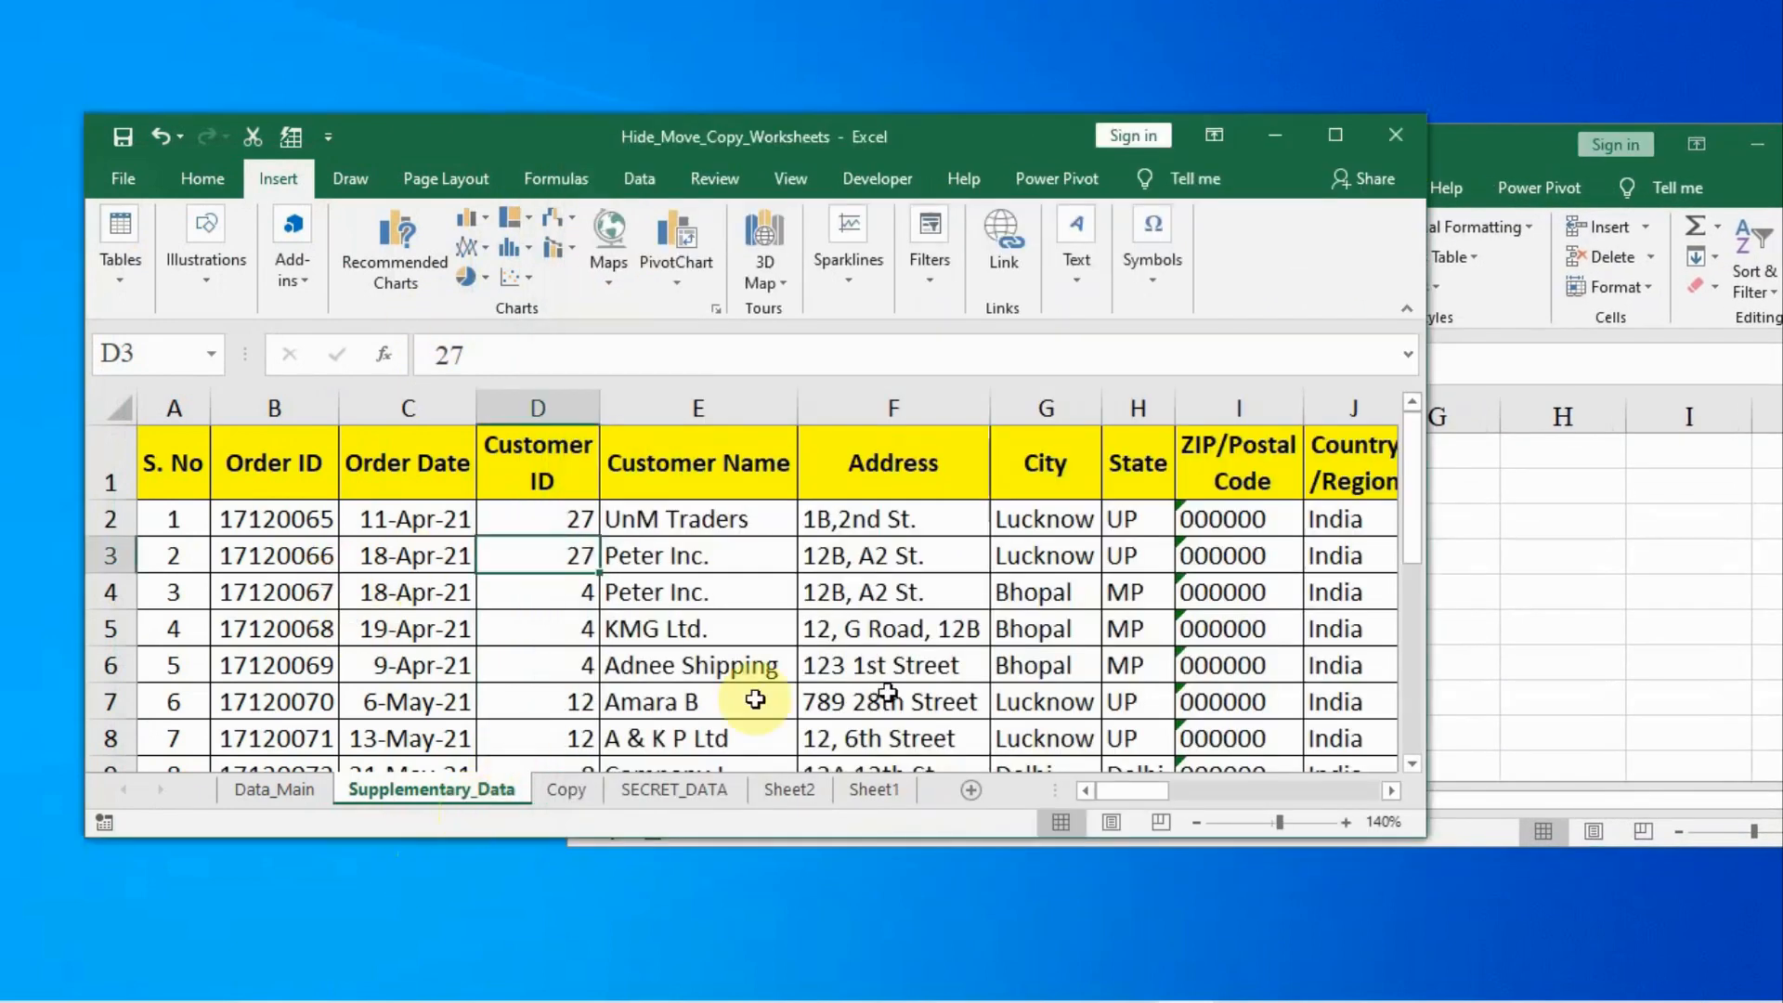
pyautogui.hotkey('alt', 'Tab')
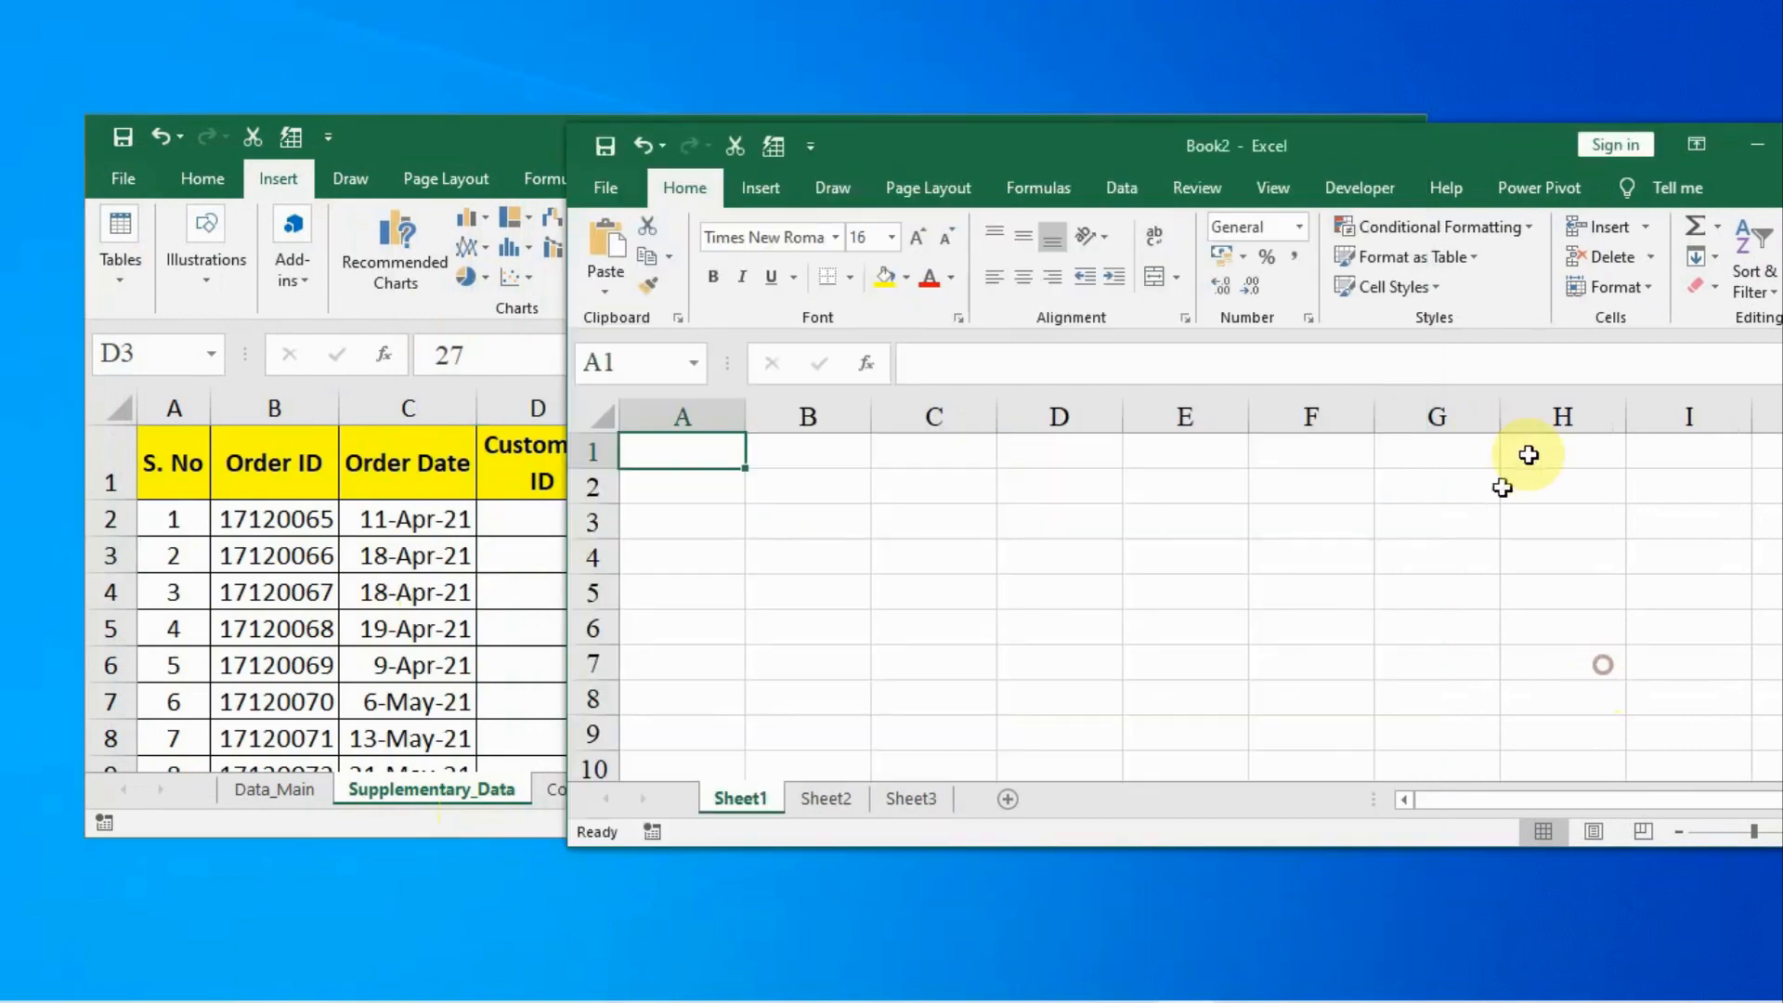
pyautogui.click(509, 142)
pyautogui.moveTo(946, 137); pyautogui.dragTo(5, 5)
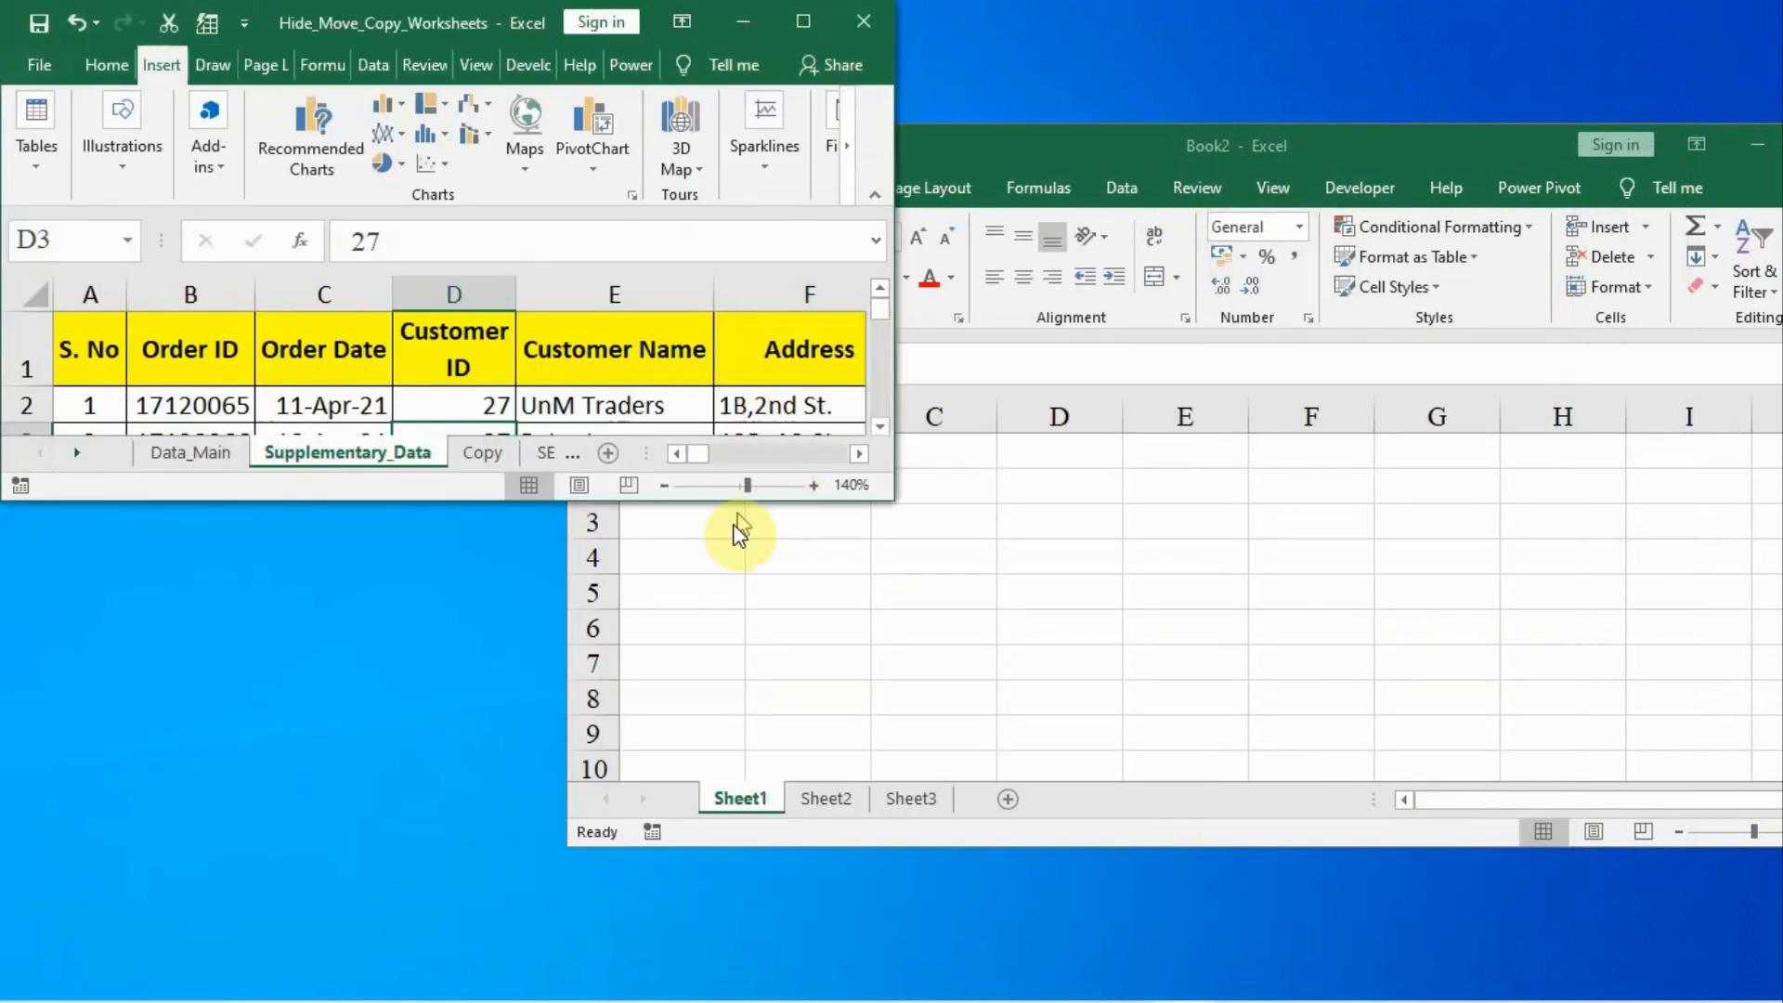
pyautogui.moveTo(733, 508); pyautogui.dragTo(689, 983)
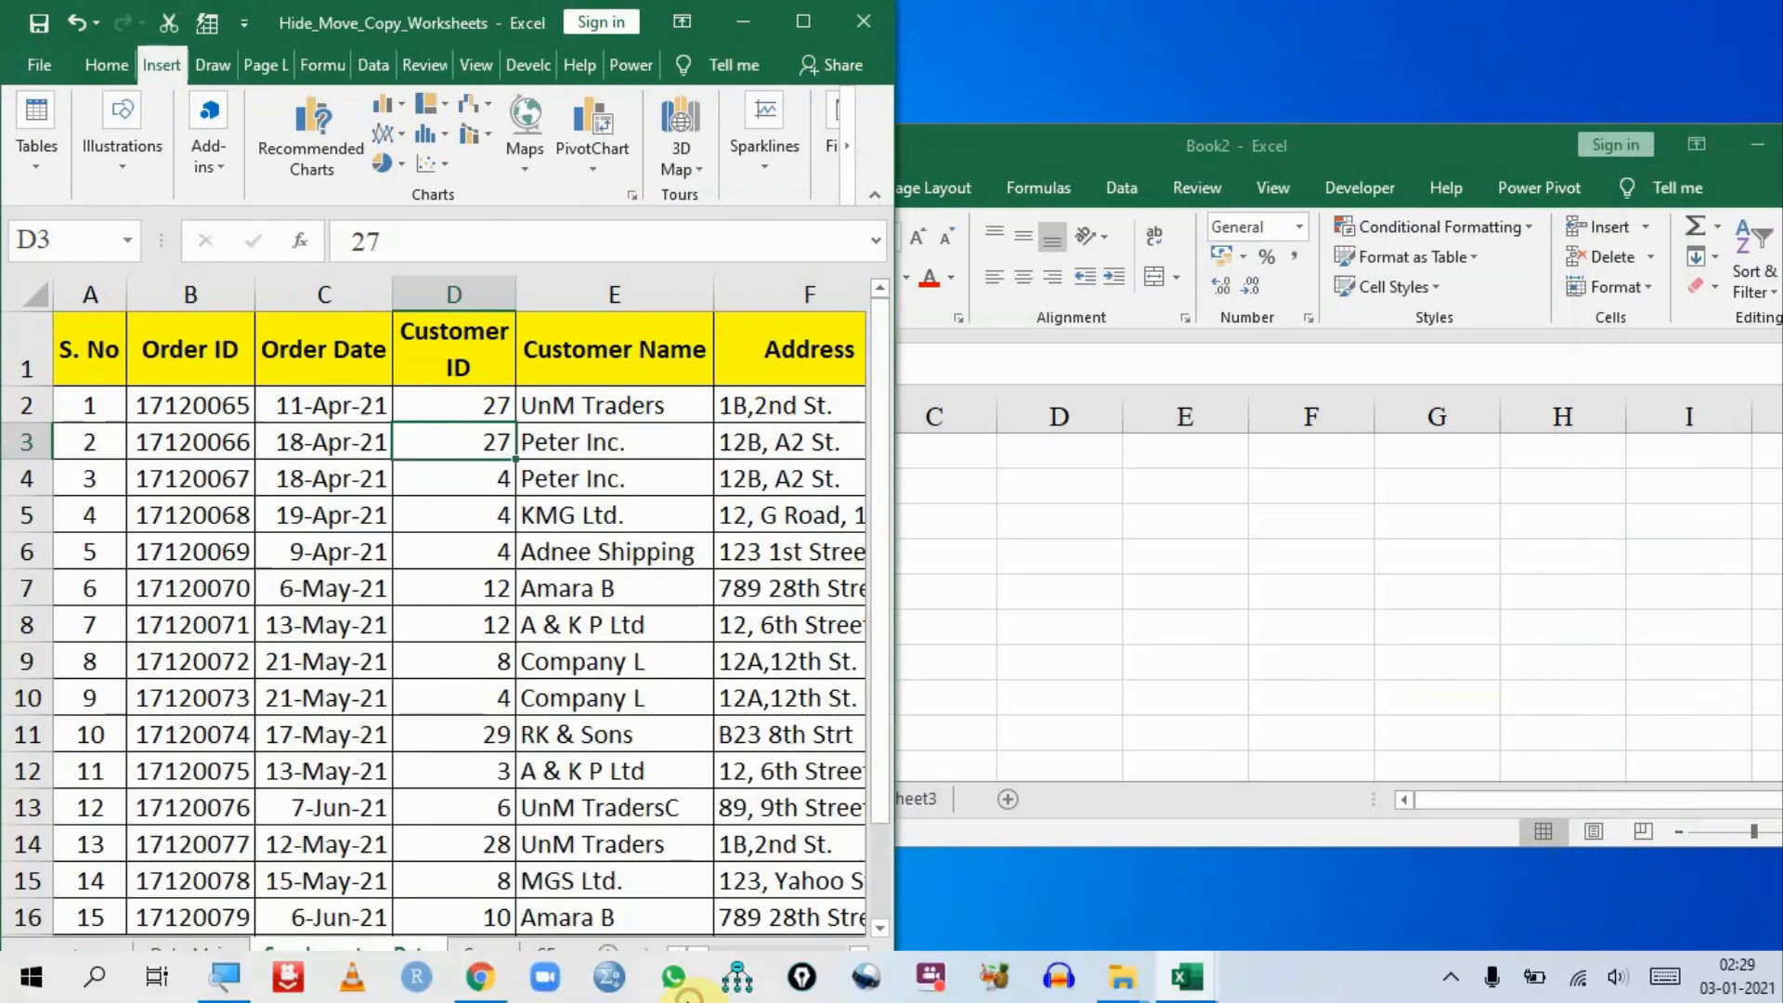
pyautogui.moveTo(1012, 138); pyautogui.dragTo(1776, 379)
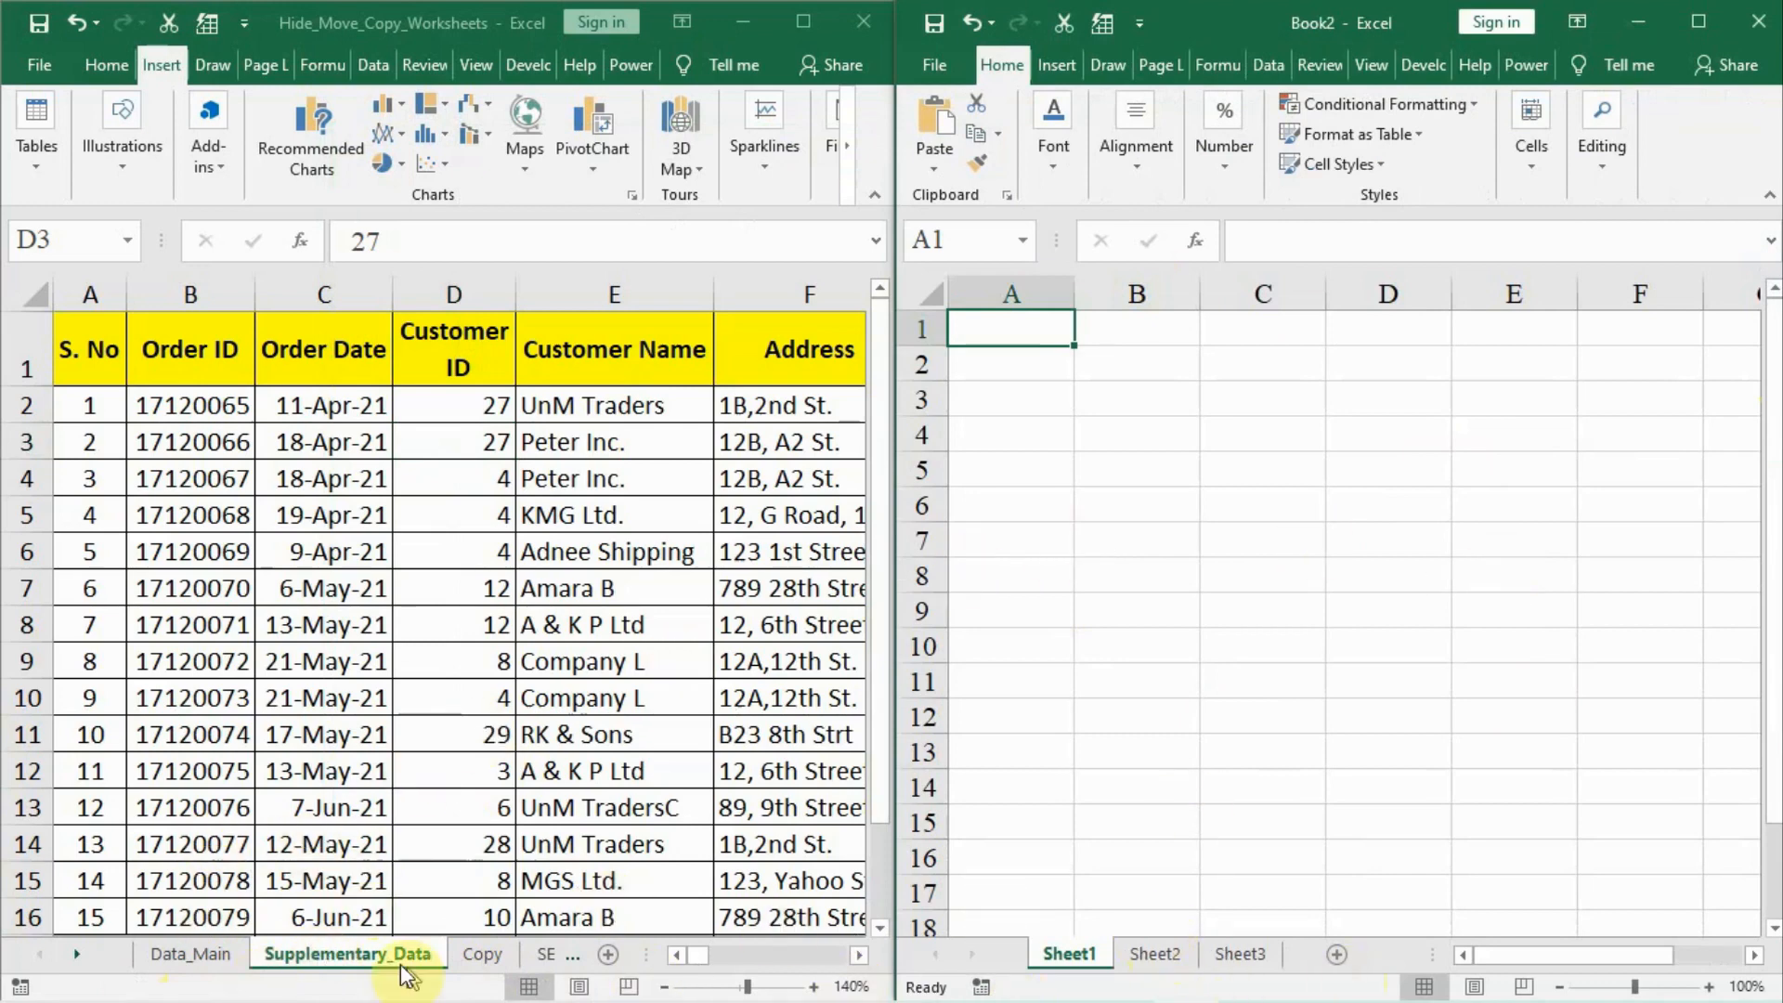
# Create a copy of the Supplementary_Data worksheet in the Book2 workbook, placed before Sheet1, using Move or Copy
pyautogui.rightClick(336, 957)
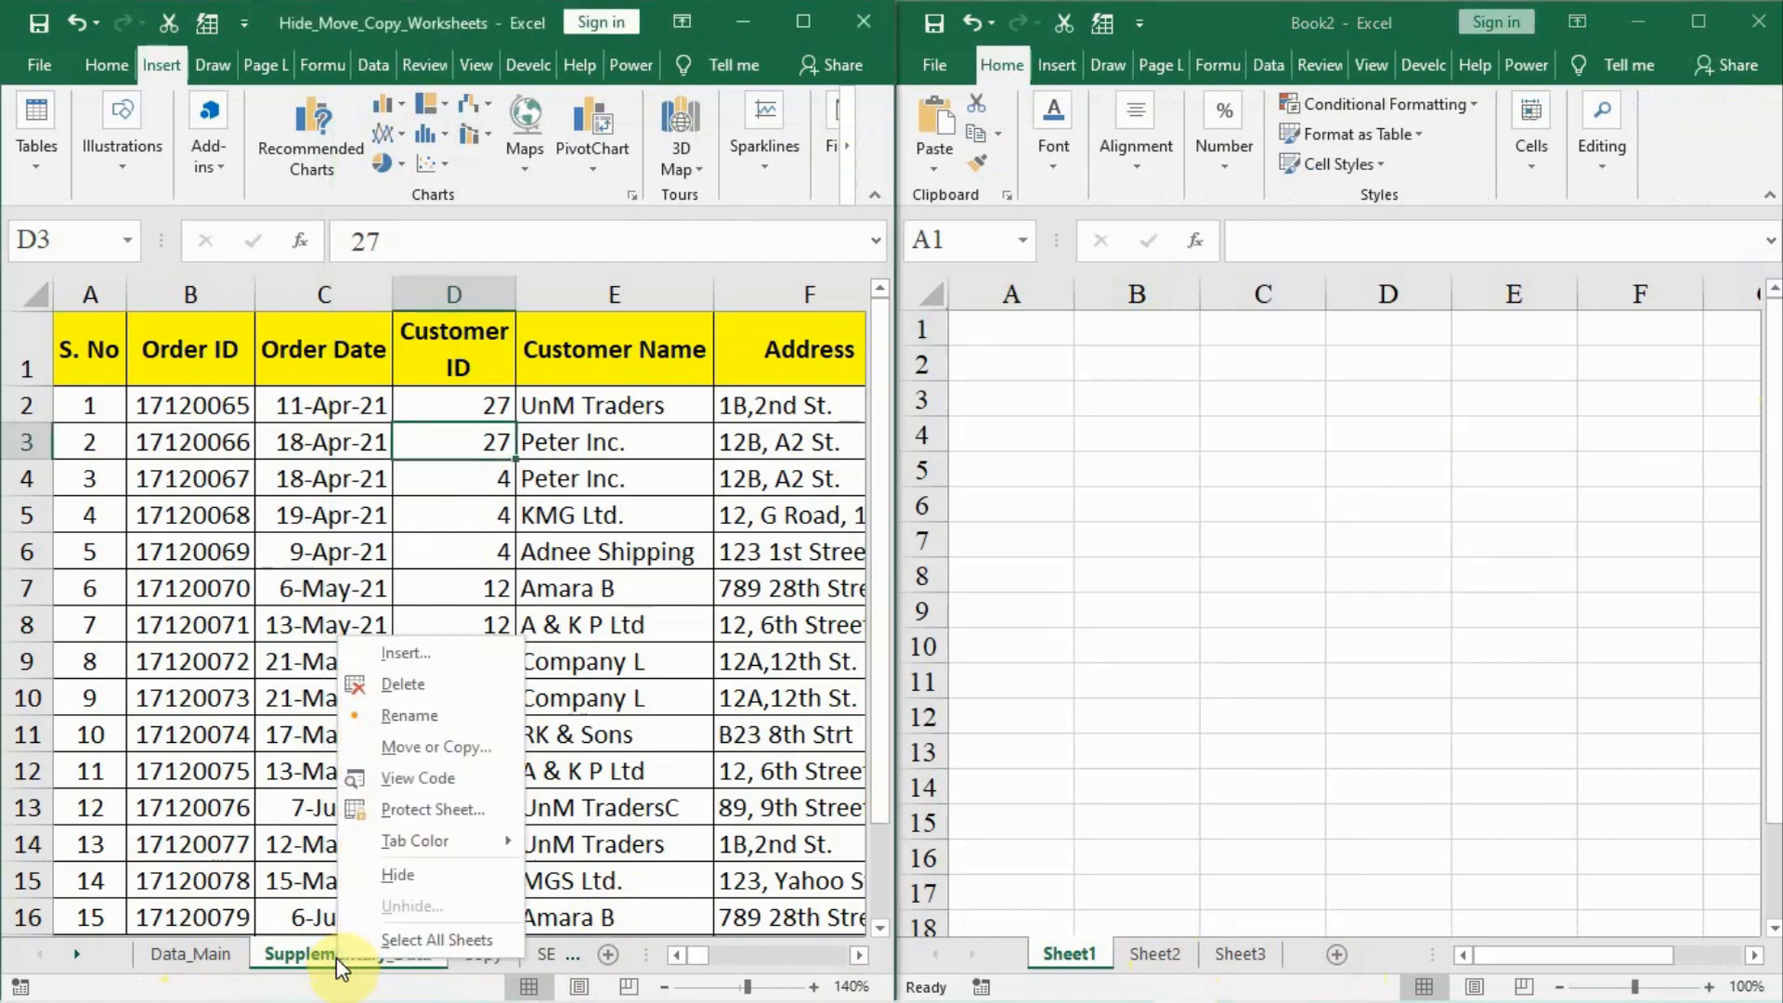
pyautogui.click(433, 749)
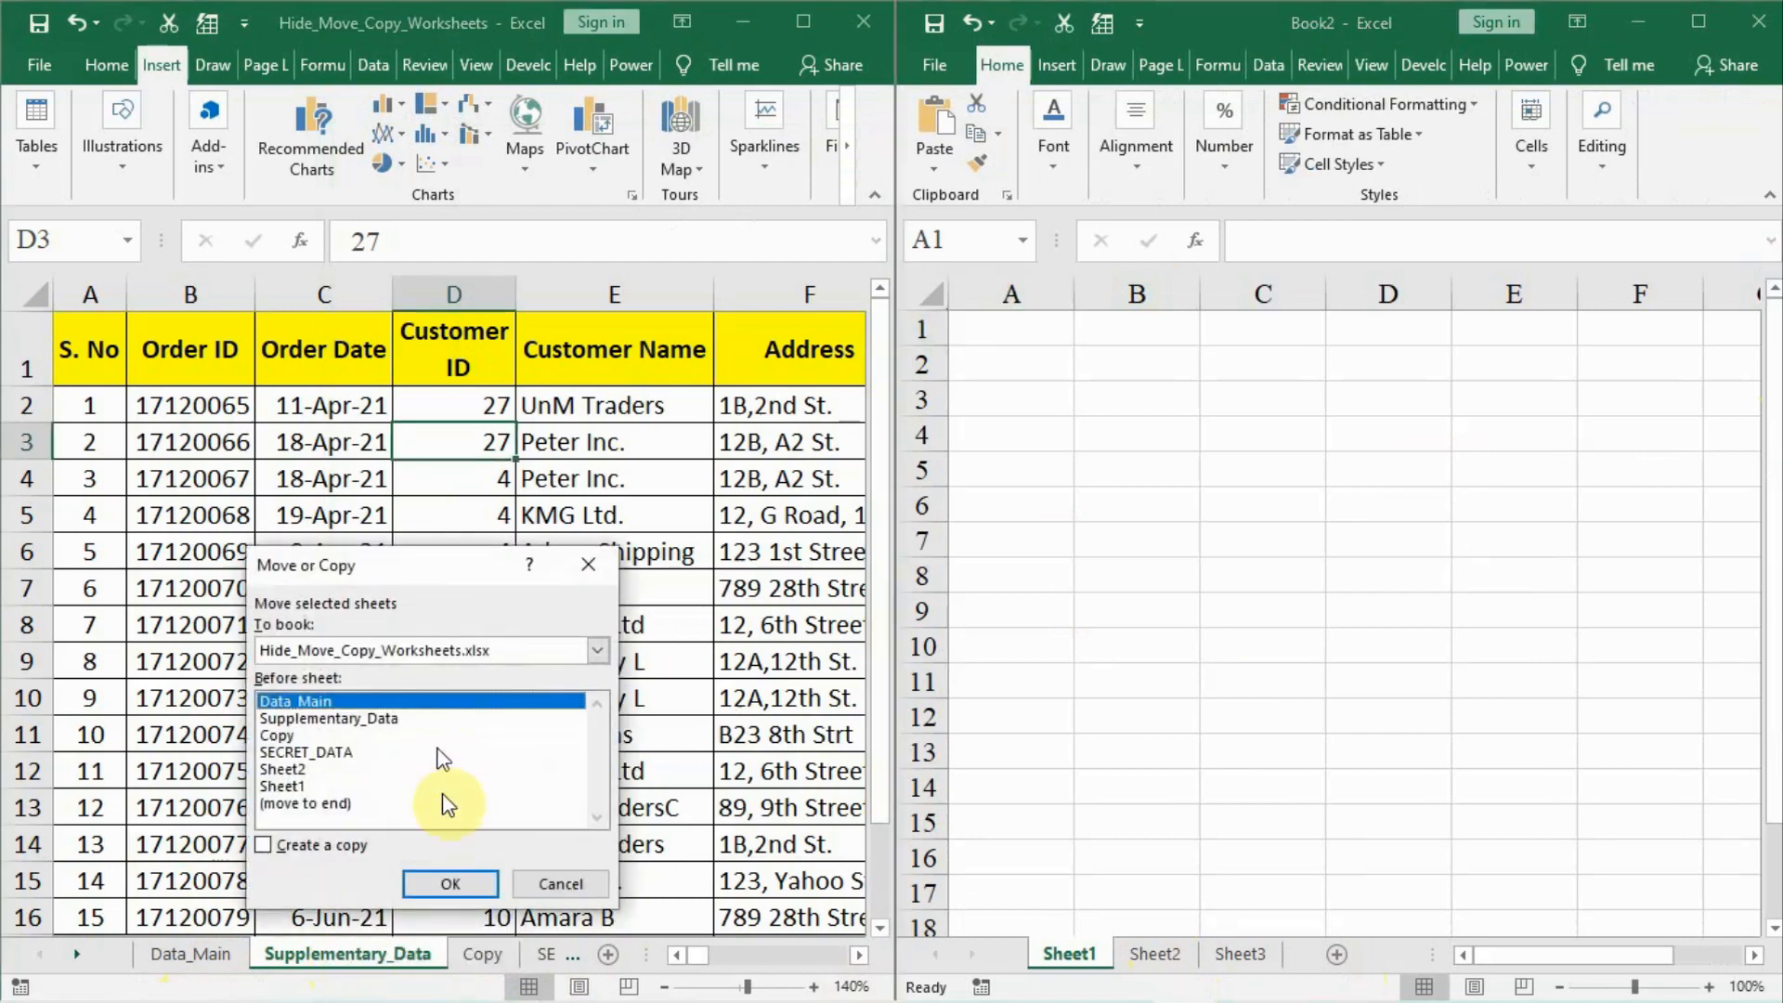
pyautogui.click(264, 847)
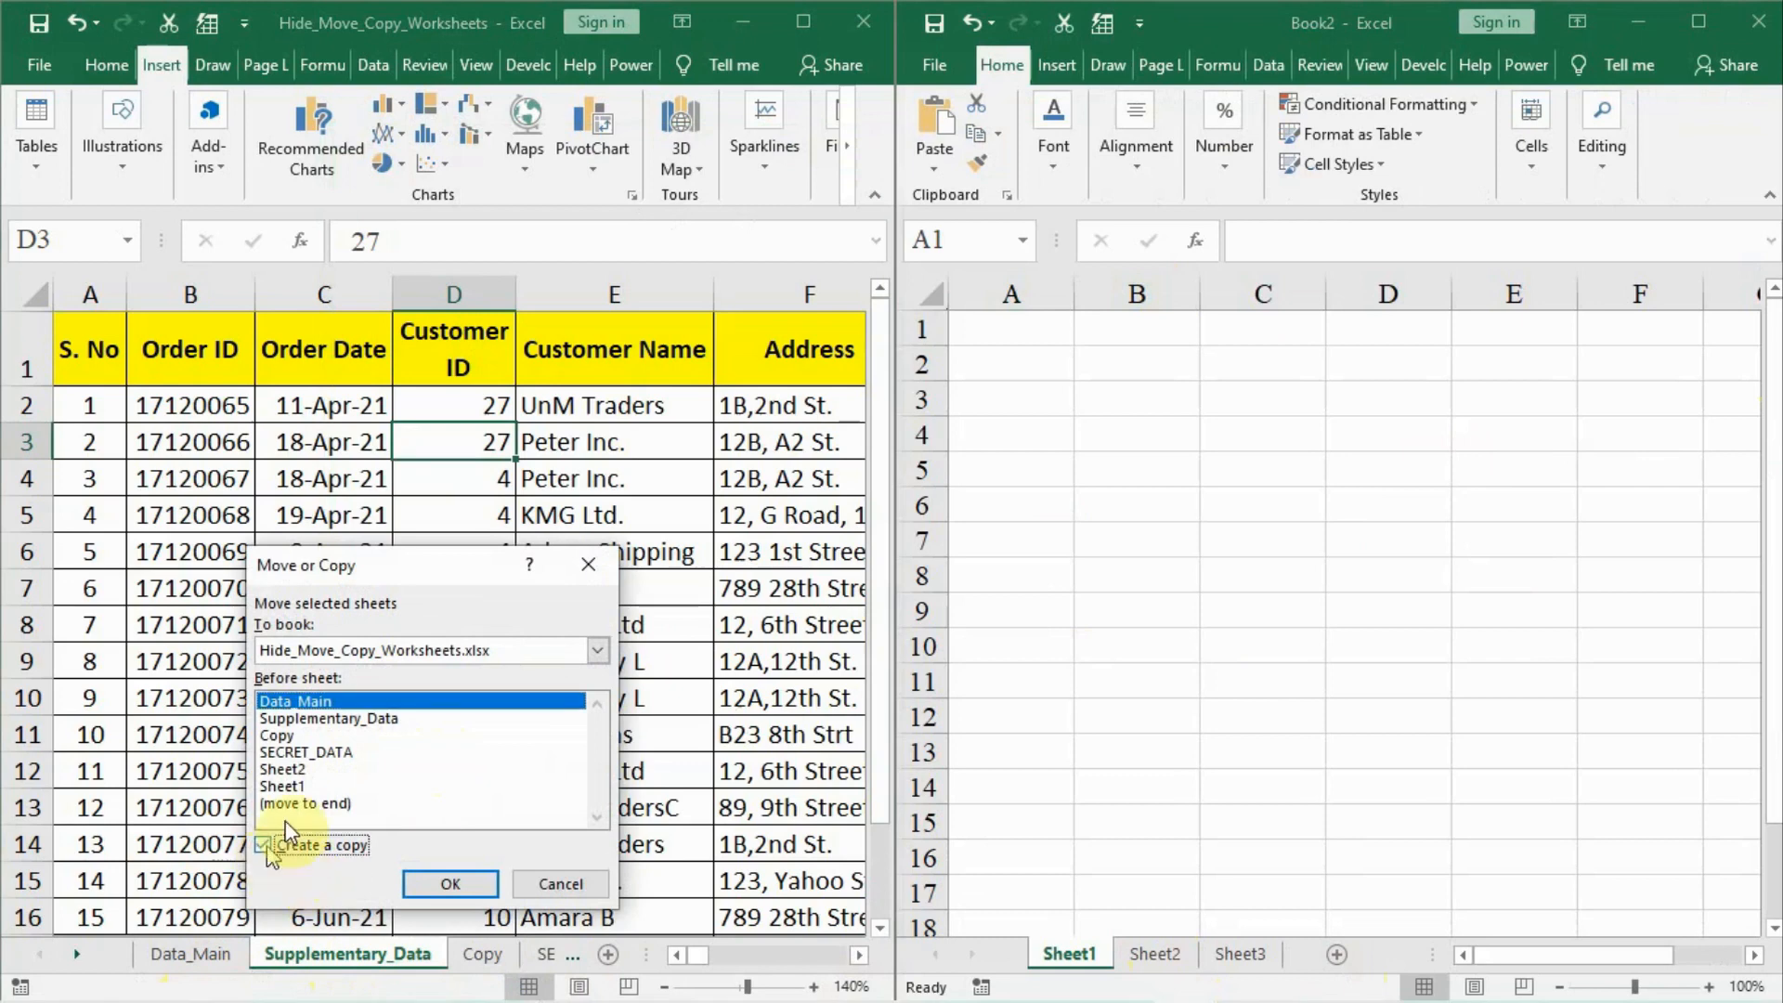
pyautogui.click(600, 650)
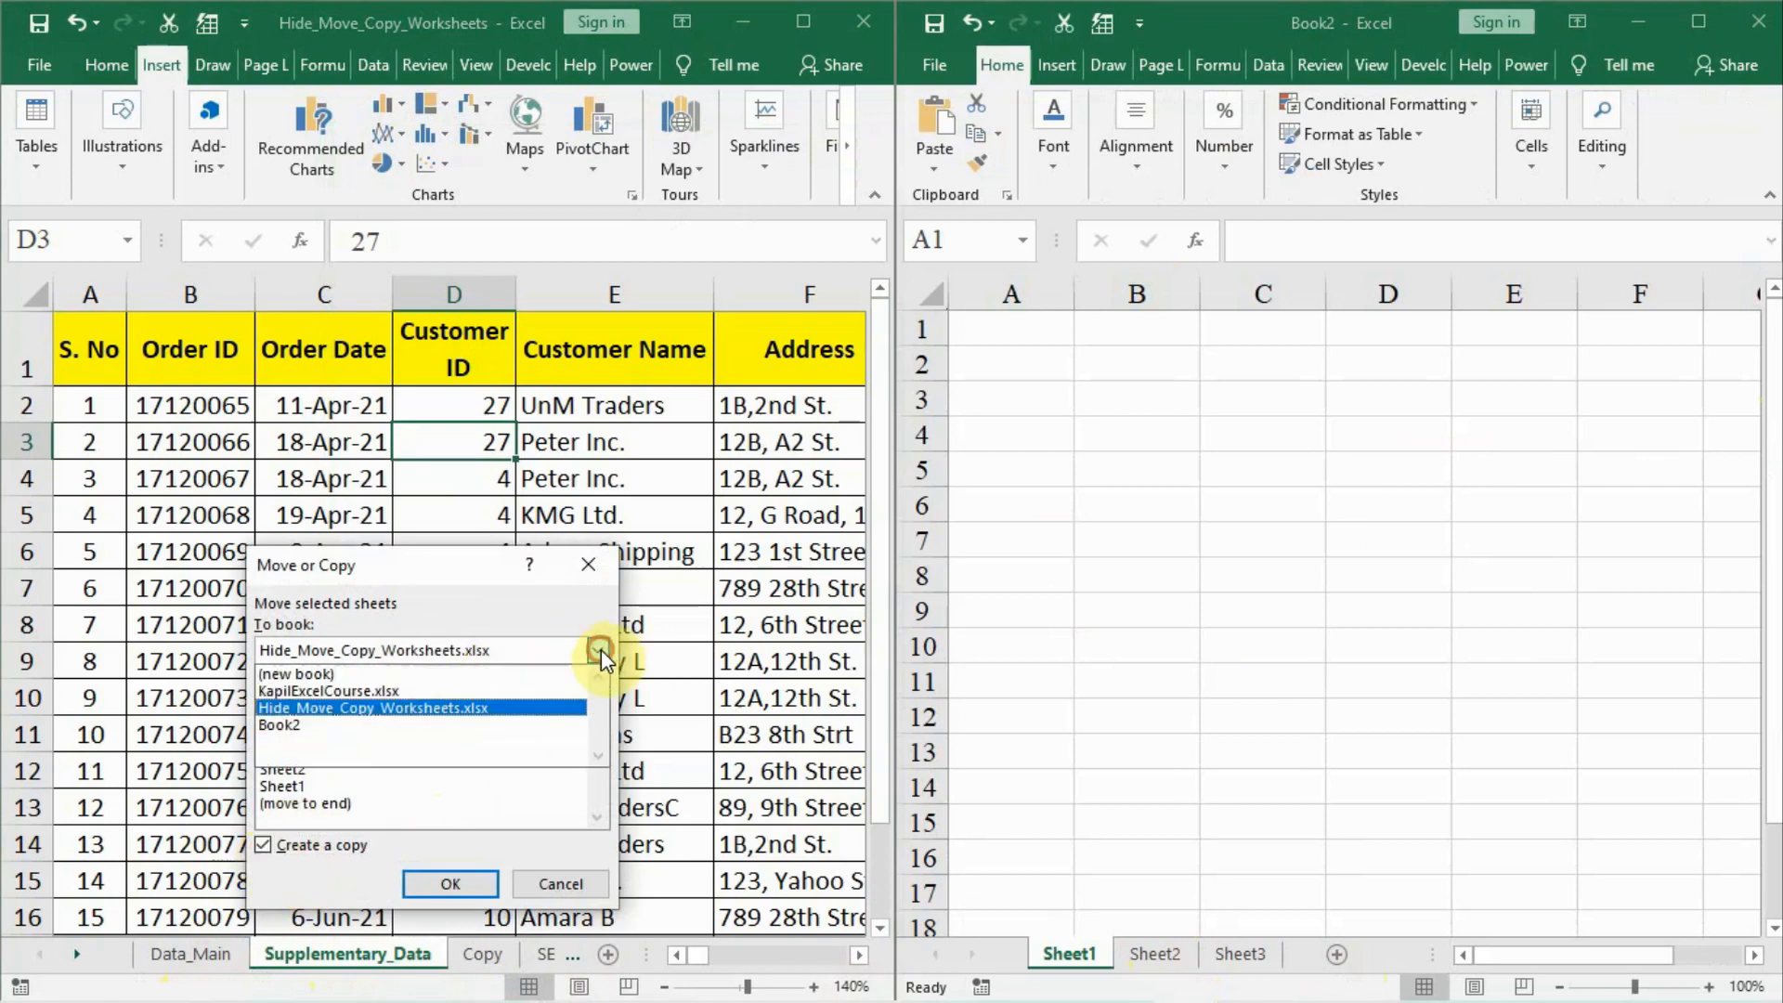
pyautogui.click(299, 729)
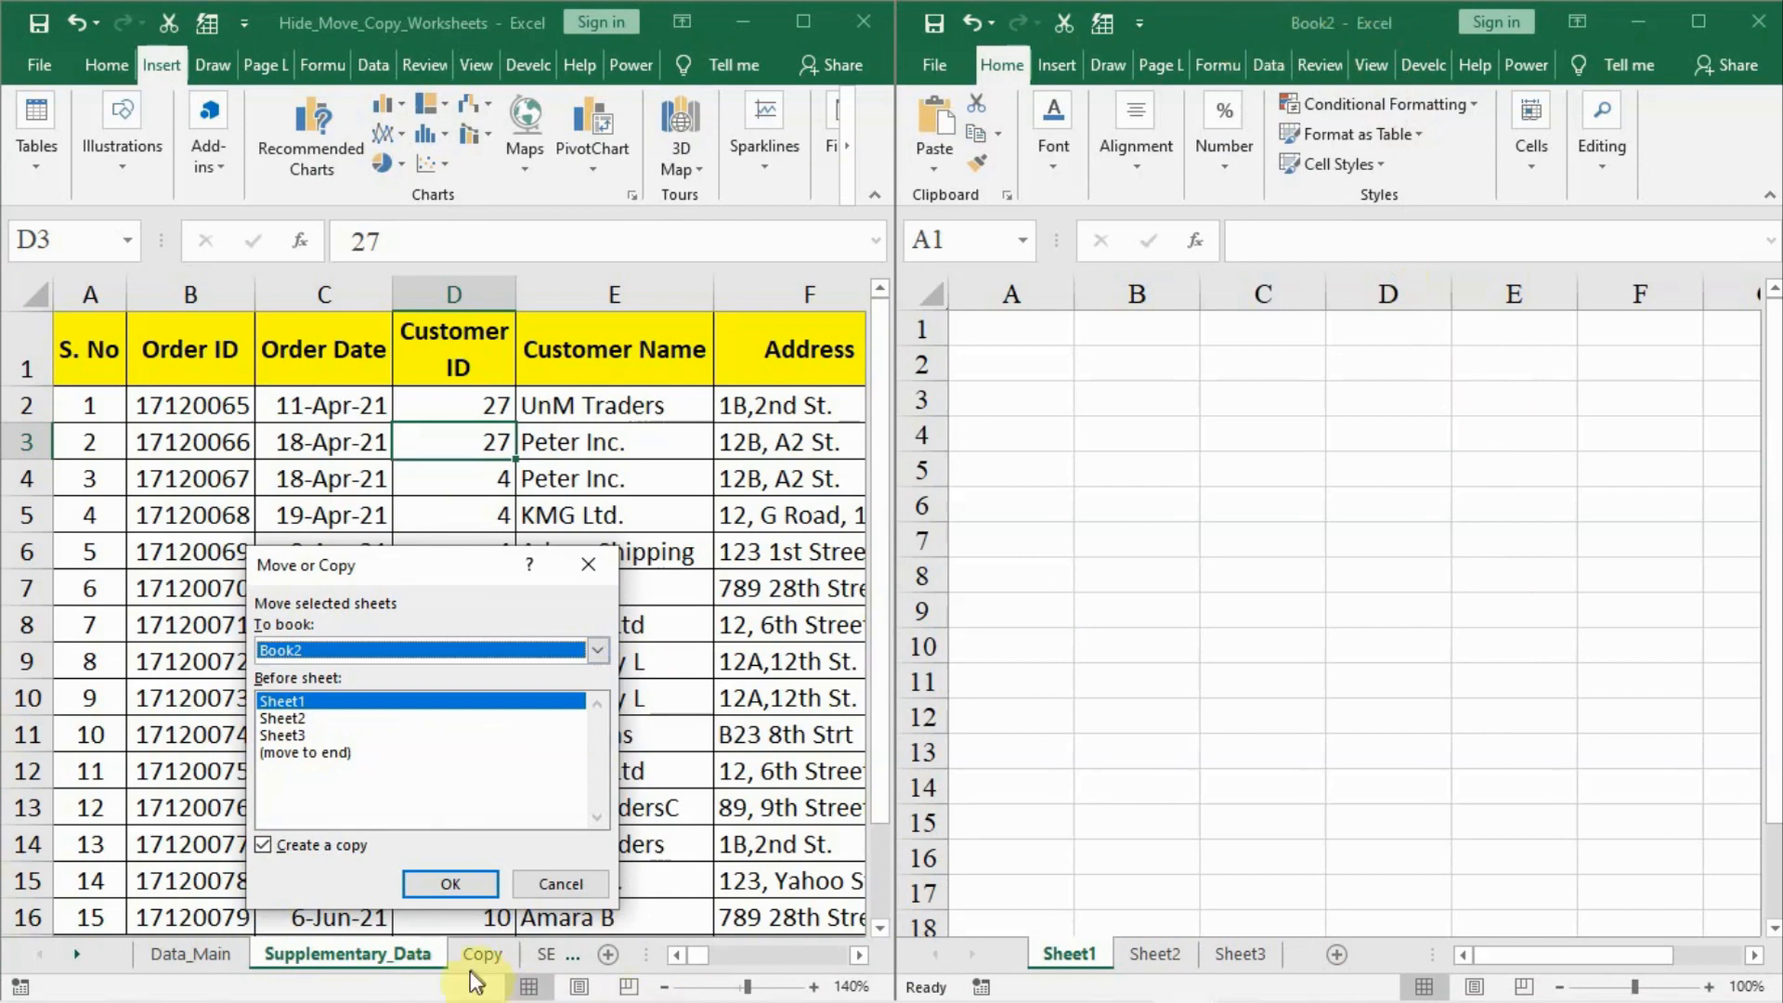
pyautogui.click(438, 880)
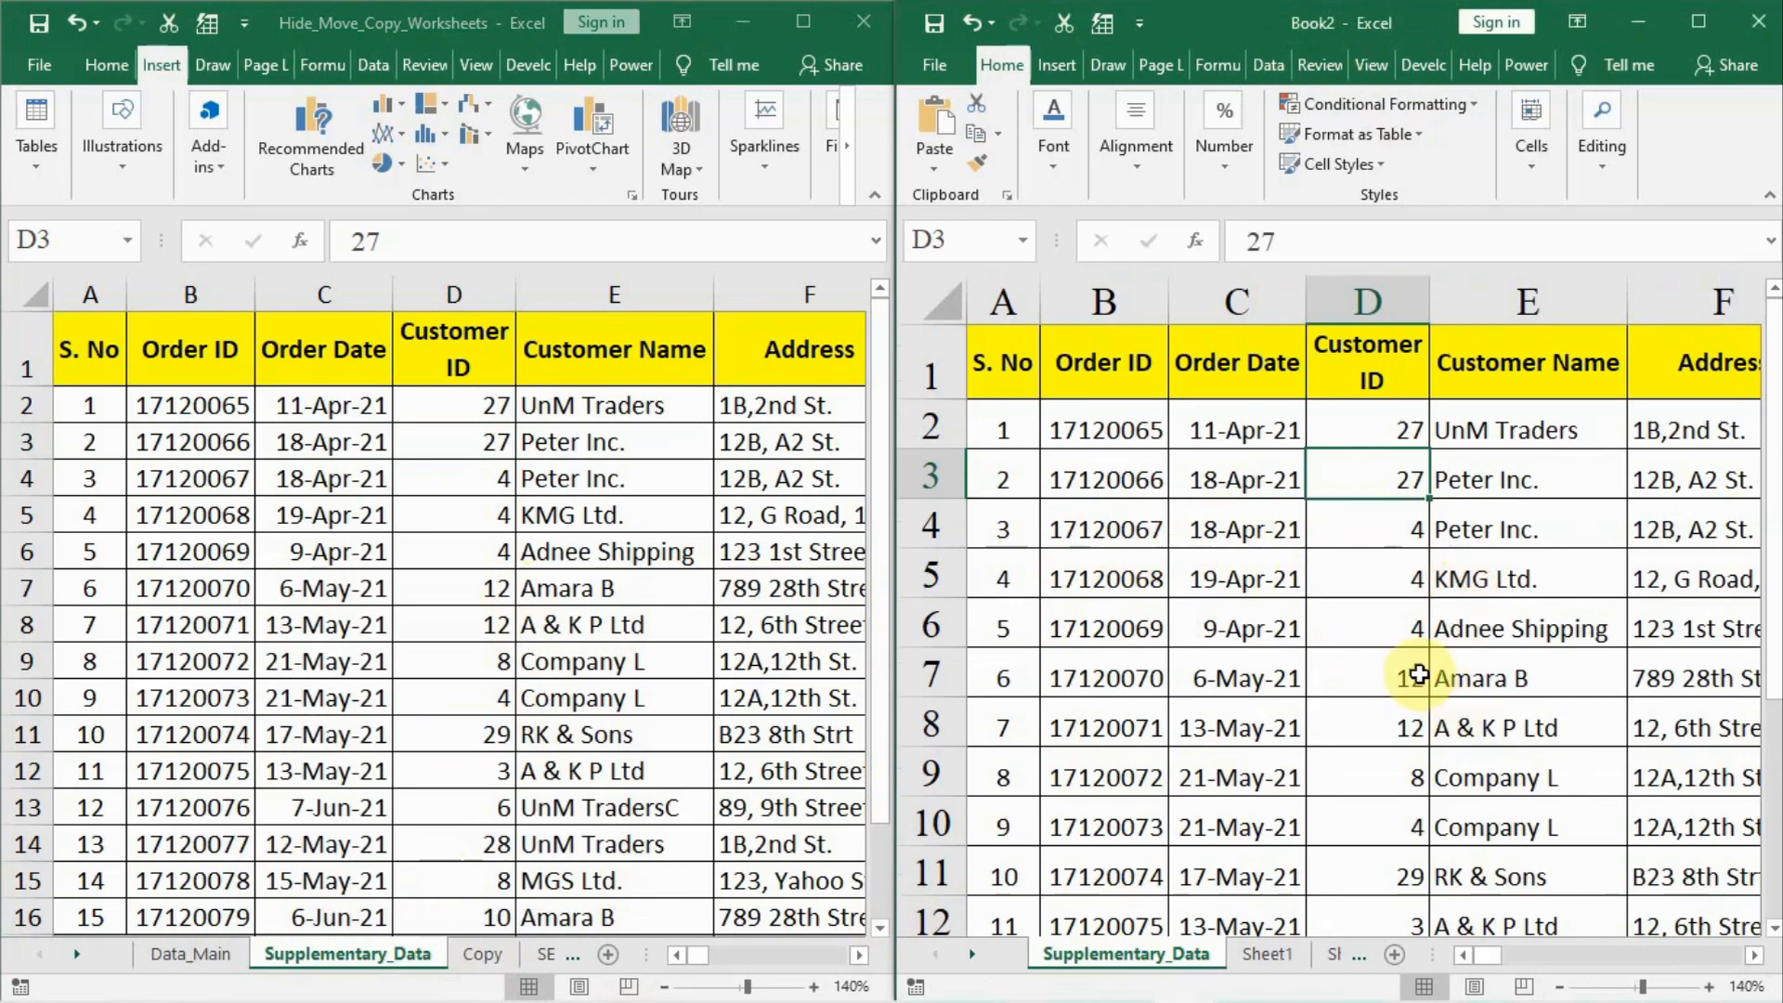
# Maximize the Hide_Move_Copy_Worksheets workbook and switch to its Data_Main worksheet
pyautogui.click(804, 21)
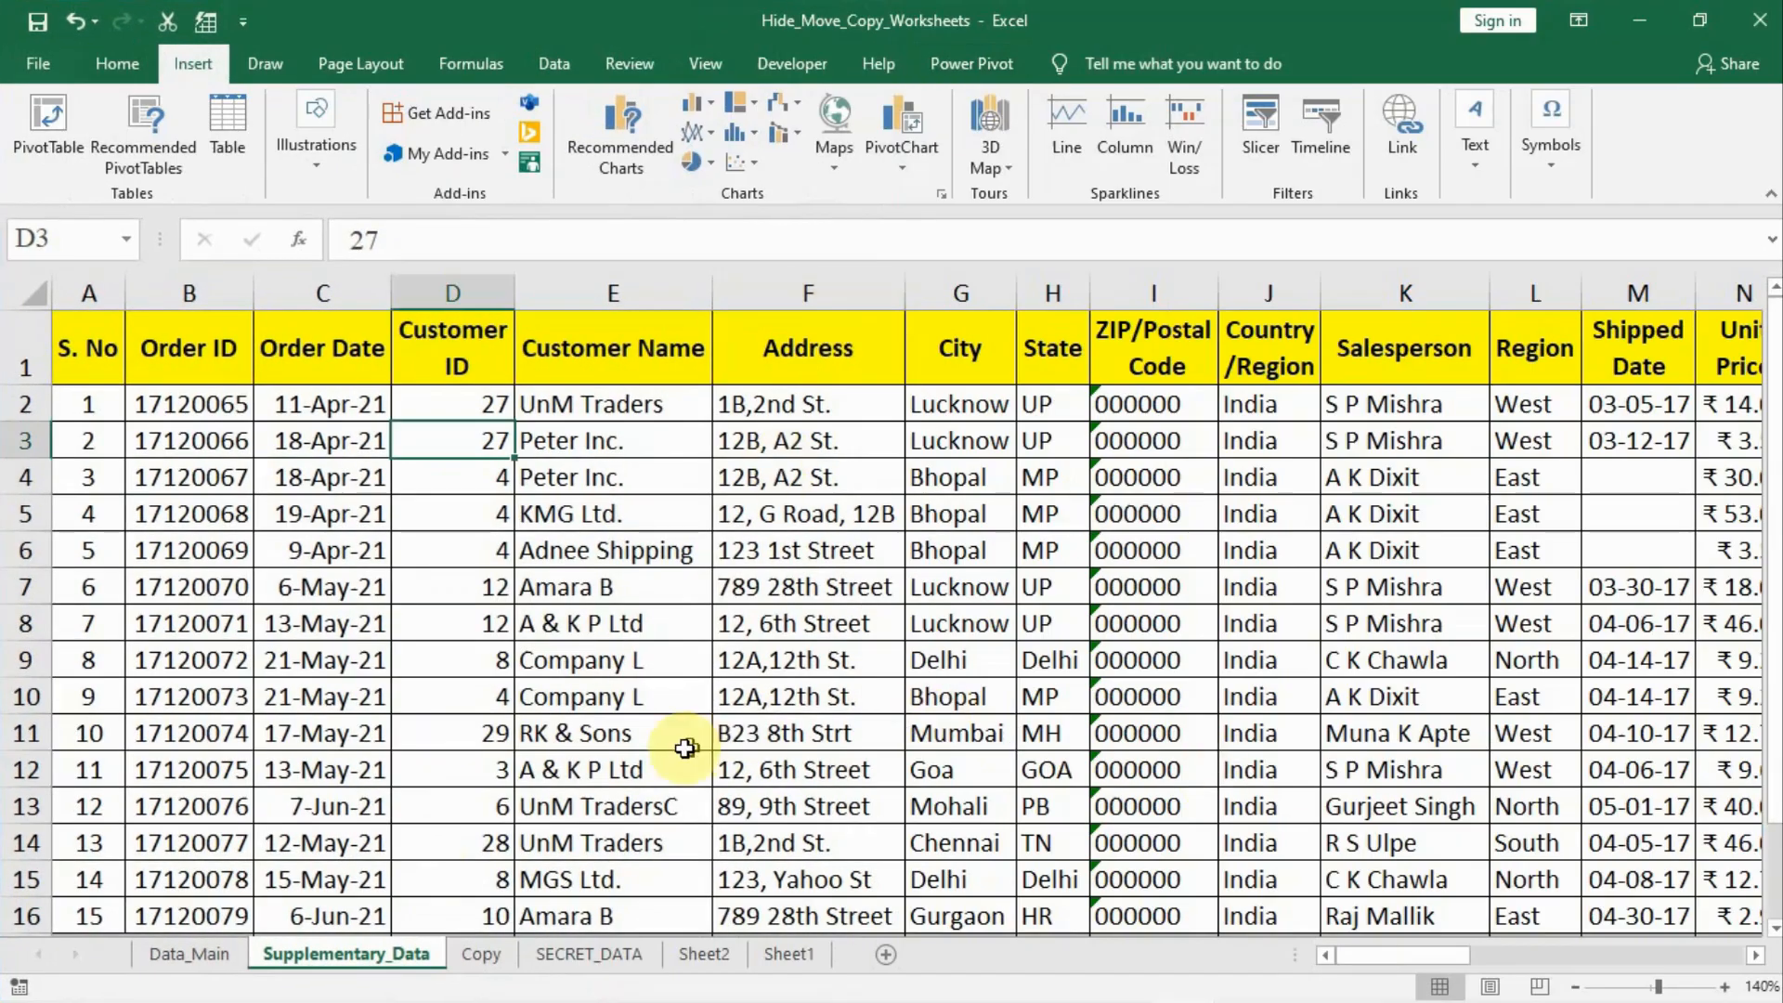
pyautogui.click(177, 953)
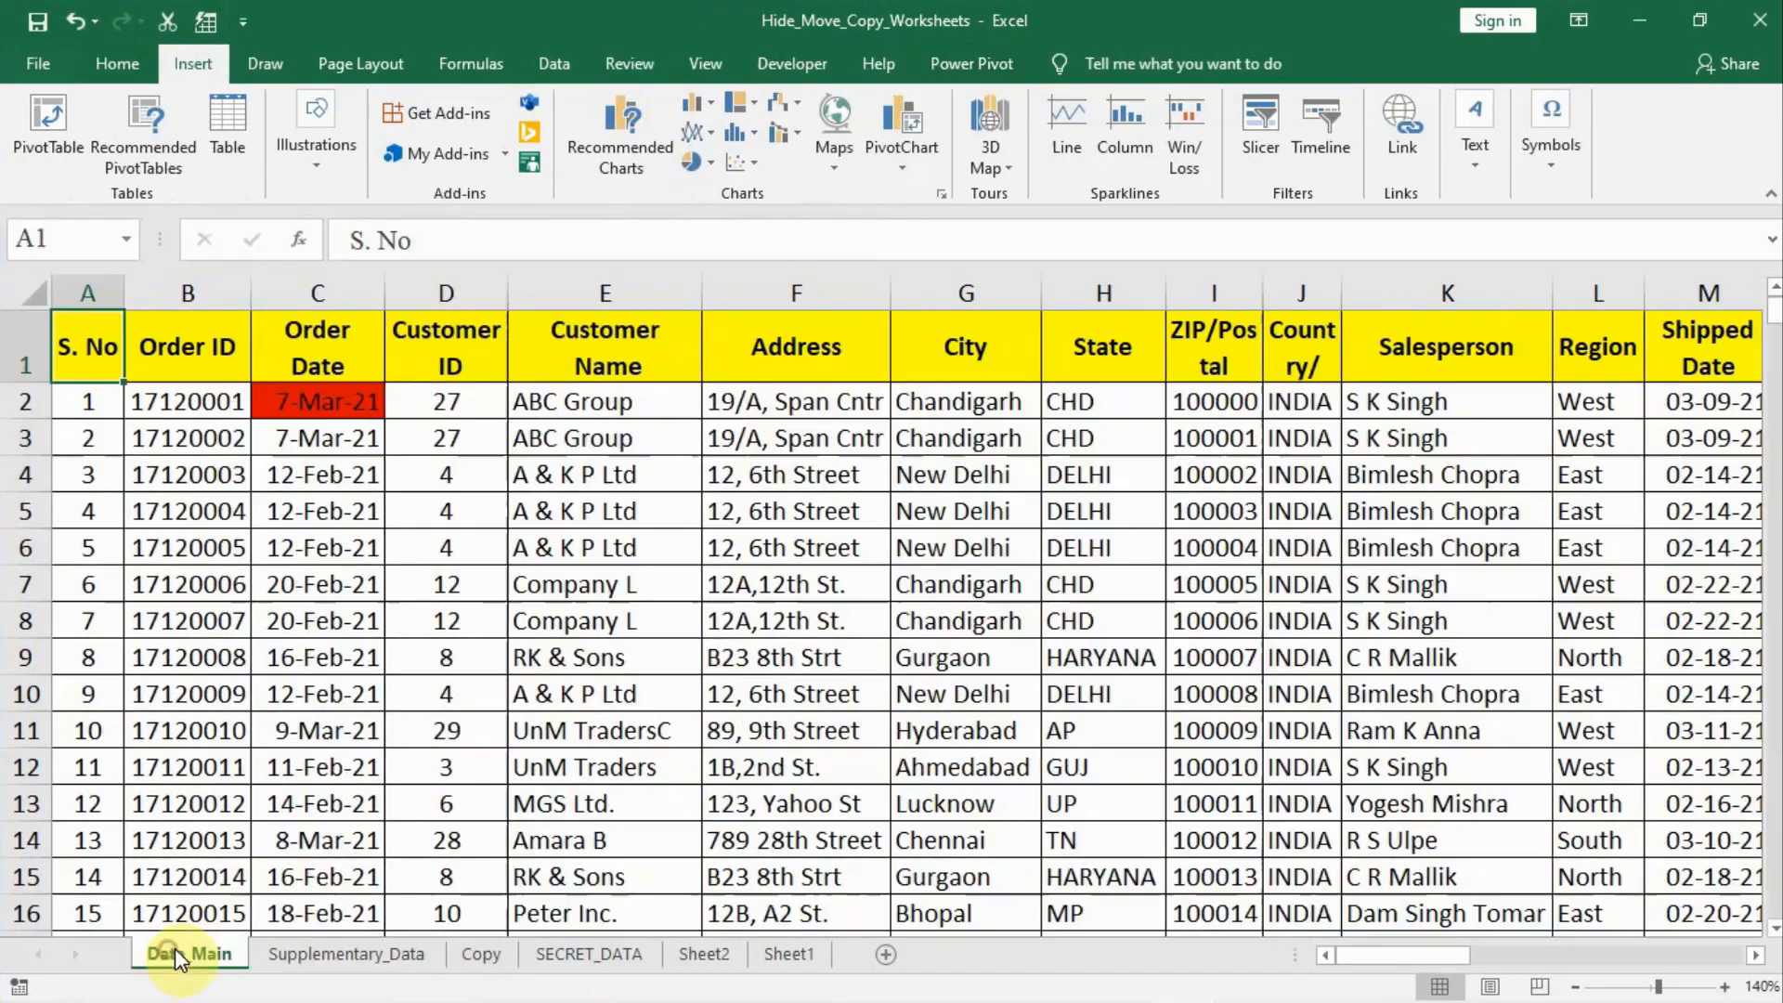